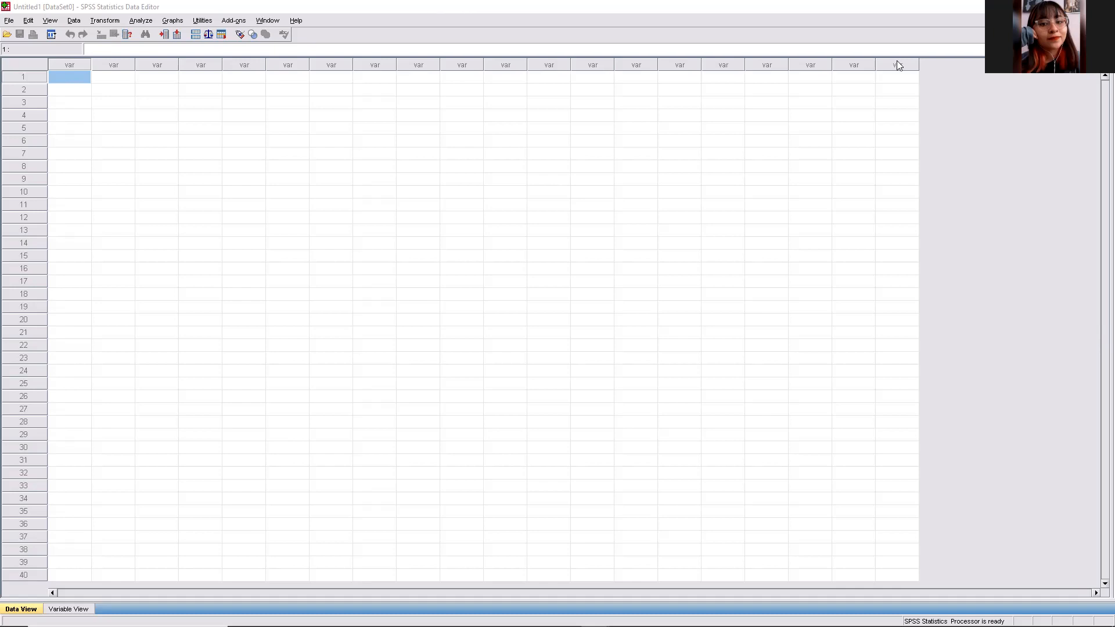
Step: Maximize the empty data editor window and compare its Data View with its Variable View
click(1074, 7)
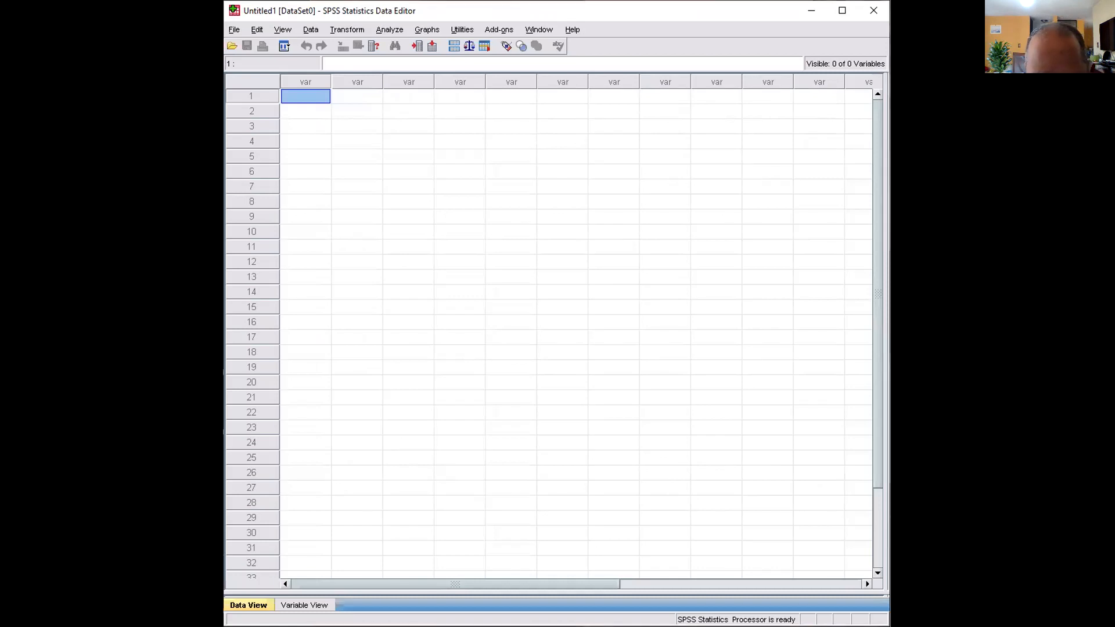
click(842, 10)
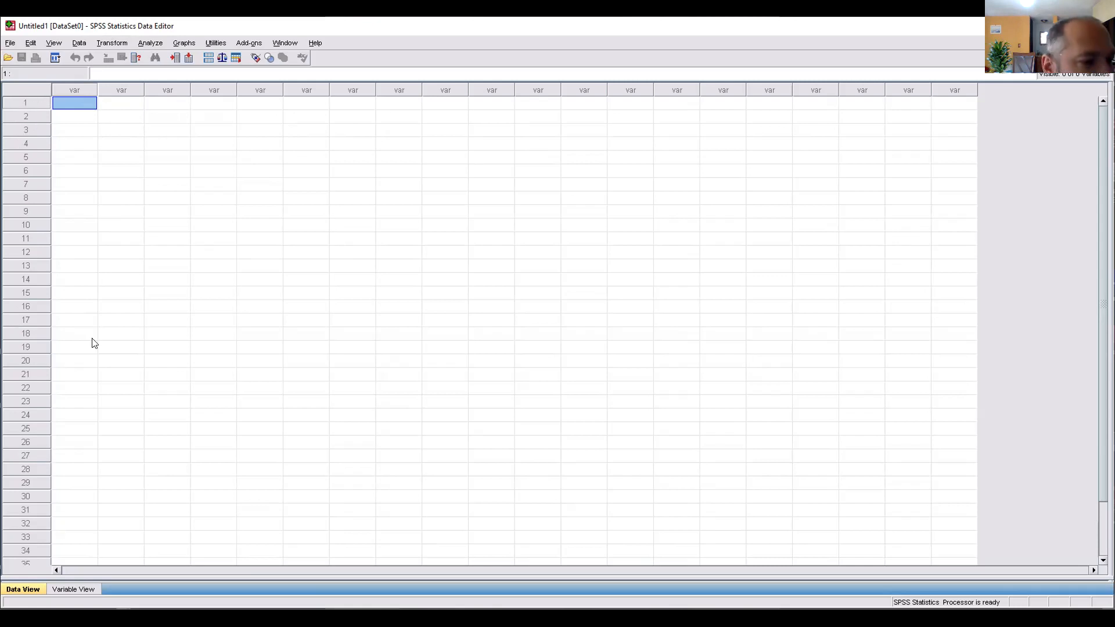
click(65, 590)
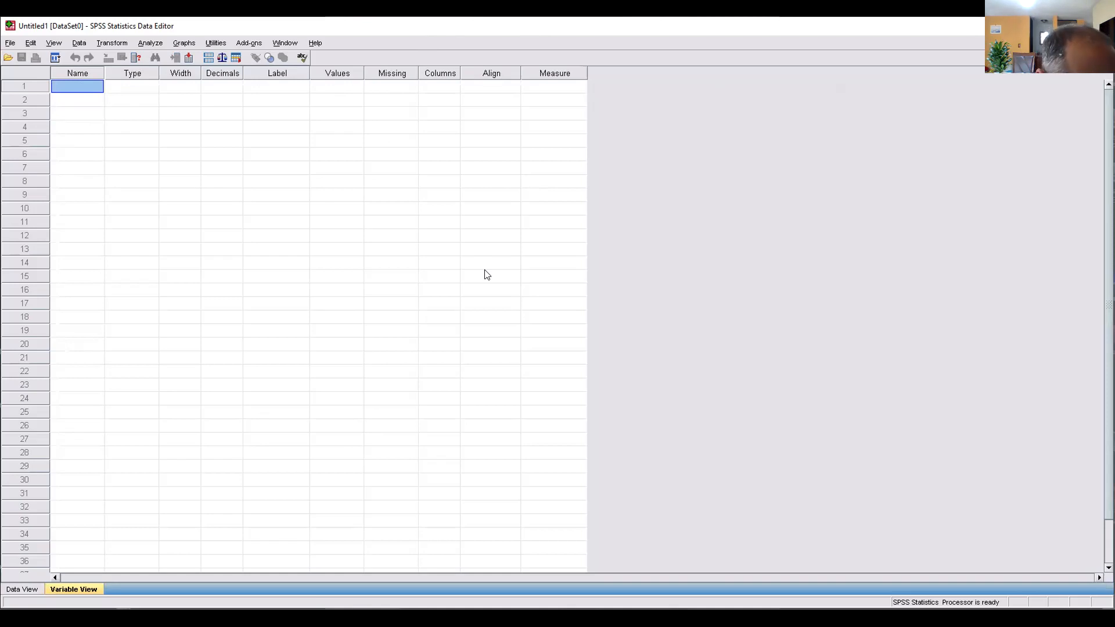
click(23, 590)
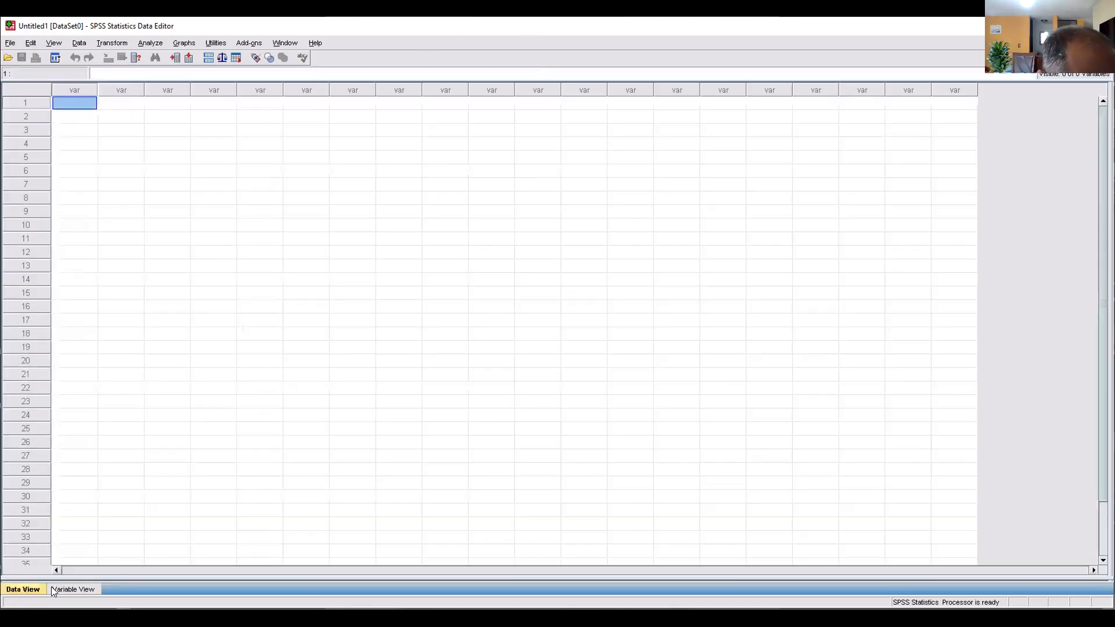
click(54, 590)
click(25, 588)
click(57, 588)
click(31, 589)
click(74, 590)
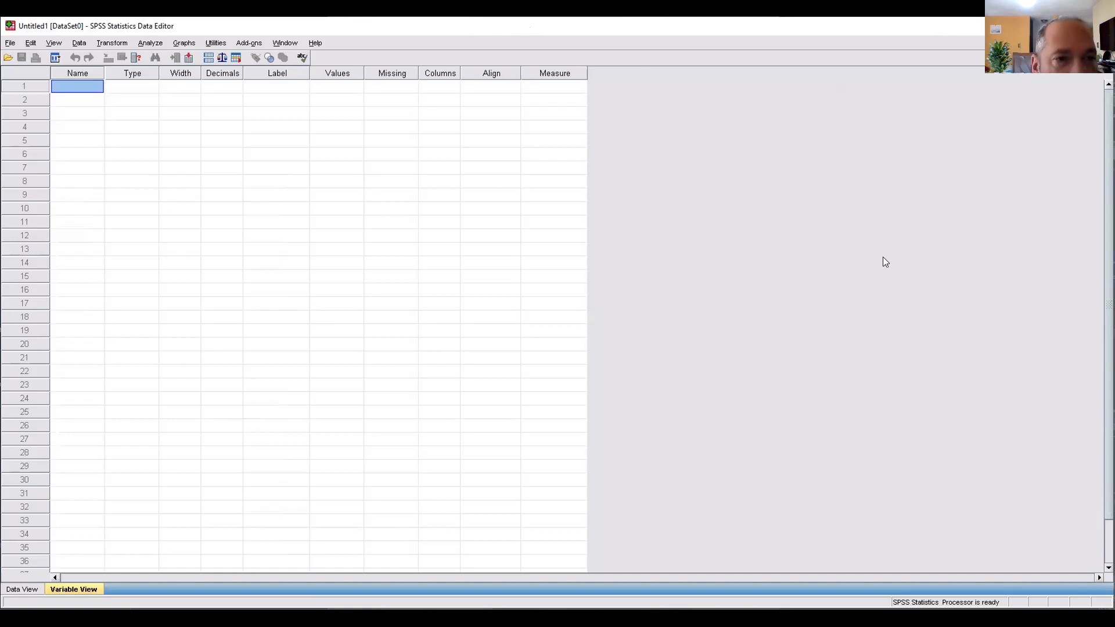
click(35, 589)
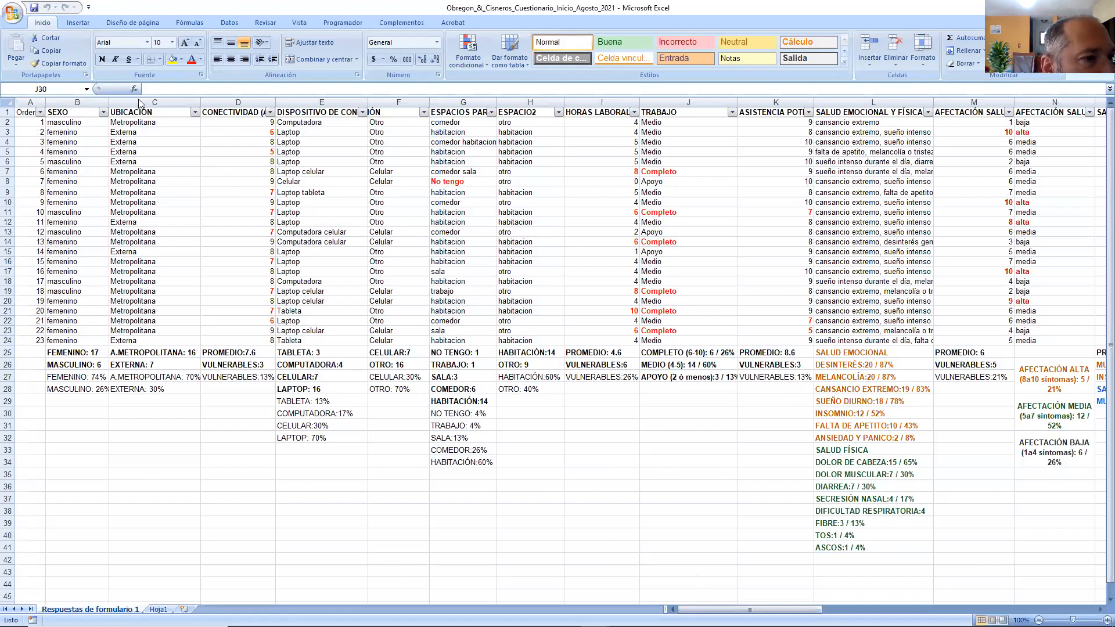
Step: Copy cells A2:D24 from the questionnaire sheet in Excel and paste them into the SPSS data grid starting at its first cell
click(31, 126)
drag(30, 124, 235, 341)
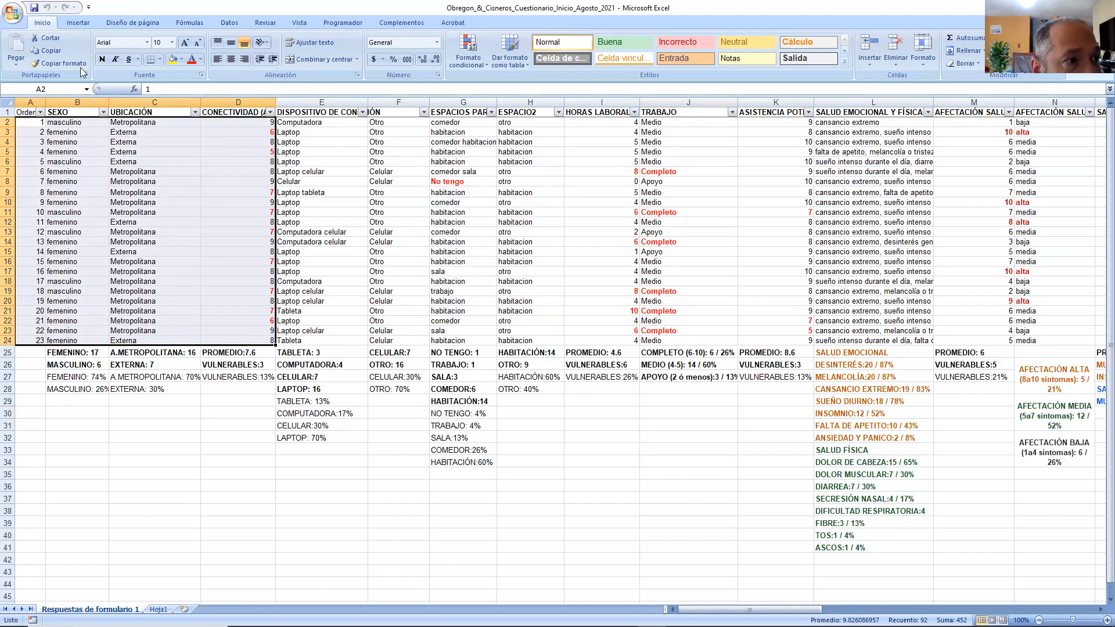
click(49, 51)
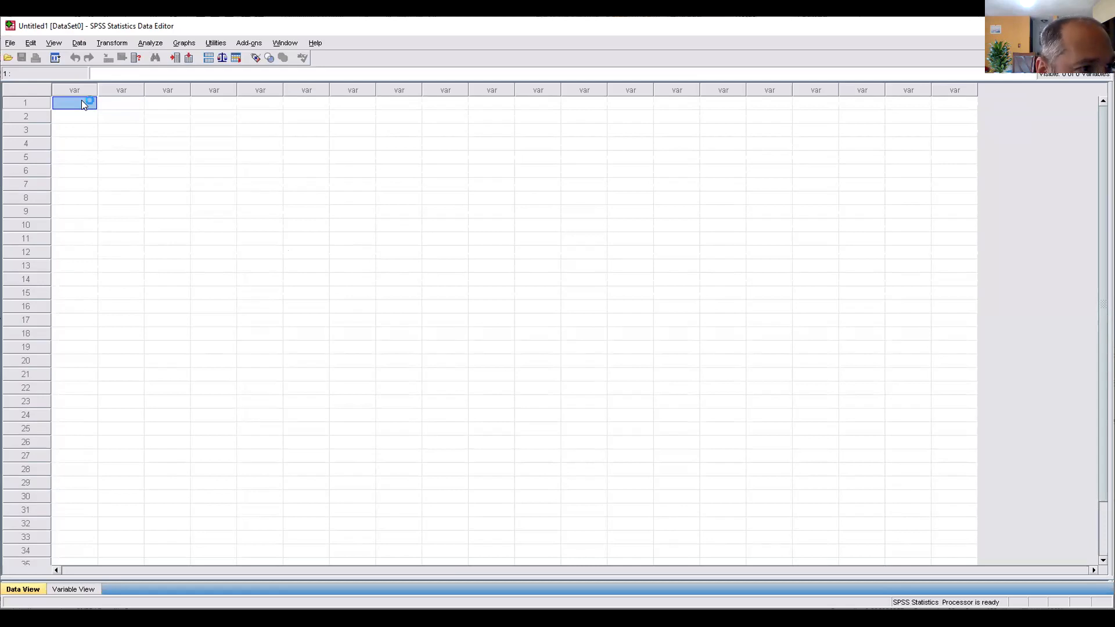
right_click(81, 102)
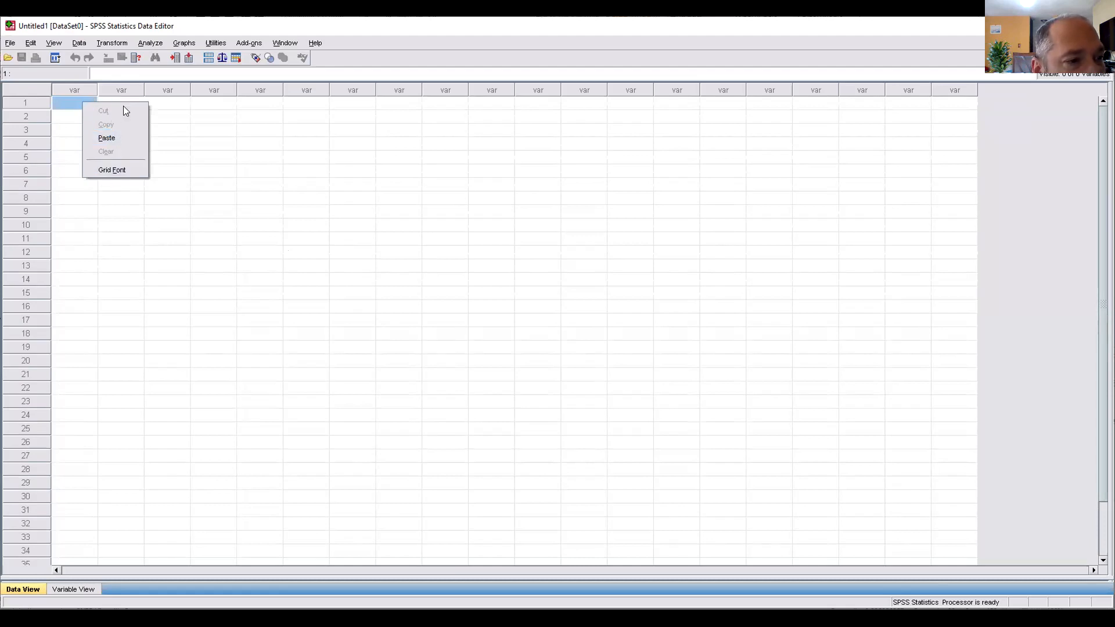
click(102, 138)
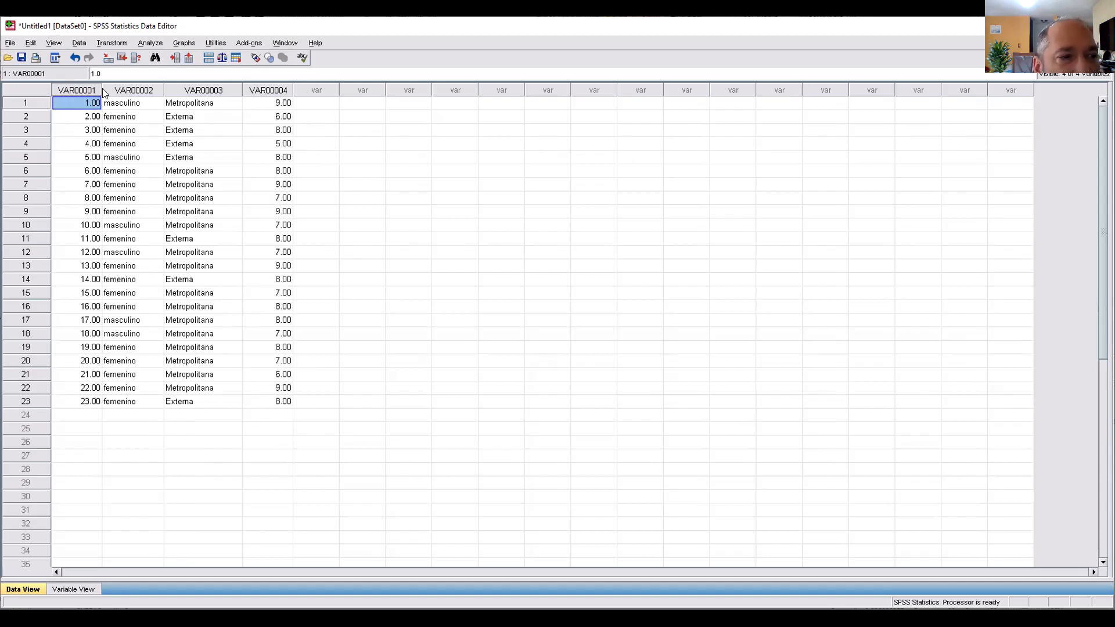
Step: Rename the first variable as NUMERO in the variable definitions
click(71, 590)
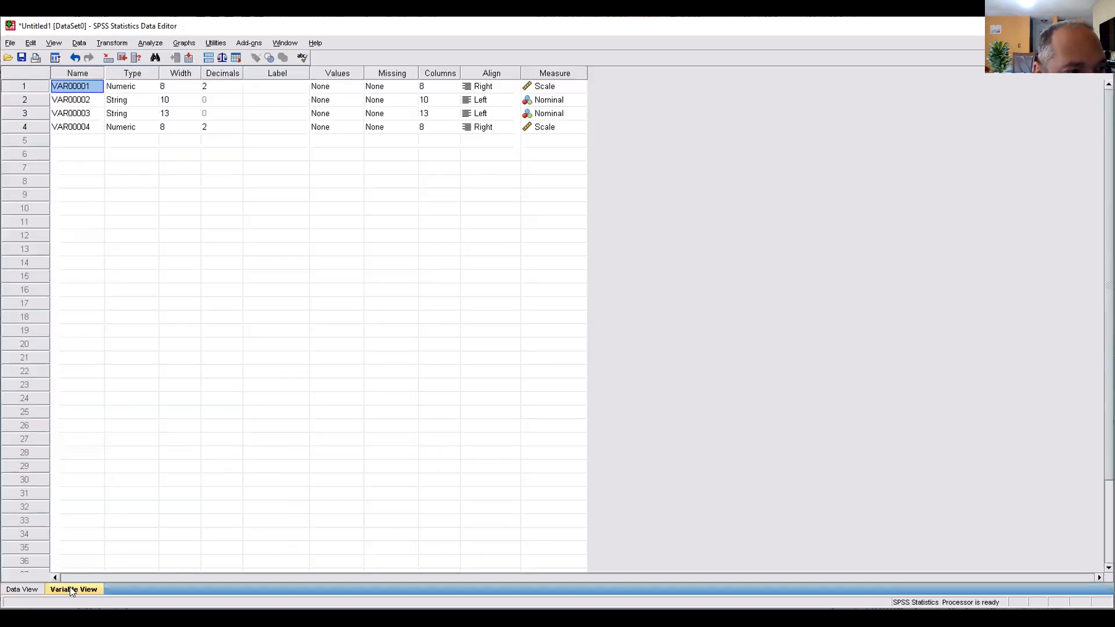
click(90, 85)
drag(91, 85, 51, 85)
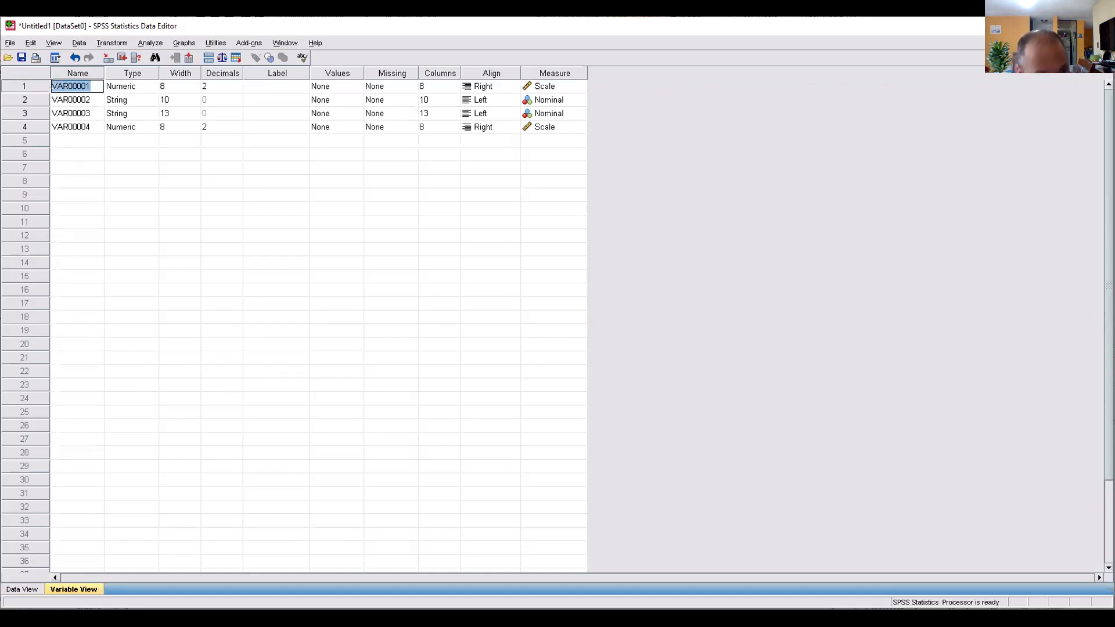
text(N)
key(BackSpace)
text(NUMERO)
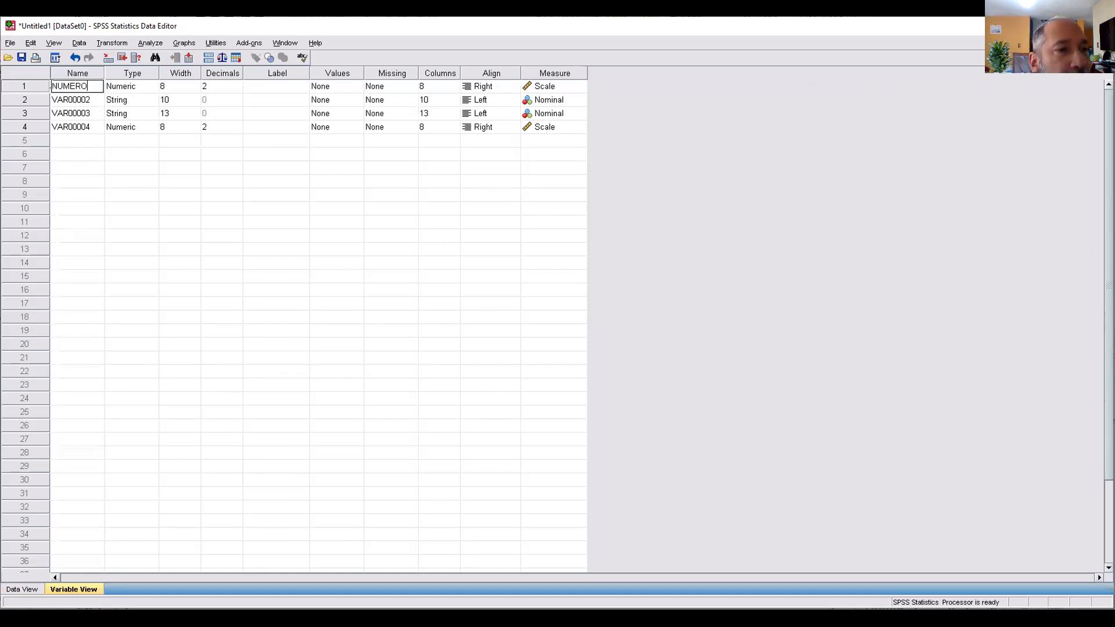
click(142, 90)
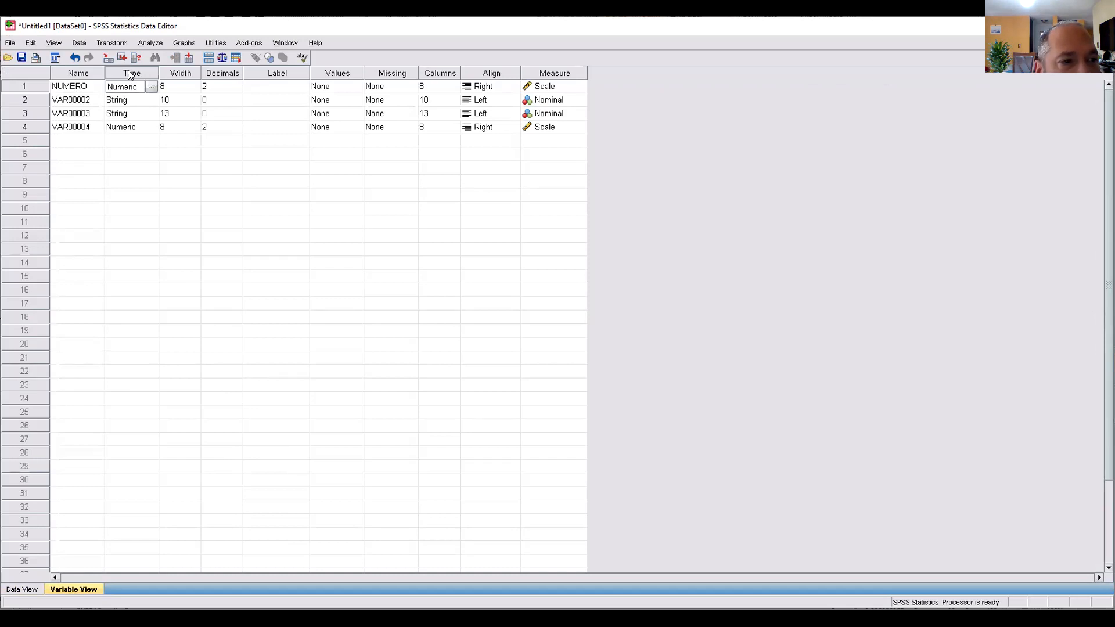
Step: Set the number of decimals of the NUMERO variable to 0
click(177, 90)
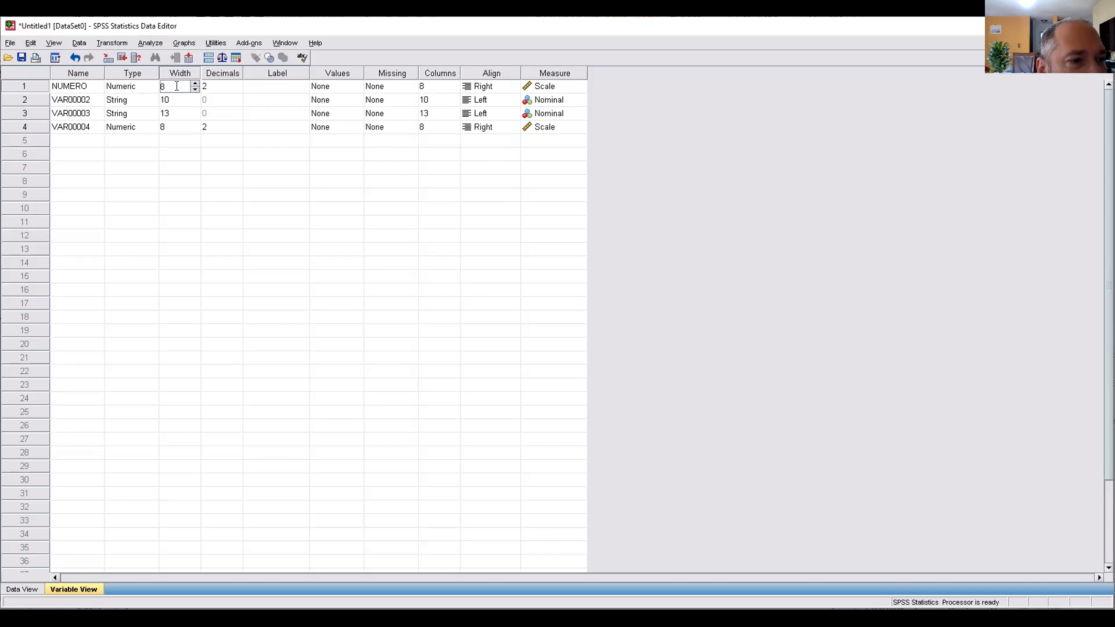
click(221, 87)
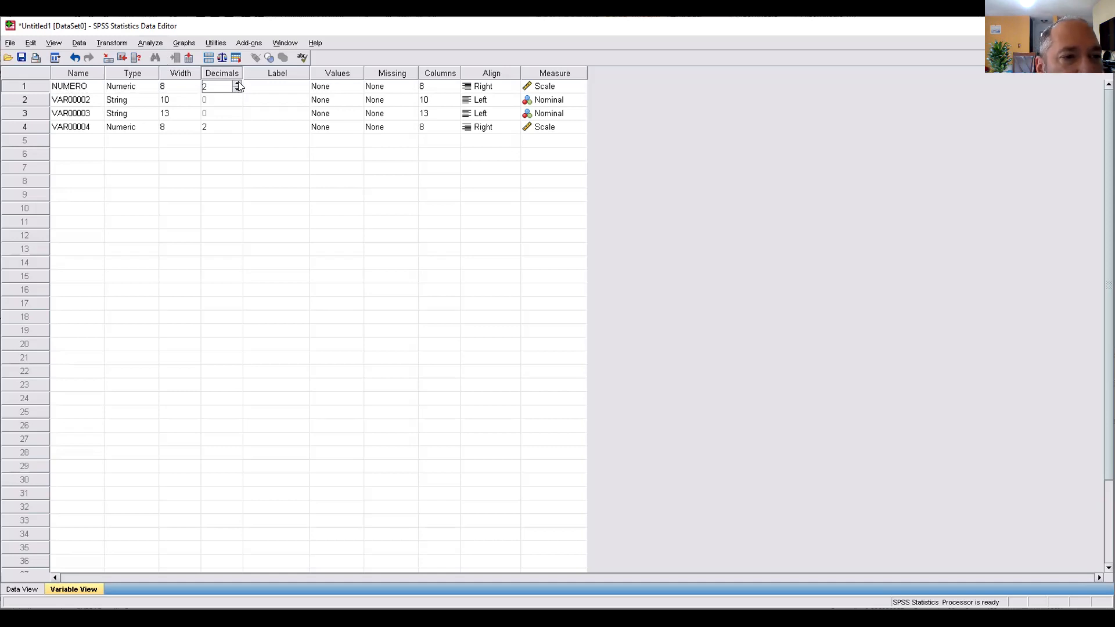
click(238, 90)
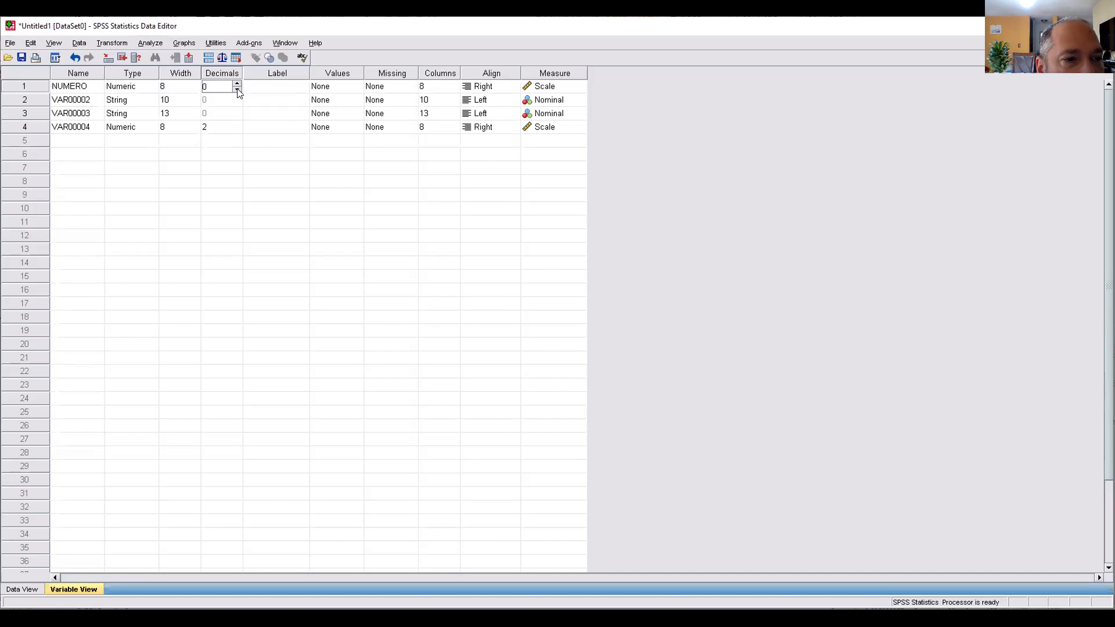
click(229, 101)
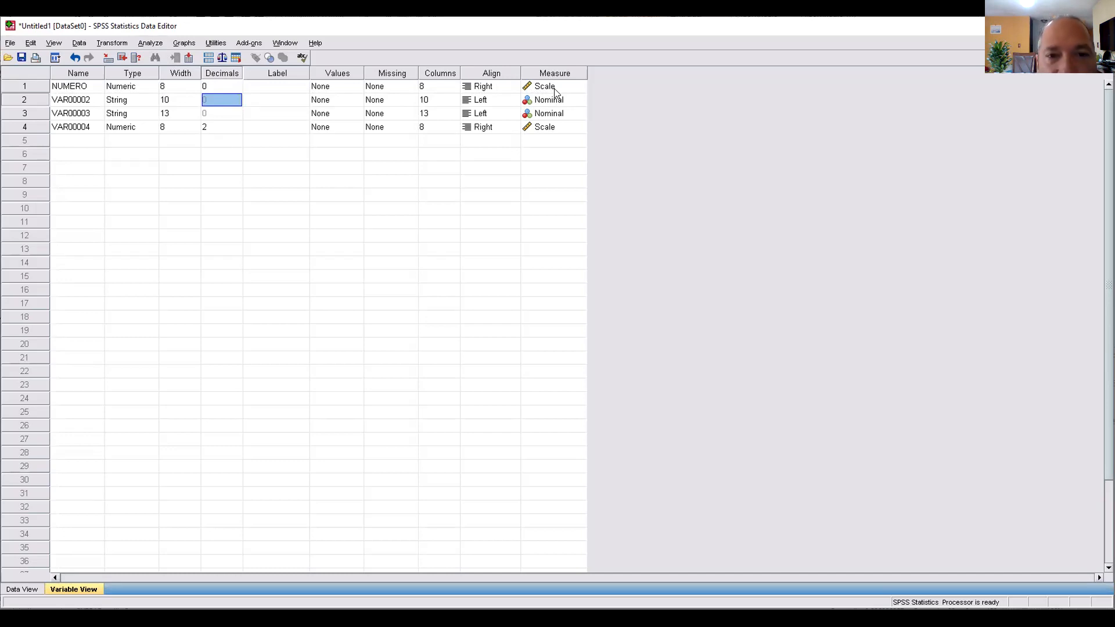
Step: Rename the second variable, which holds masculino and femenino, as SEXO
click(90, 102)
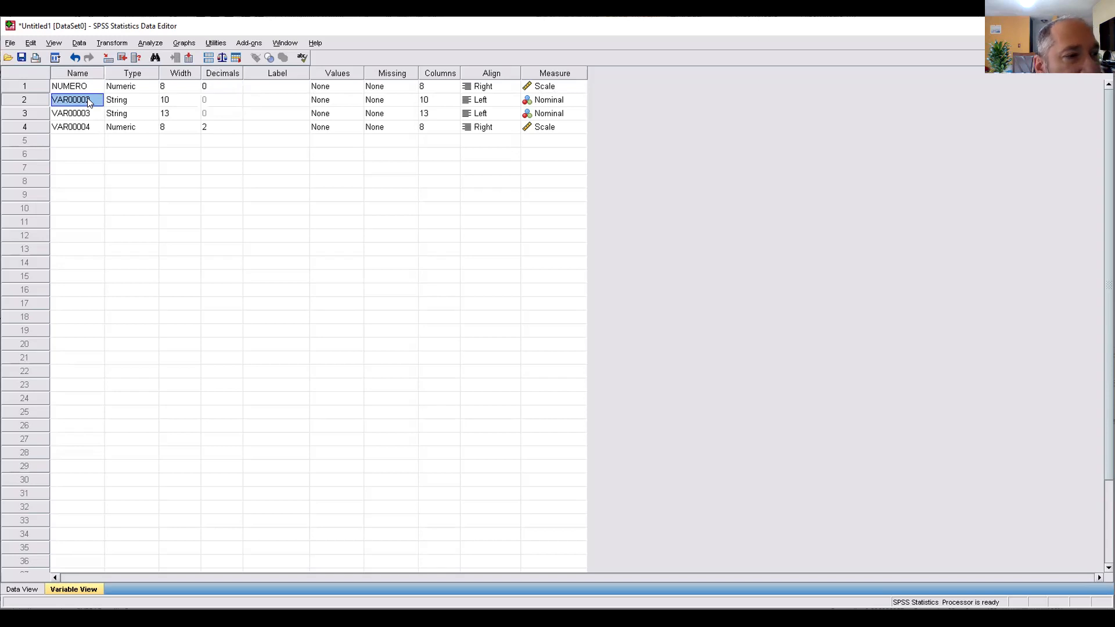
text(S)
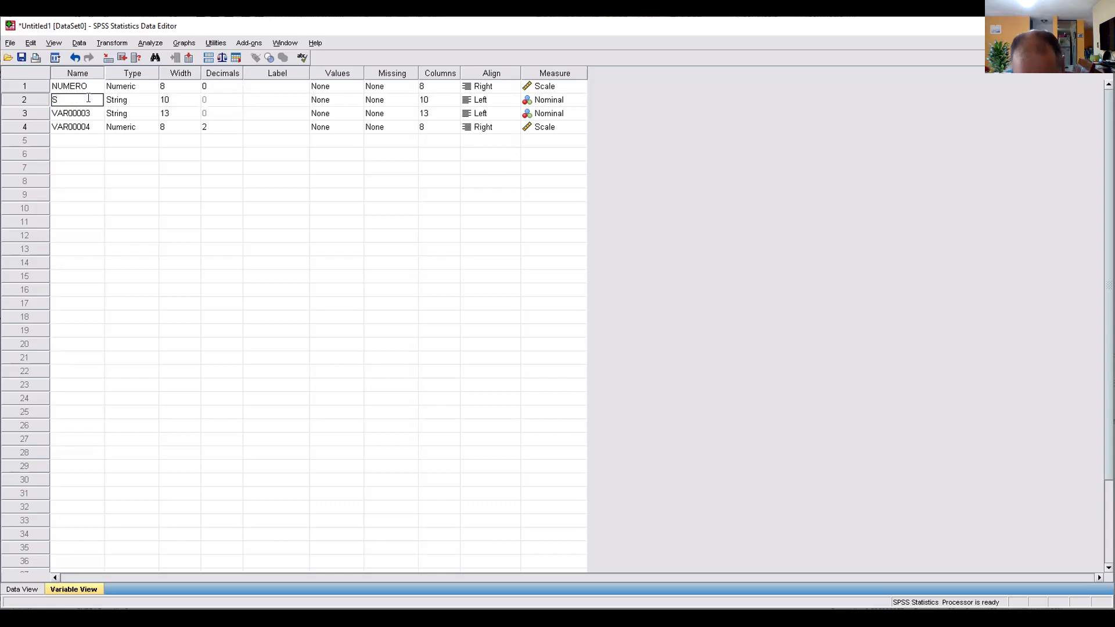
text(ESO)
key(BackSpace)
key(BackSpace)
text(XO)
click(145, 106)
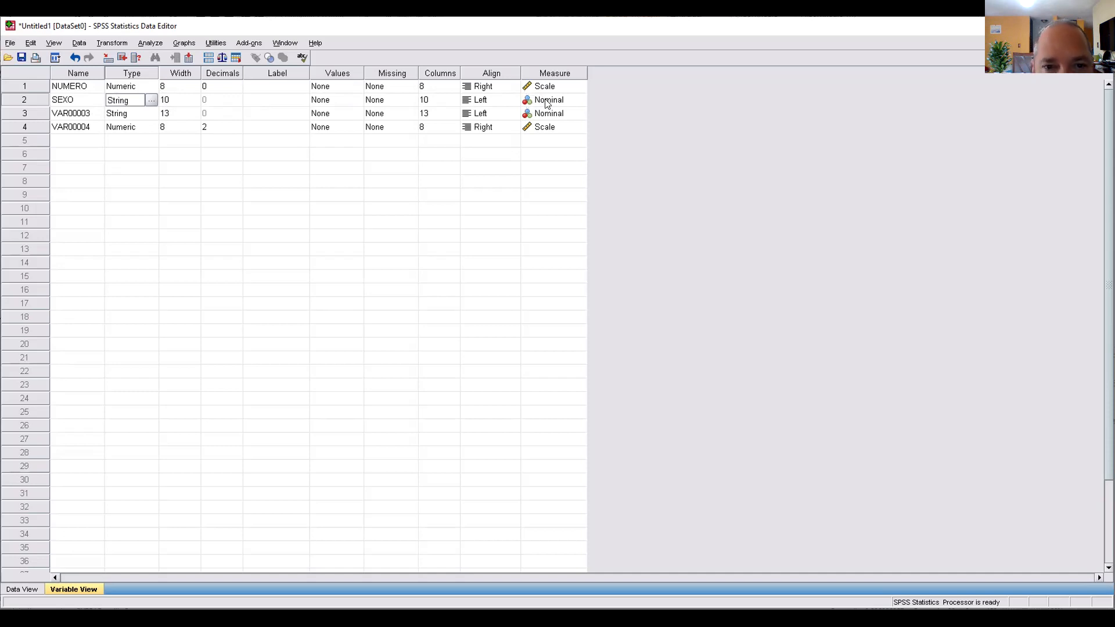
Step: Rename the third variable as RESIDENCIA and the fourth variable as CONEXION
click(81, 114)
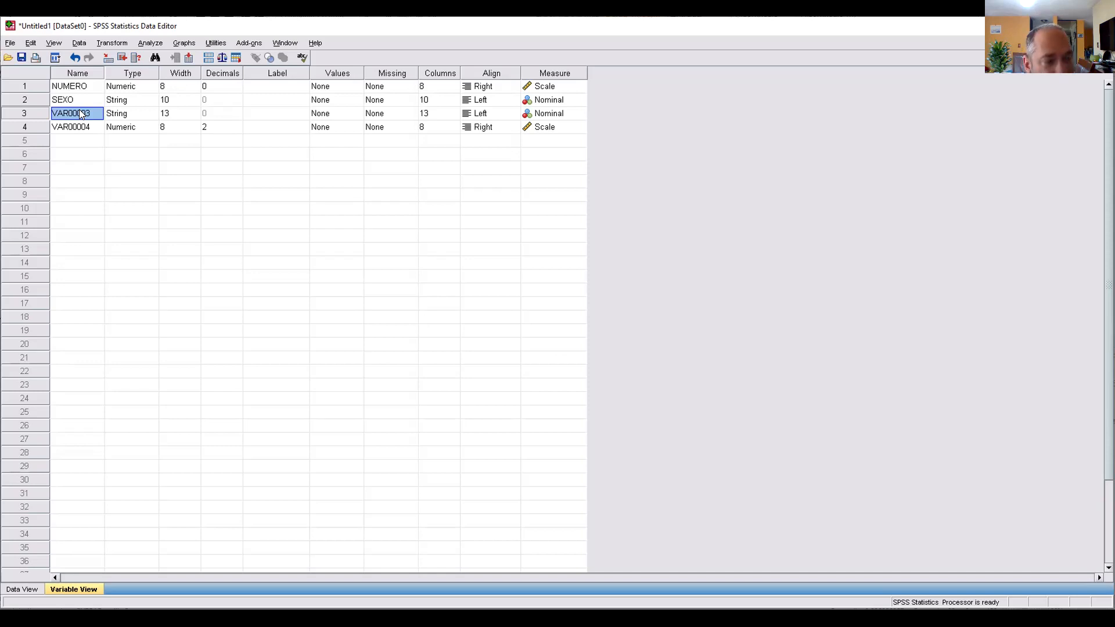
text(RESIDENCIA)
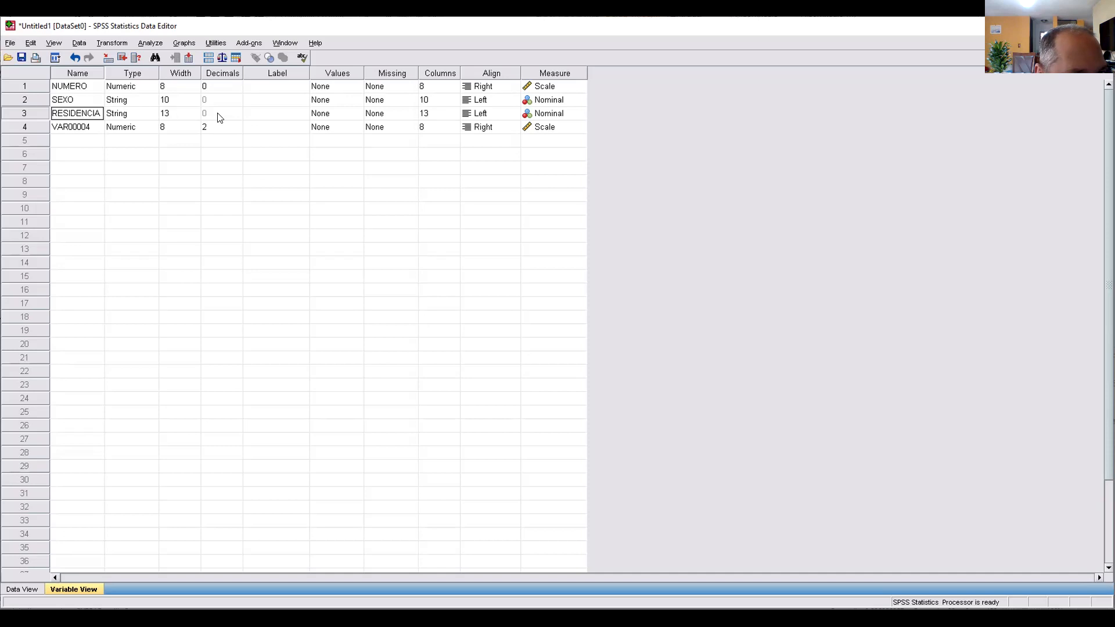
click(86, 129)
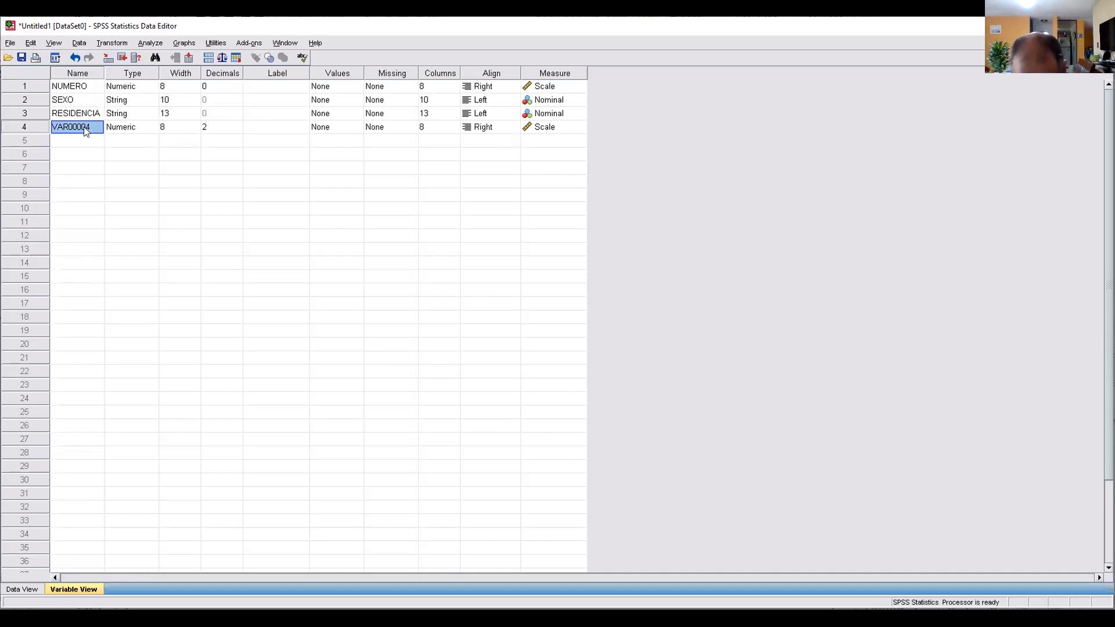
text(CONEXION)
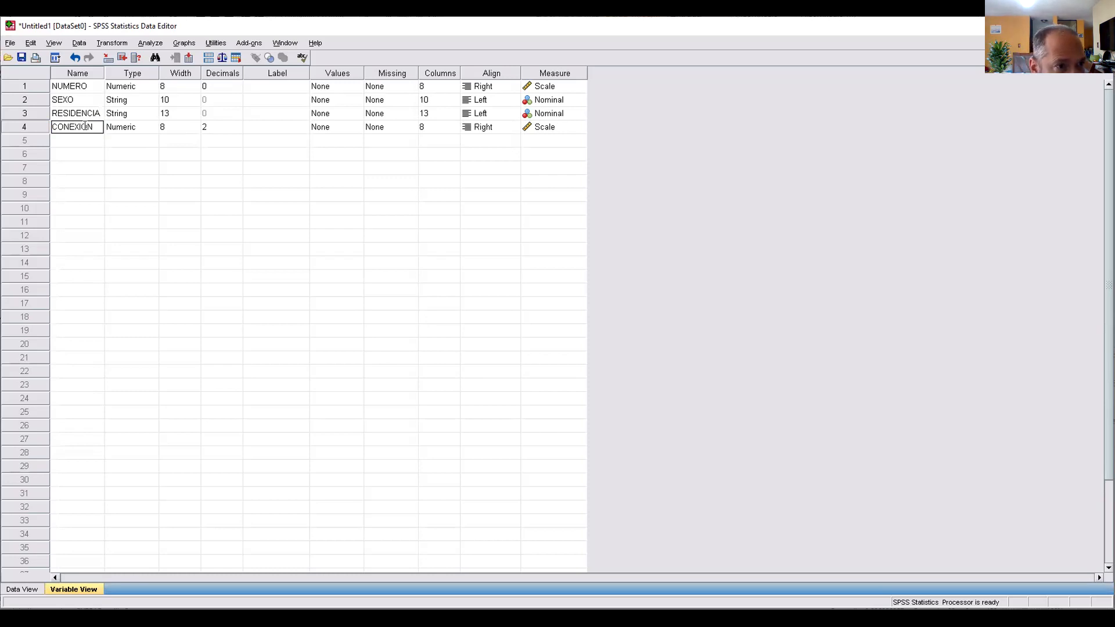
click(91, 139)
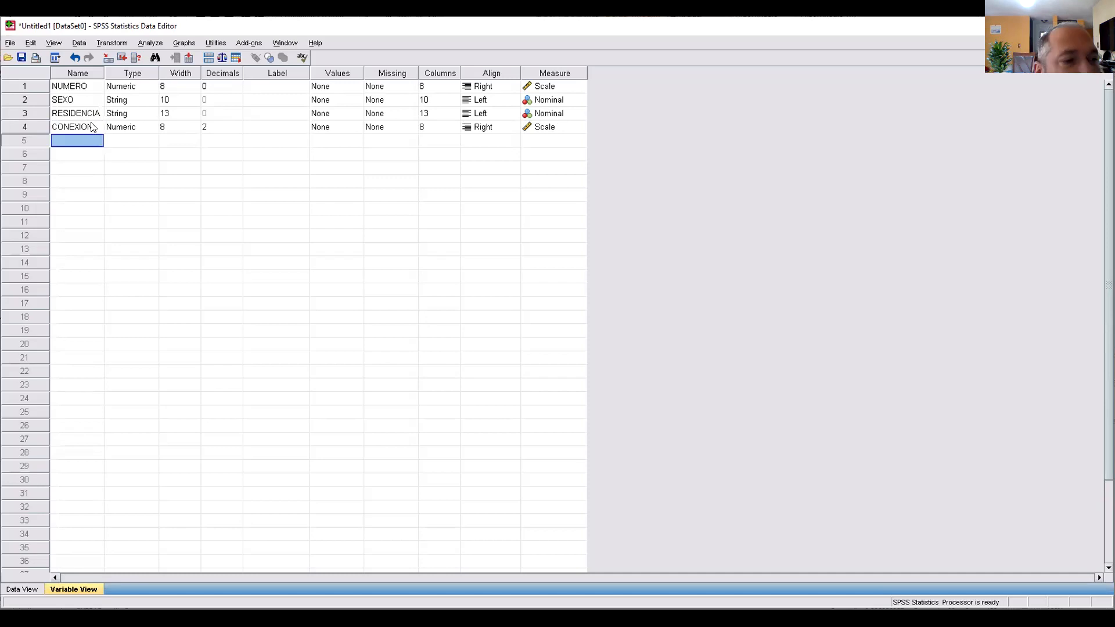
click(90, 119)
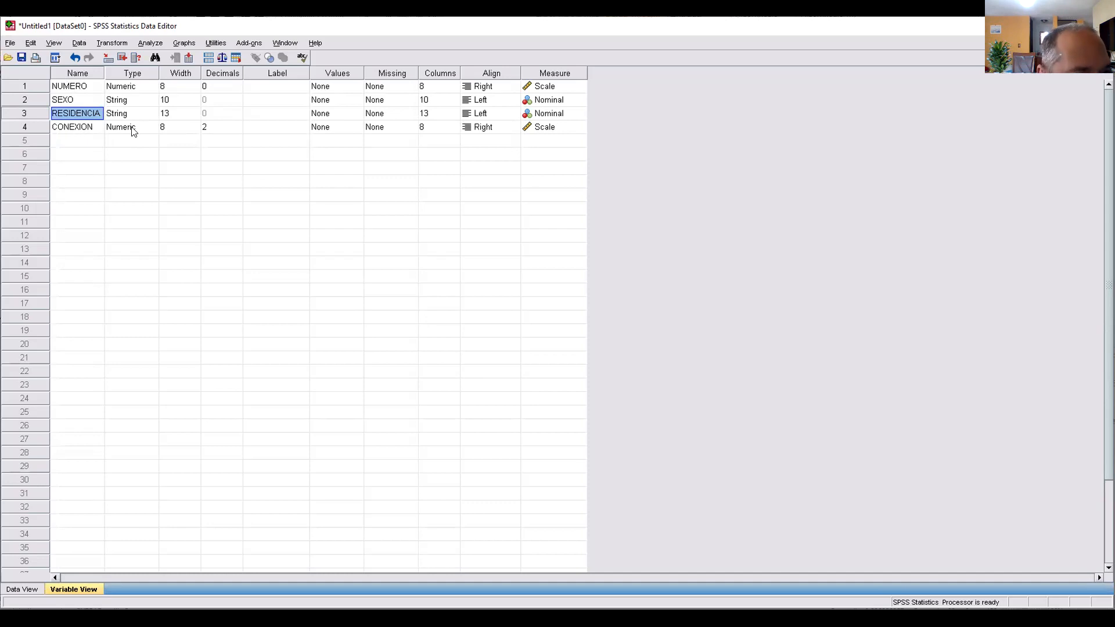
Step: Set the decimals of the CONEXION variable to 0 and return to the data grid
click(219, 128)
click(237, 131)
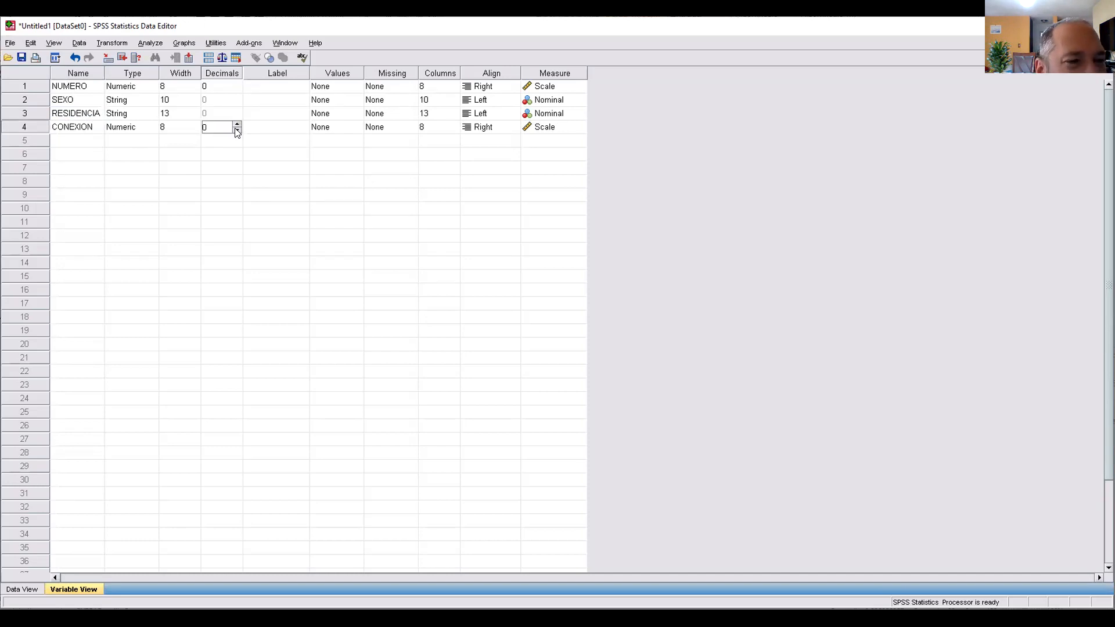
click(231, 142)
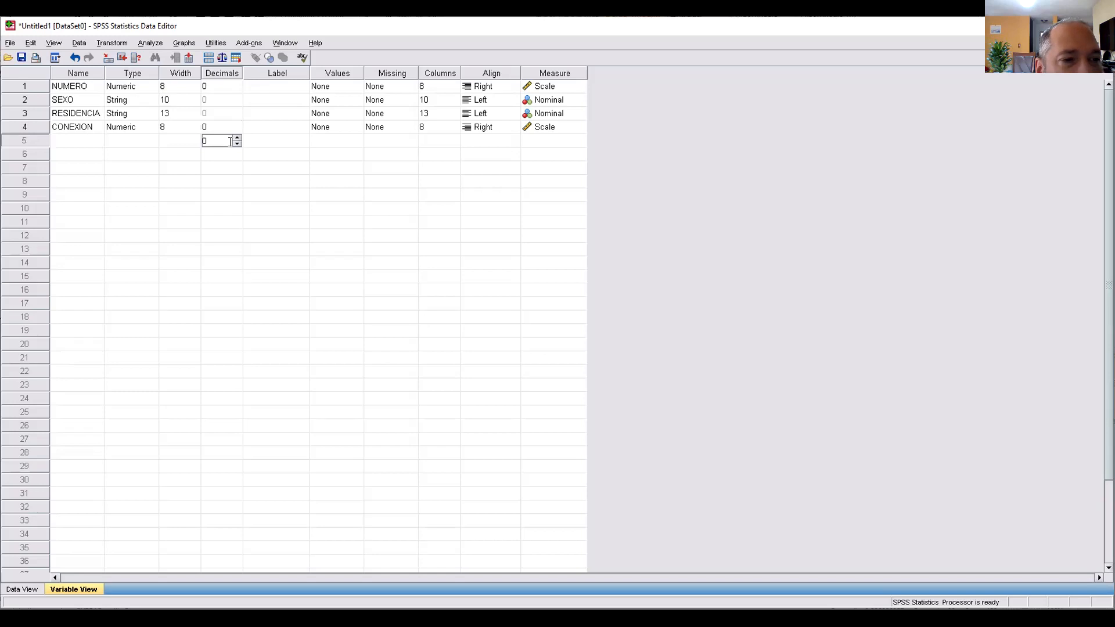
click(260, 129)
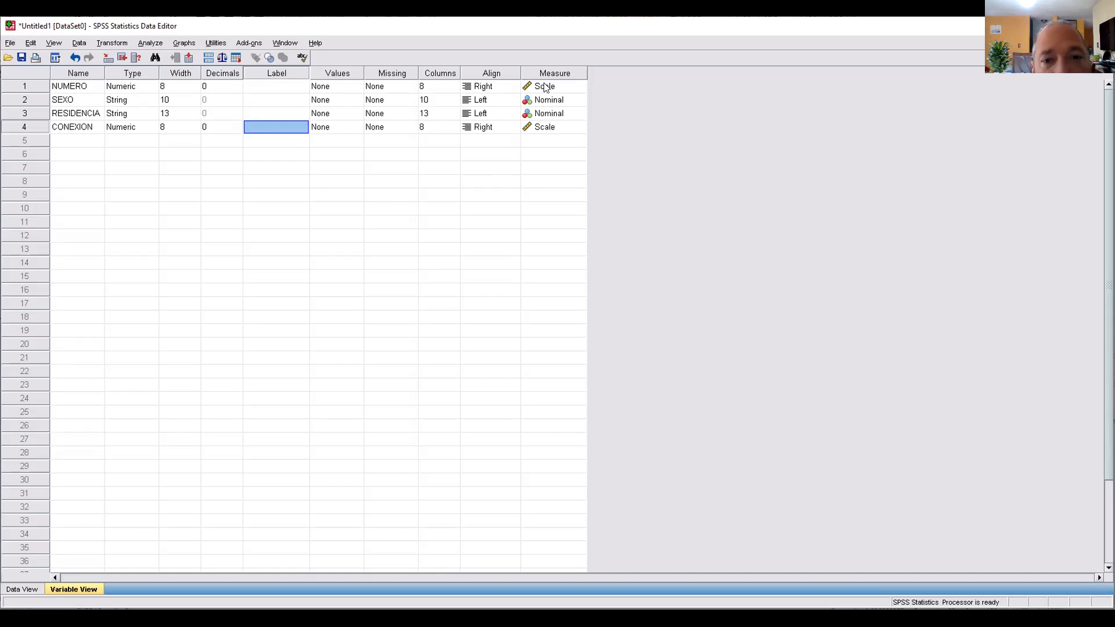
click(23, 589)
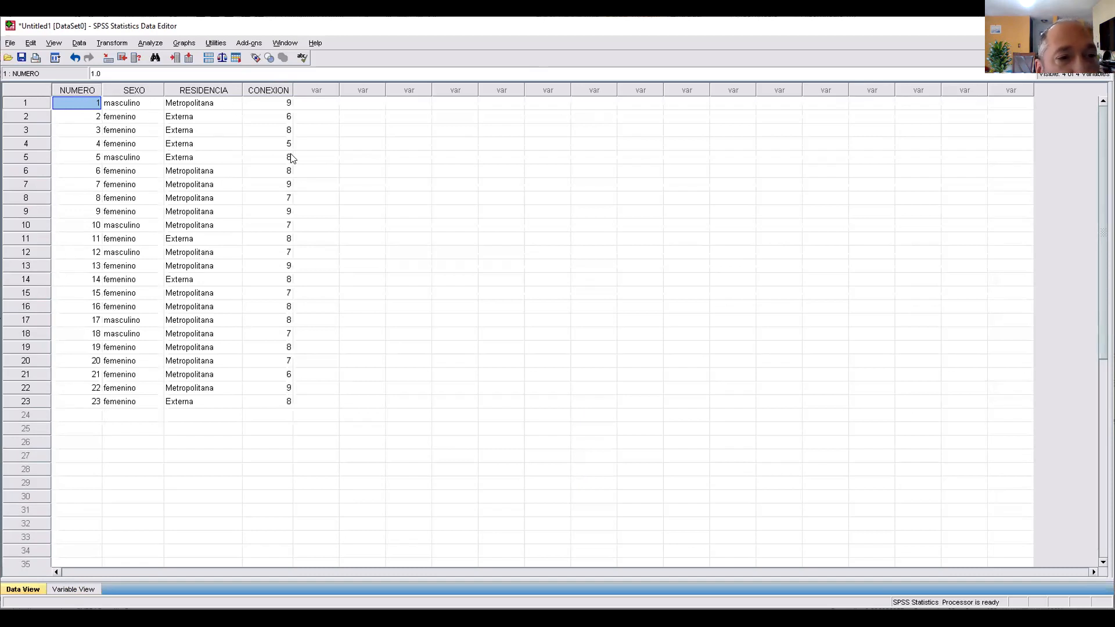
Step: Start saving the dataset as an SPSS Statistics data file and enter EJEMPLO as its file name
click(23, 58)
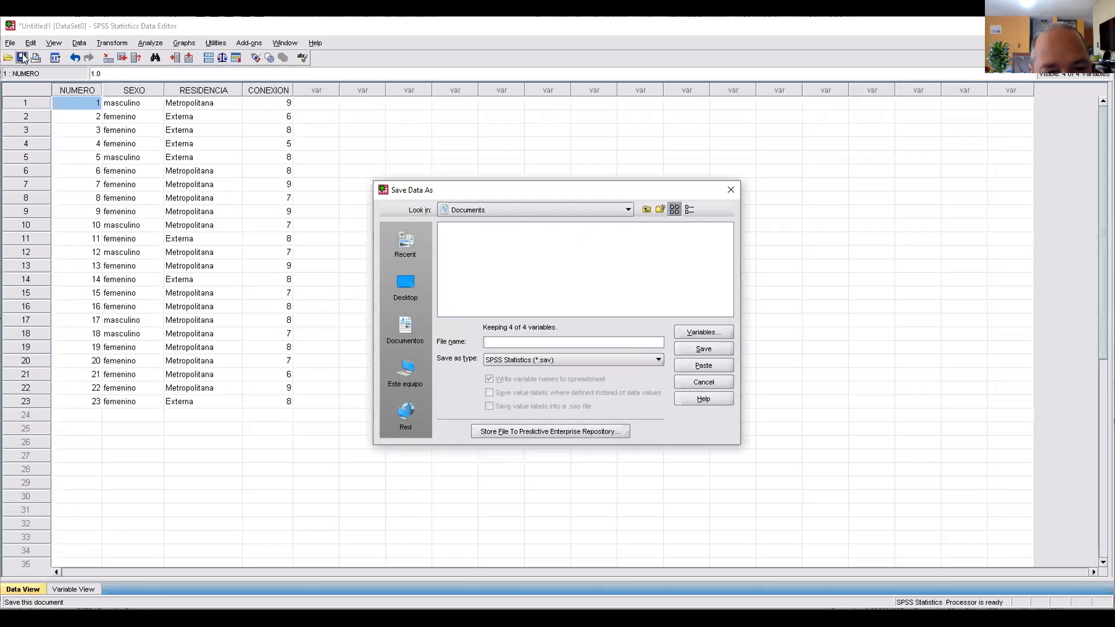
text(e)
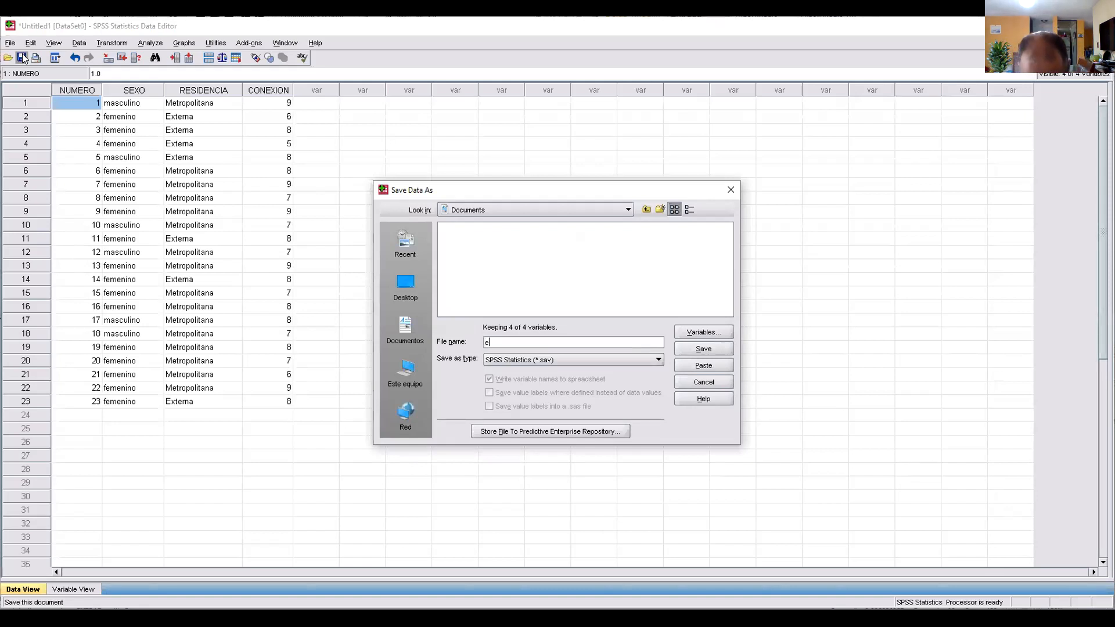
text(JEM)
key(BackSpace)
key(BackSpace)
key(BackSpace)
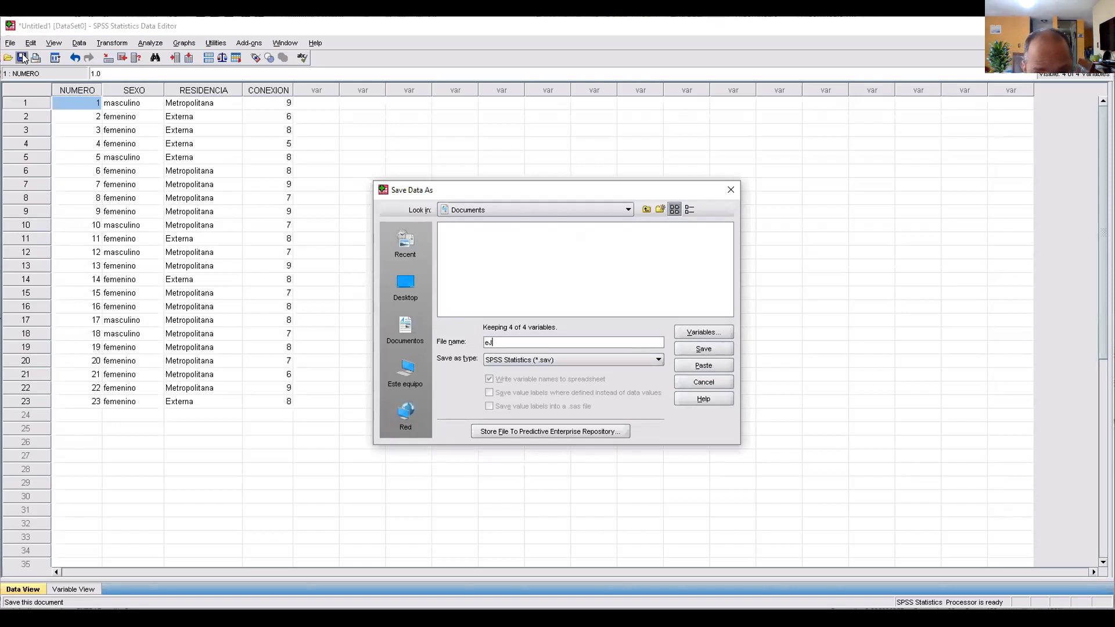
text(JEMPLO)
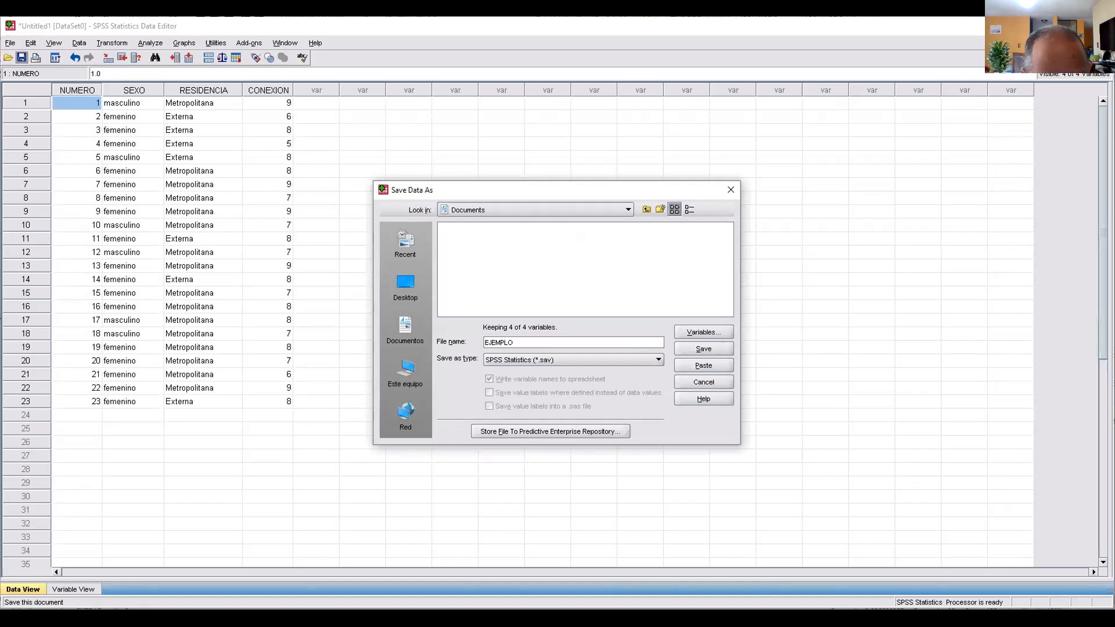
Step: Save the file in the Cuestinario 0 folder inside Metodos Socioantropológicos 2022-1 on the Desktop
click(399, 283)
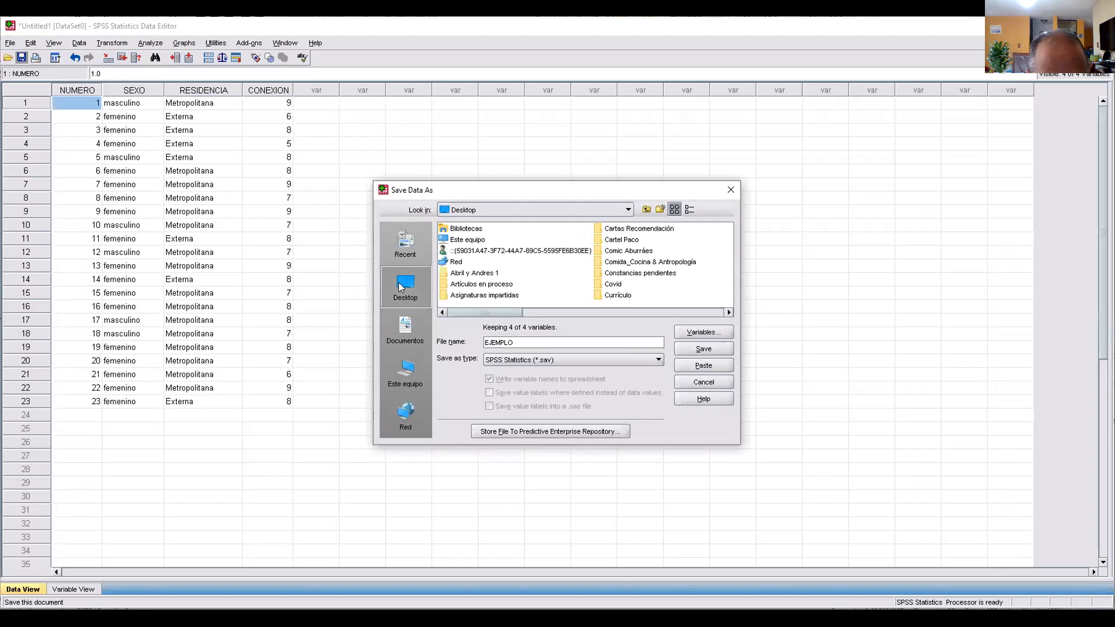
click(660, 308)
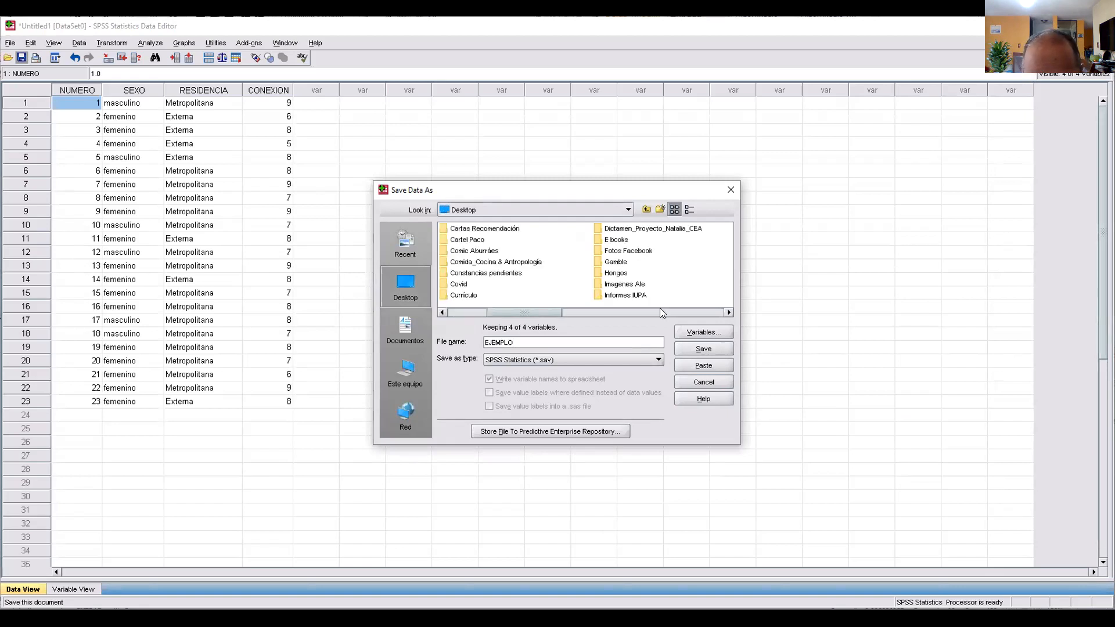
click(660, 310)
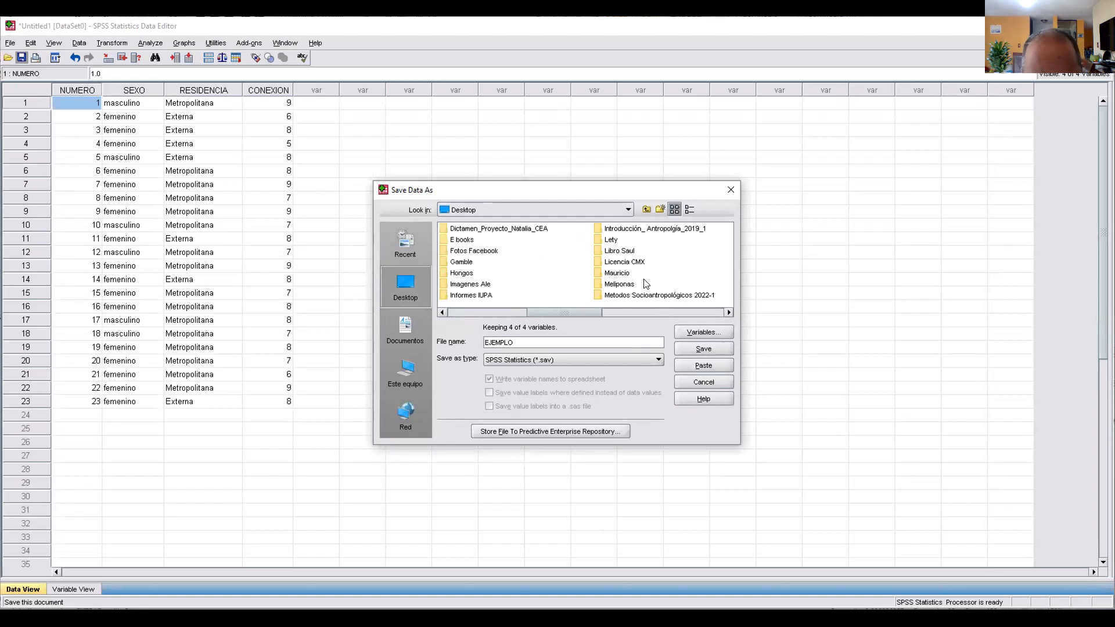
double_click(616, 296)
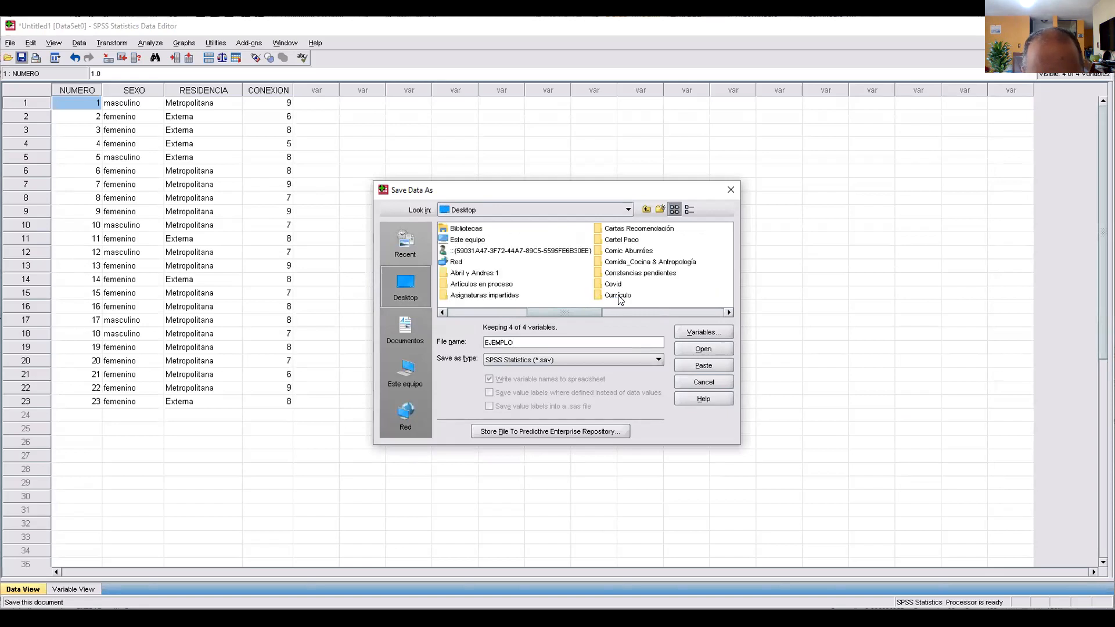
double_click(471, 252)
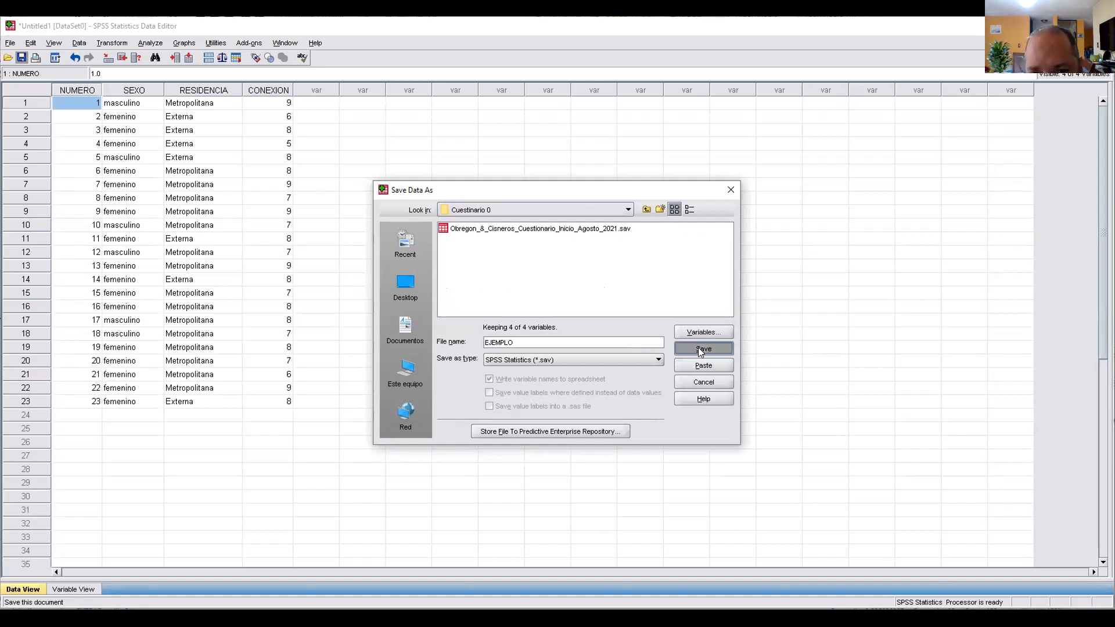
click(699, 347)
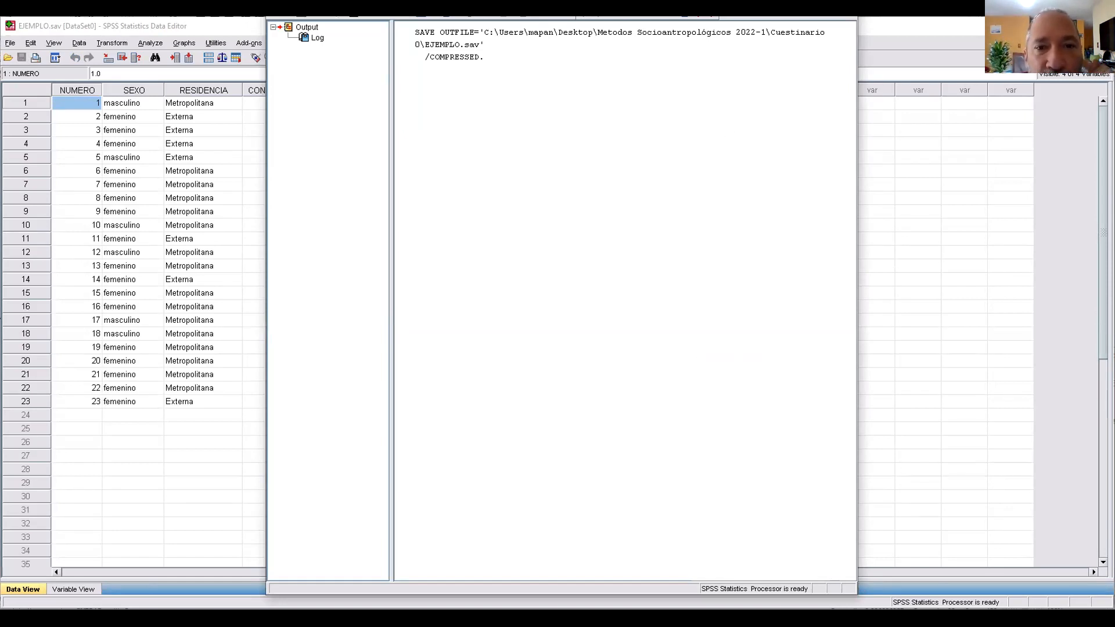
Step: Move the output window out of the way and examine the variable definitions and the type options for NUMERO
drag(522, 17, 641, 419)
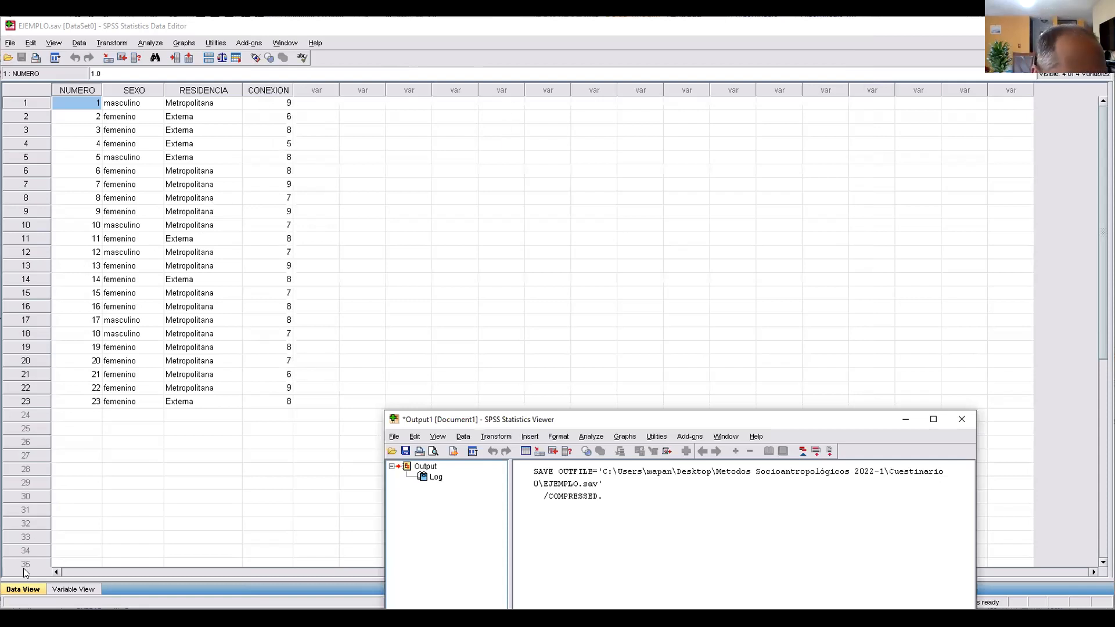
click(82, 589)
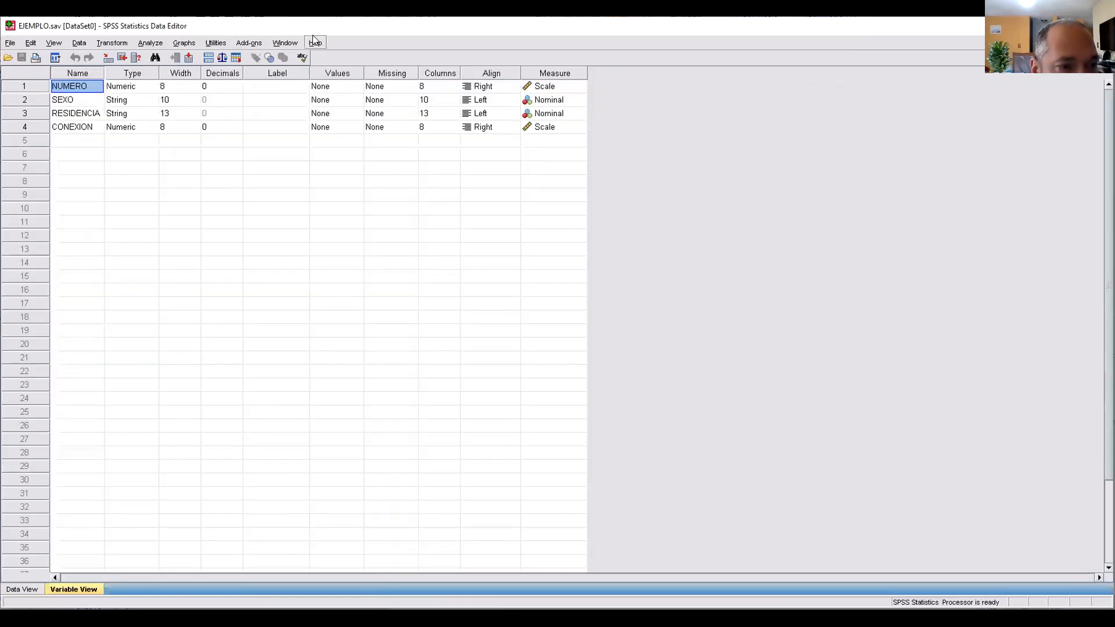
click(20, 589)
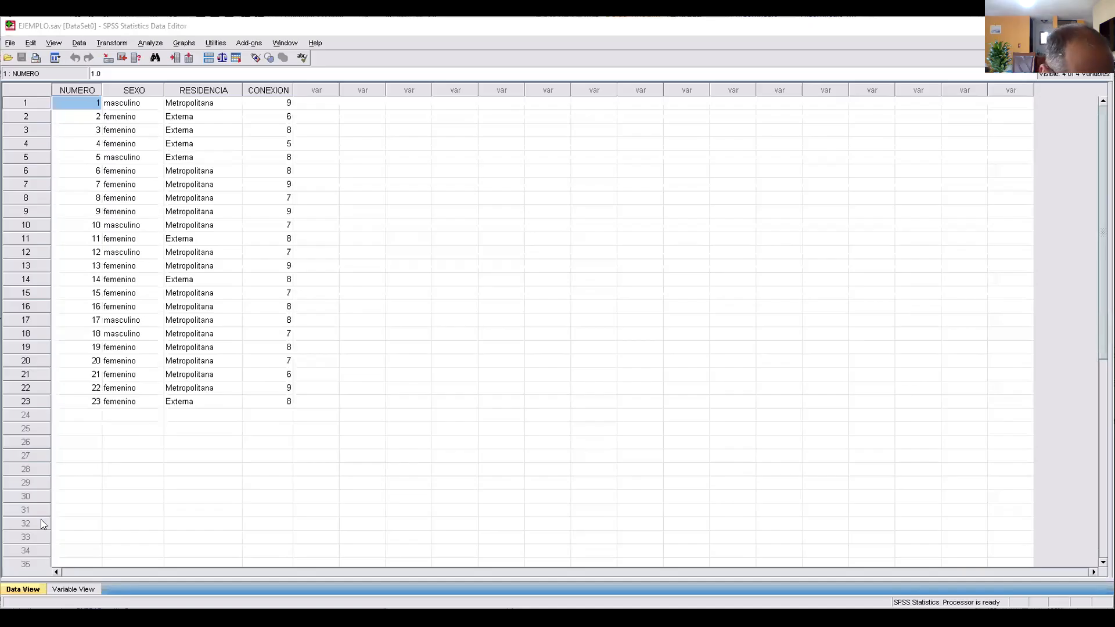
click(74, 589)
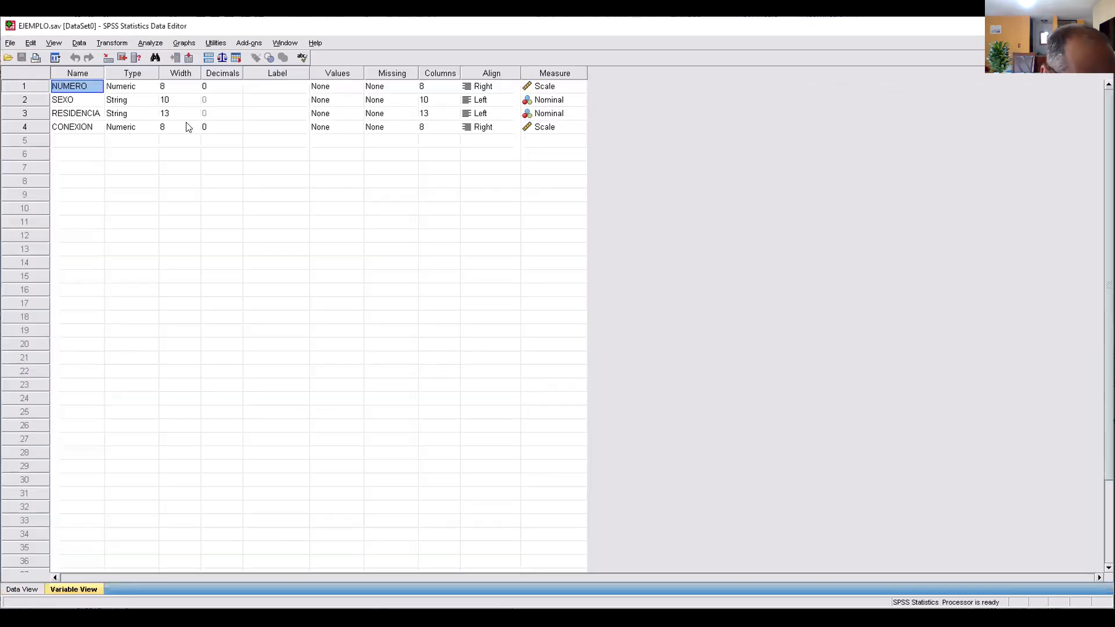
click(146, 87)
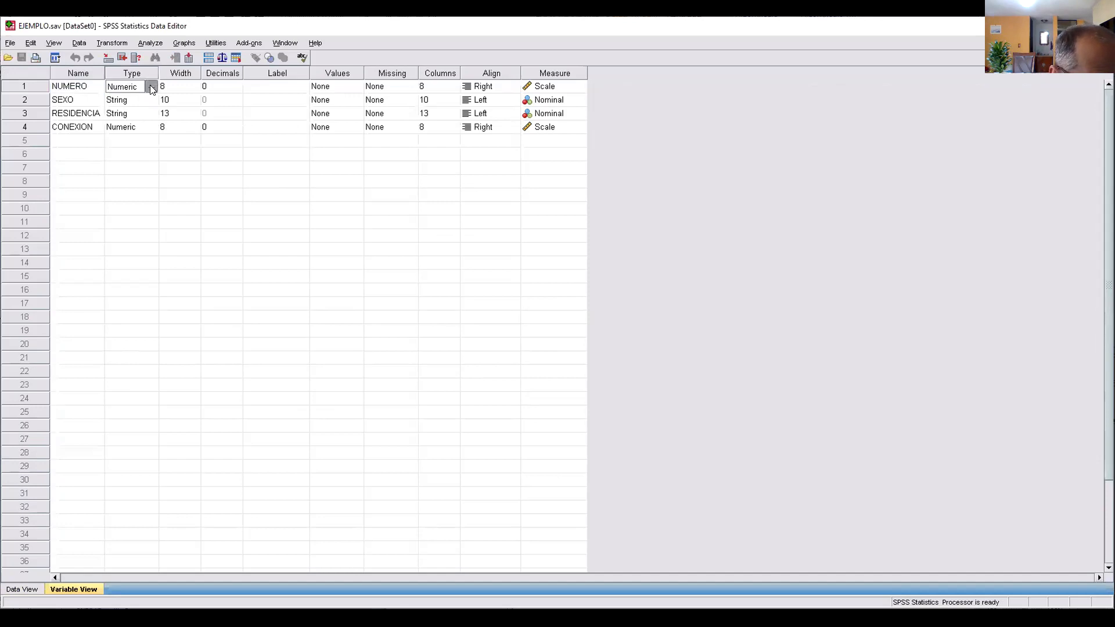
click(150, 87)
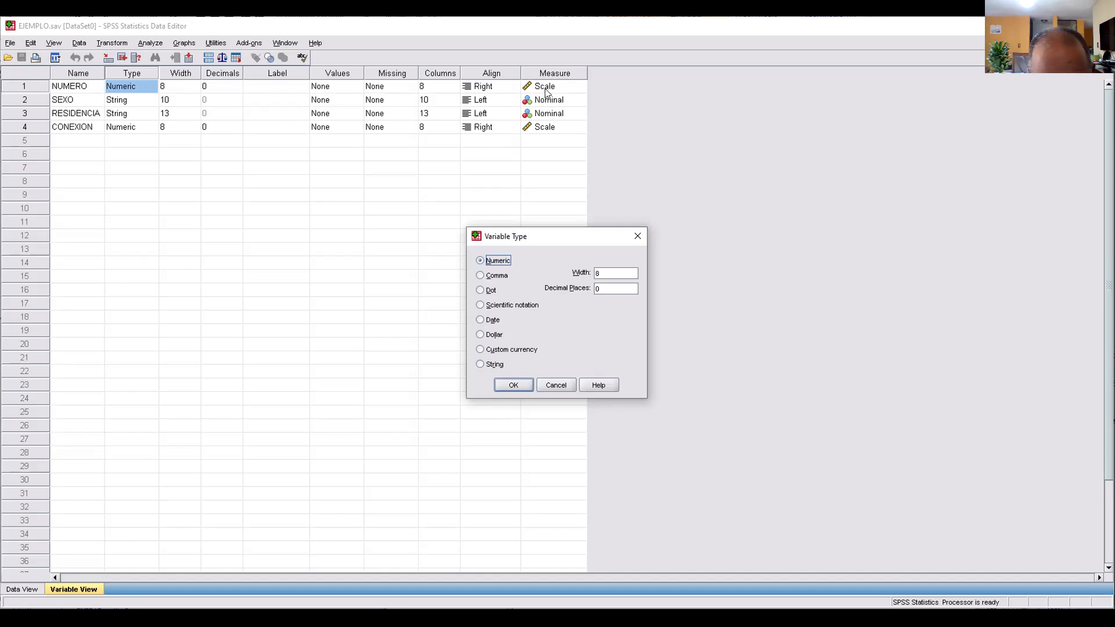
click(637, 235)
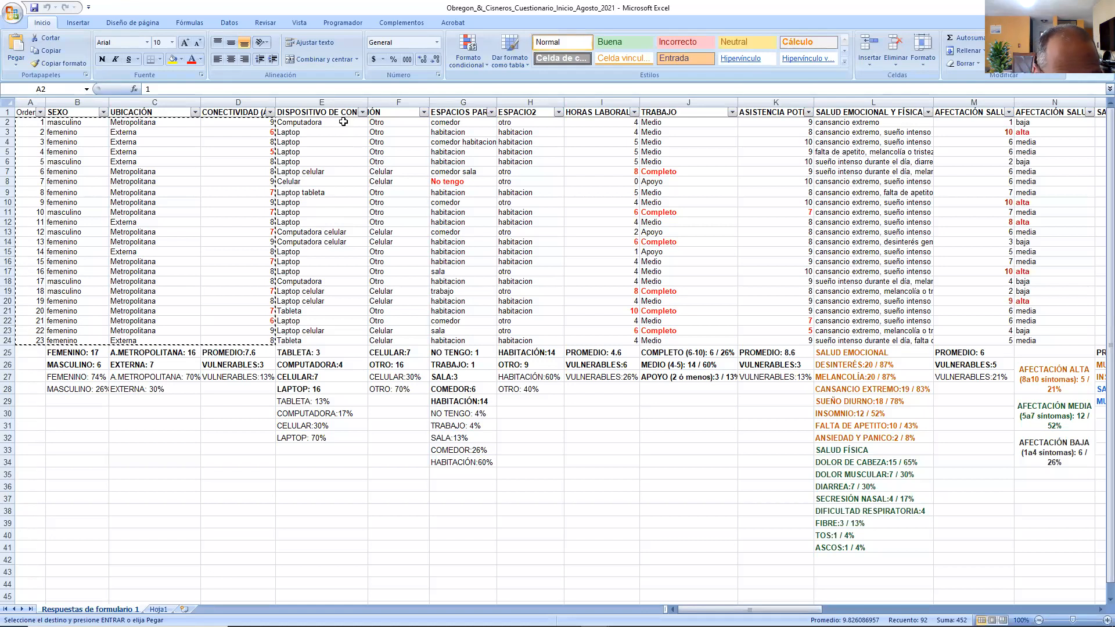
Step: Copy cells E2:J24 from the Excel questionnaire sheet and paste them into the SPSS data grid from row 1 of the first empty column
drag(342, 126, 708, 338)
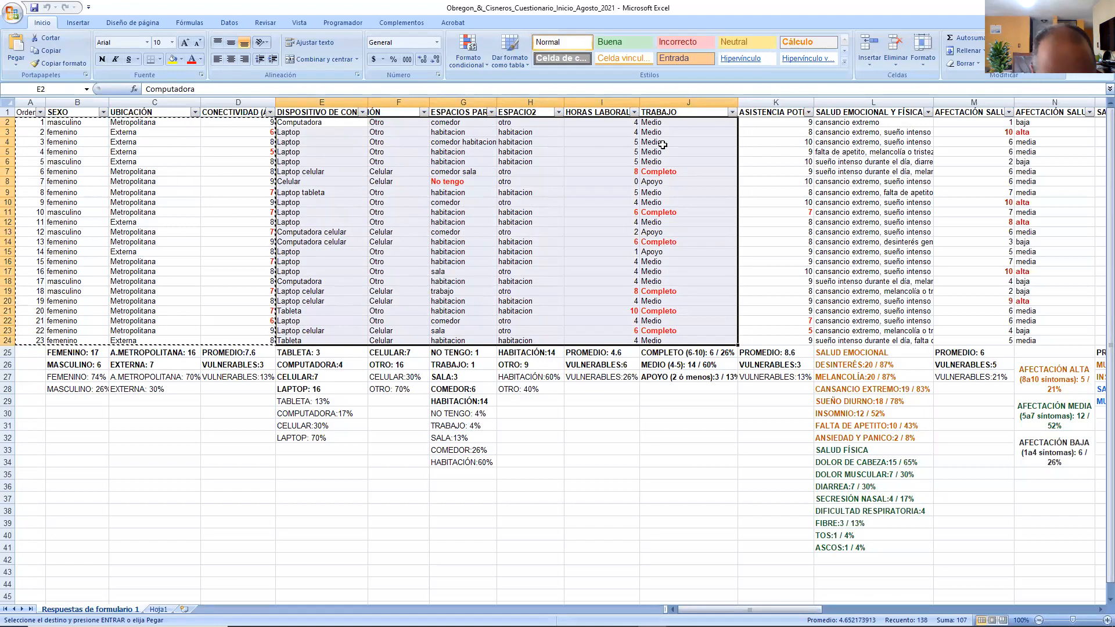
click(52, 53)
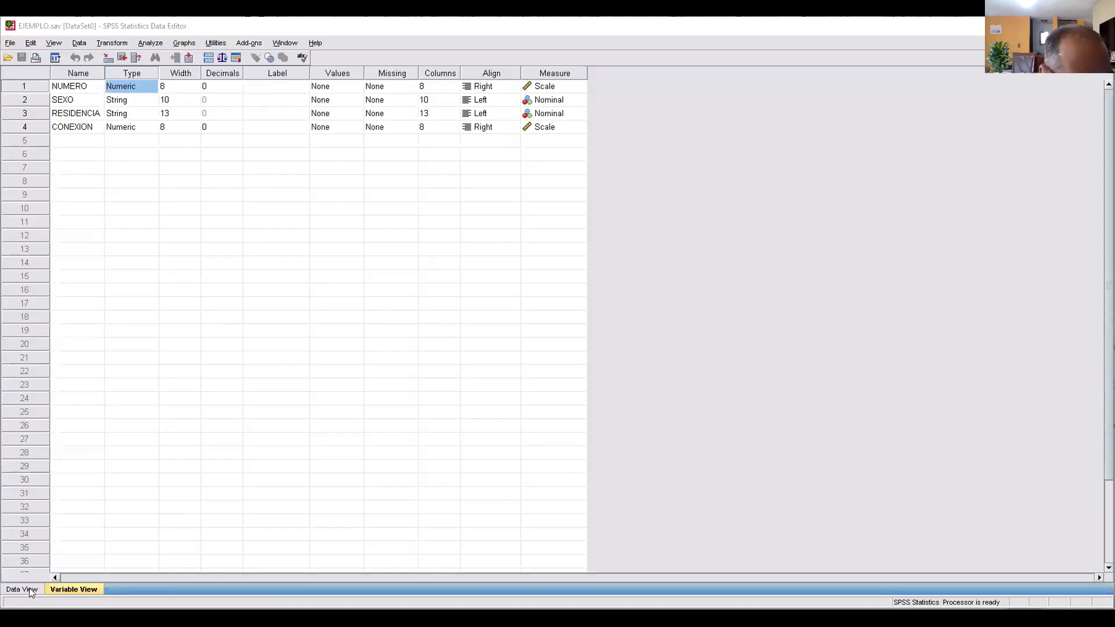
click(23, 589)
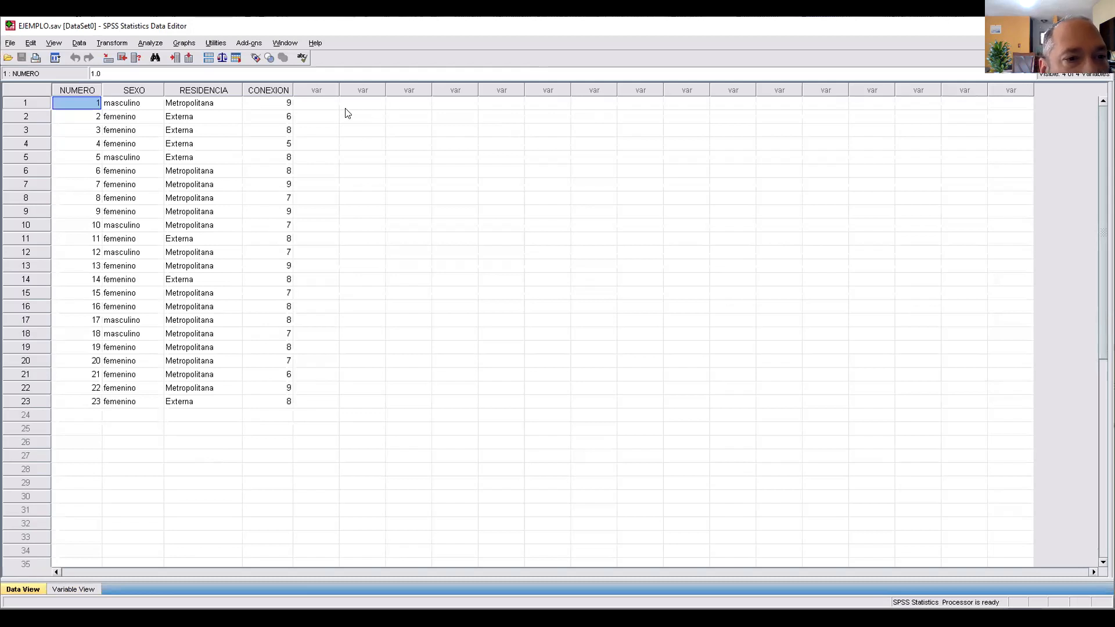
click(327, 105)
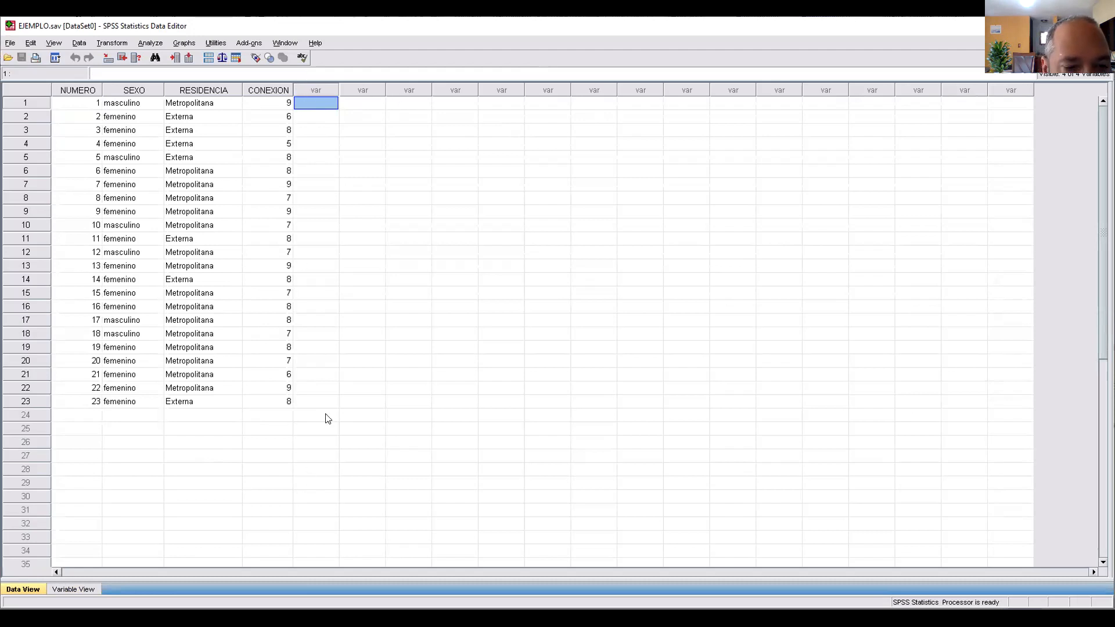
right_click(322, 103)
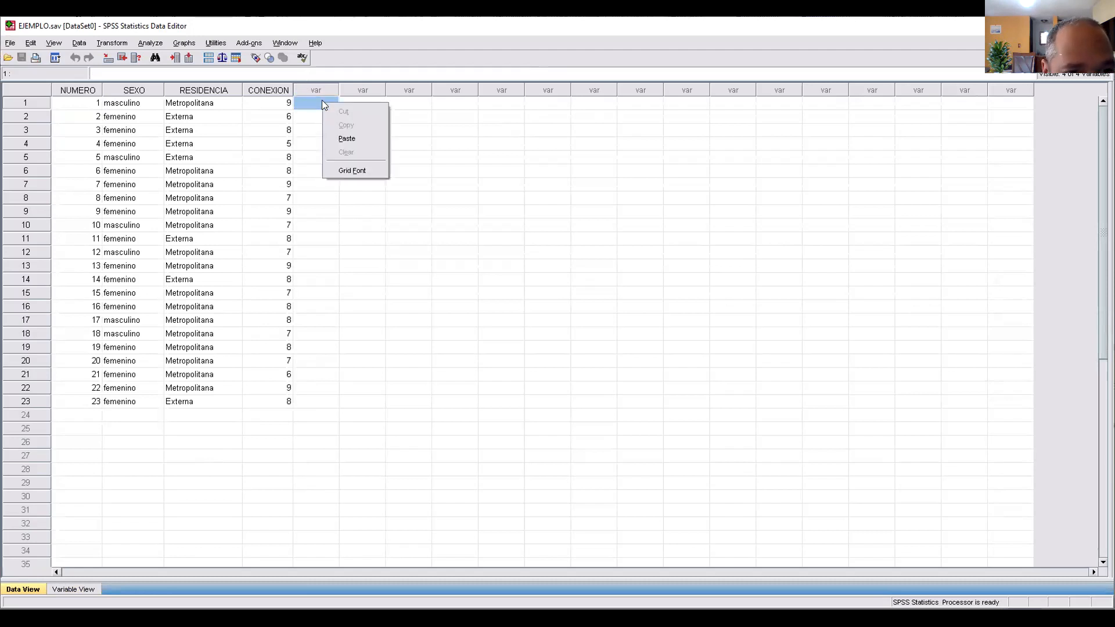
click(360, 140)
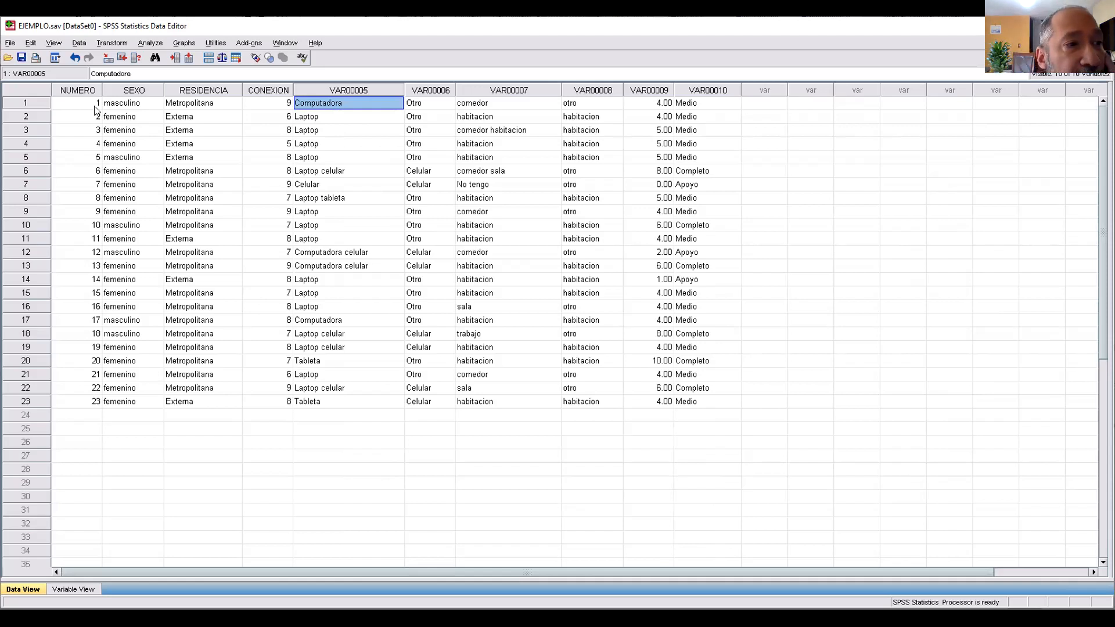
Step: Rename the fifth variable, which holds the device used, as DISPOSITIVO1 and the sixth variable as DISPOSITIVO2
click(74, 54)
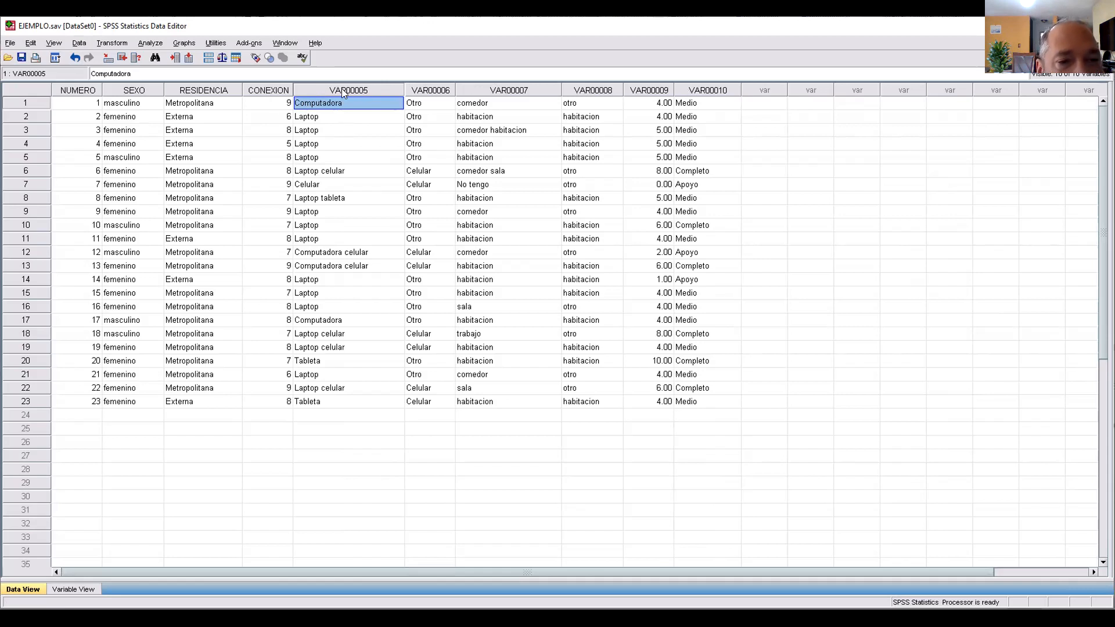
click(70, 589)
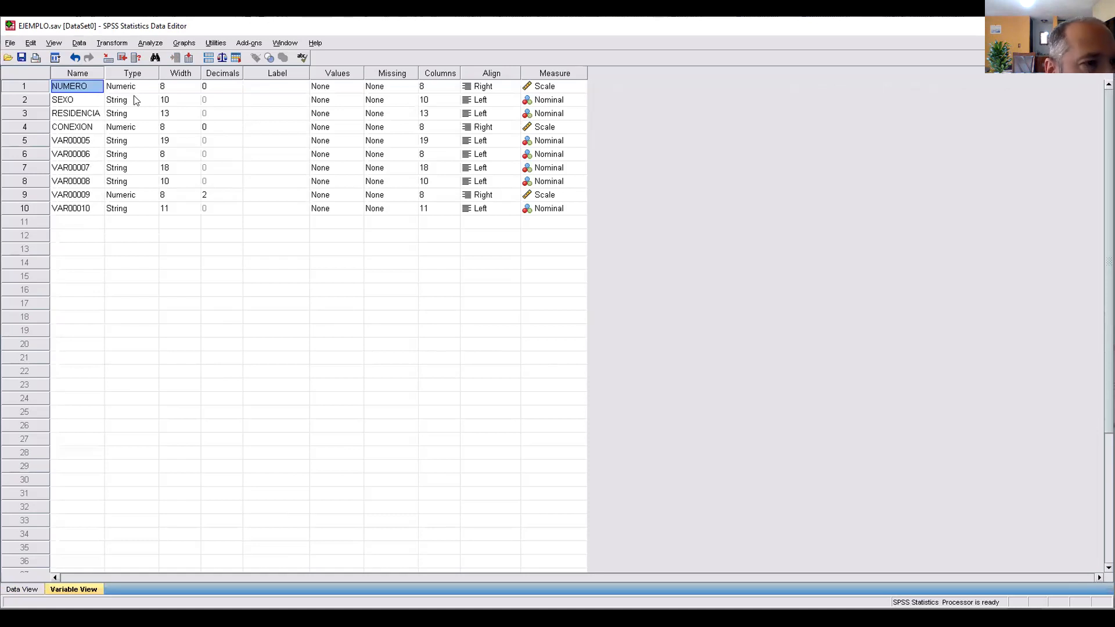
click(22, 588)
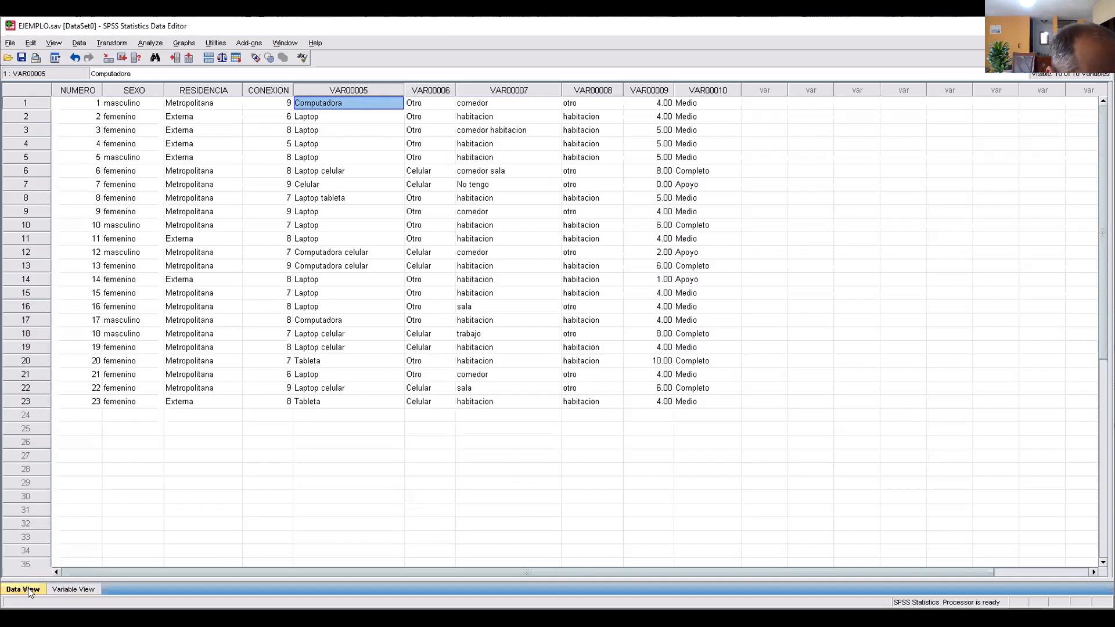
click(58, 590)
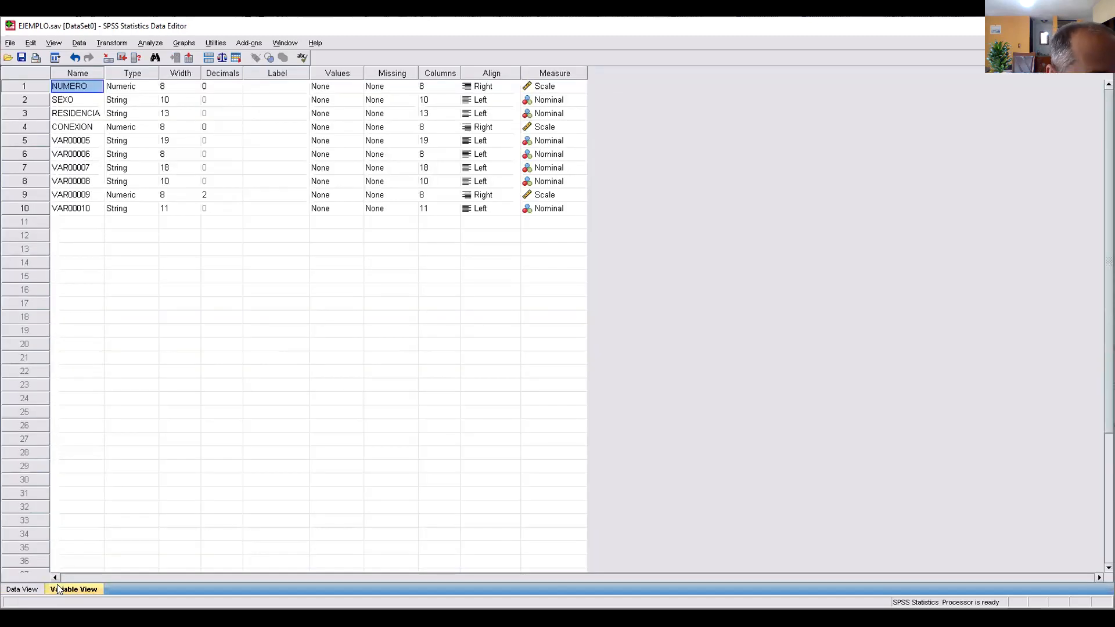
click(84, 140)
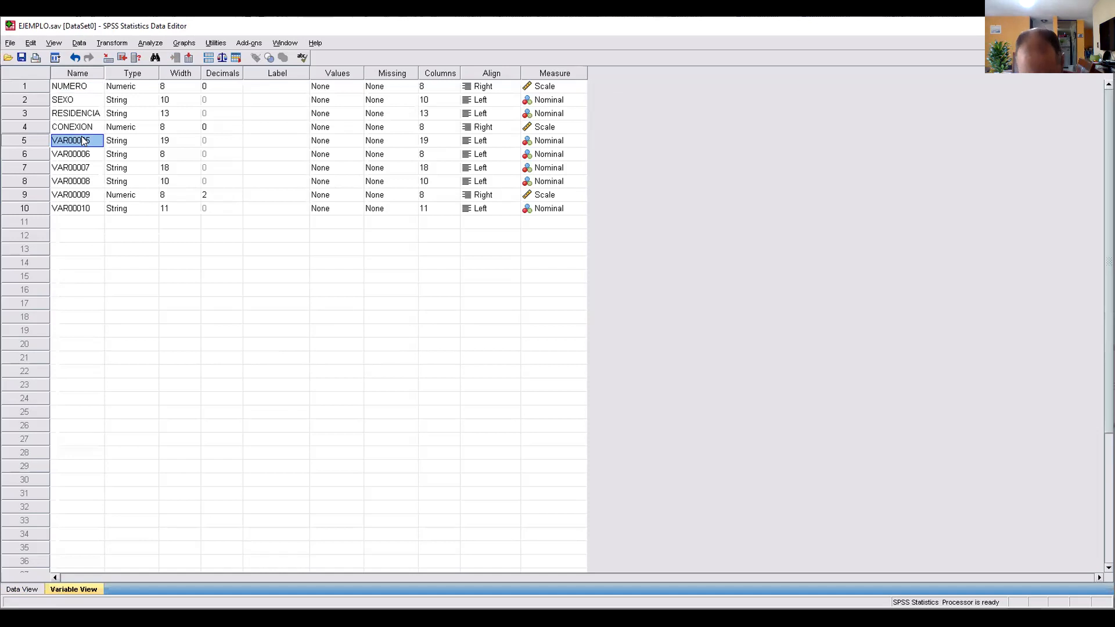
text(DI)
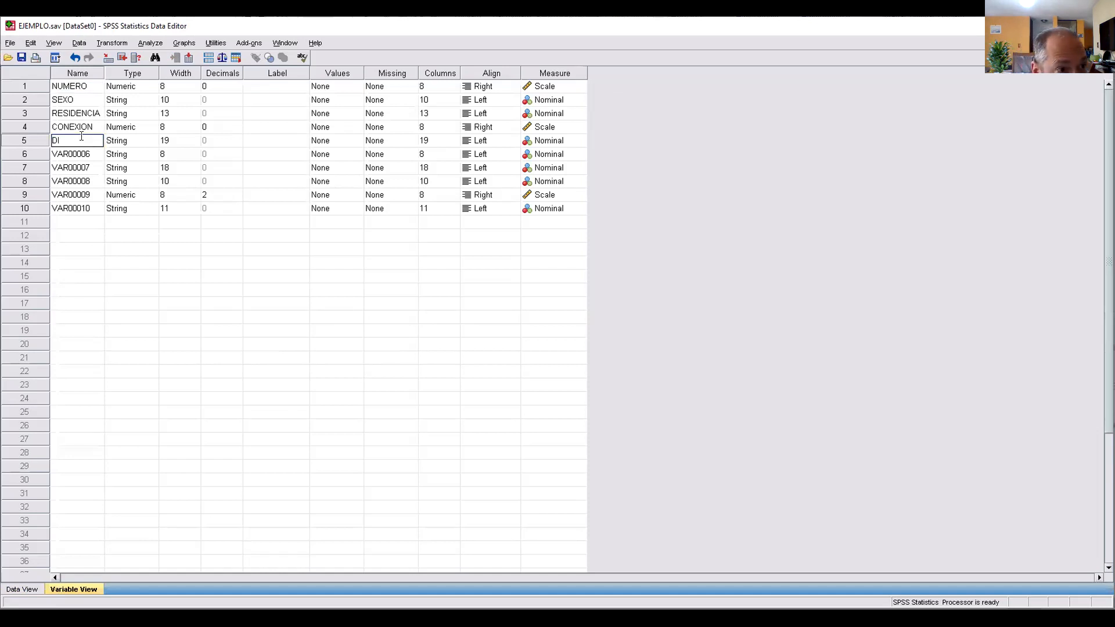
text(SPOSITIVO)
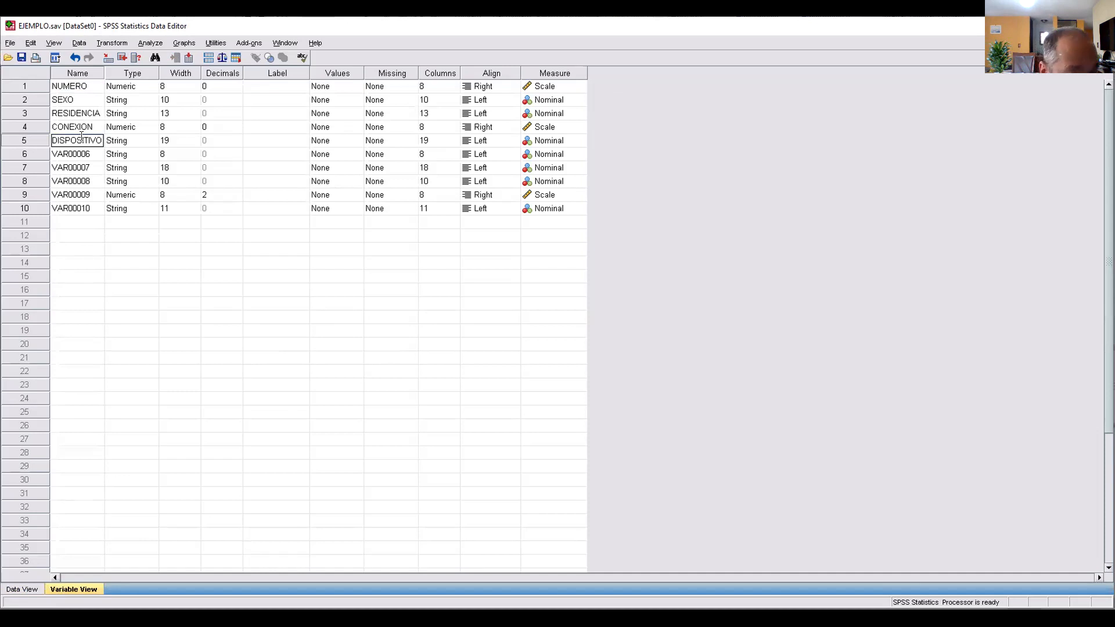
click(73, 155)
text(DISPOSI)
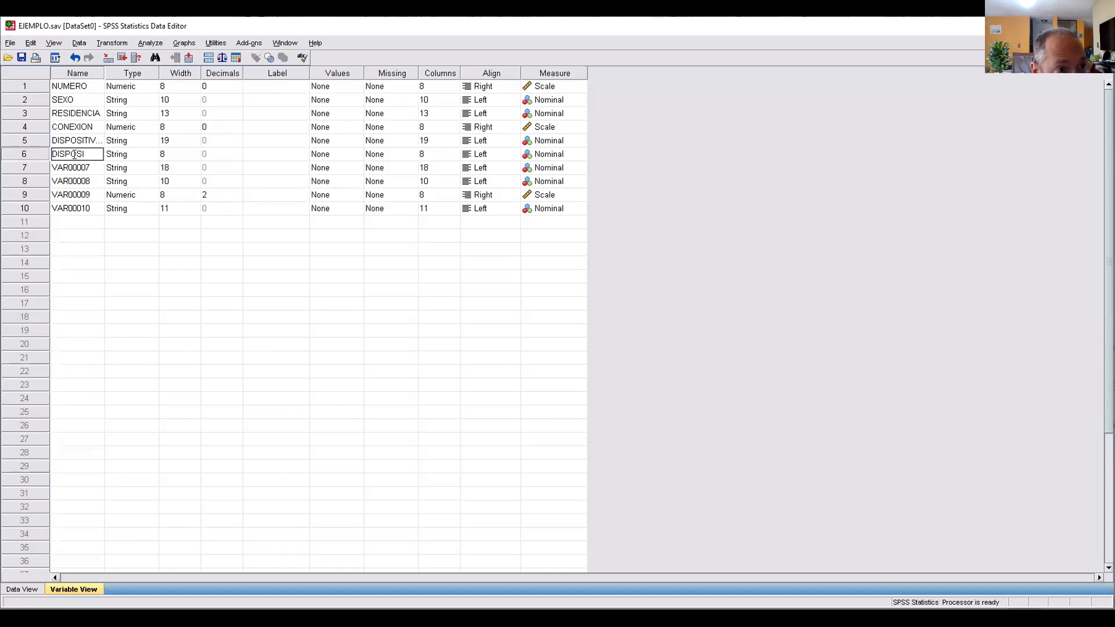
text(TIVO2)
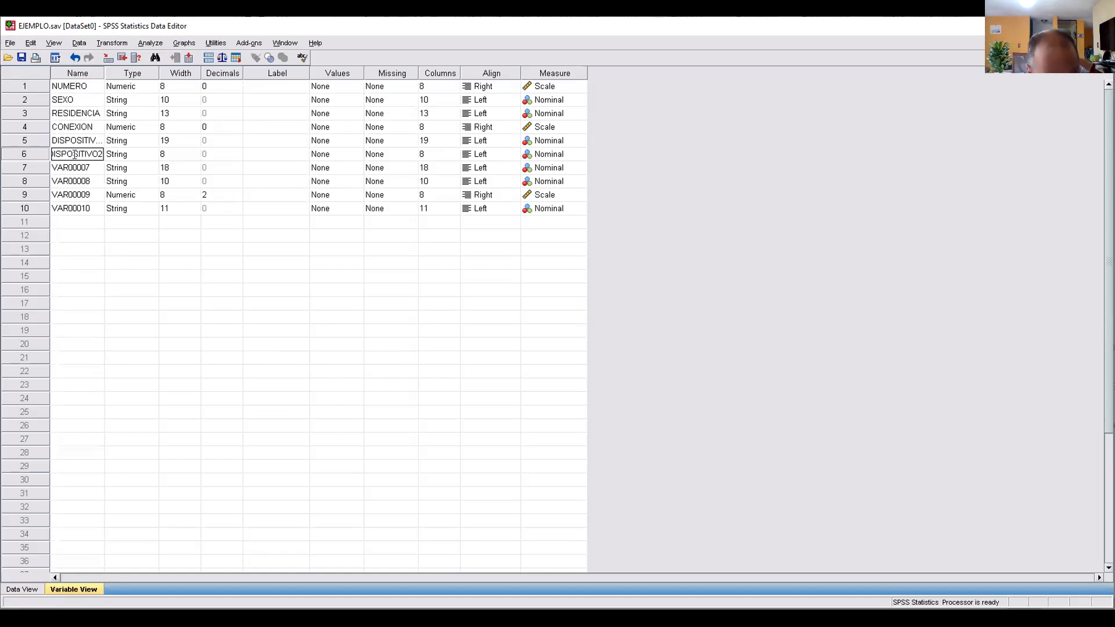
Step: Widen the Name column in the variable definitions and set the width of DISPOSITIVO2 to 10
drag(104, 72, 114, 72)
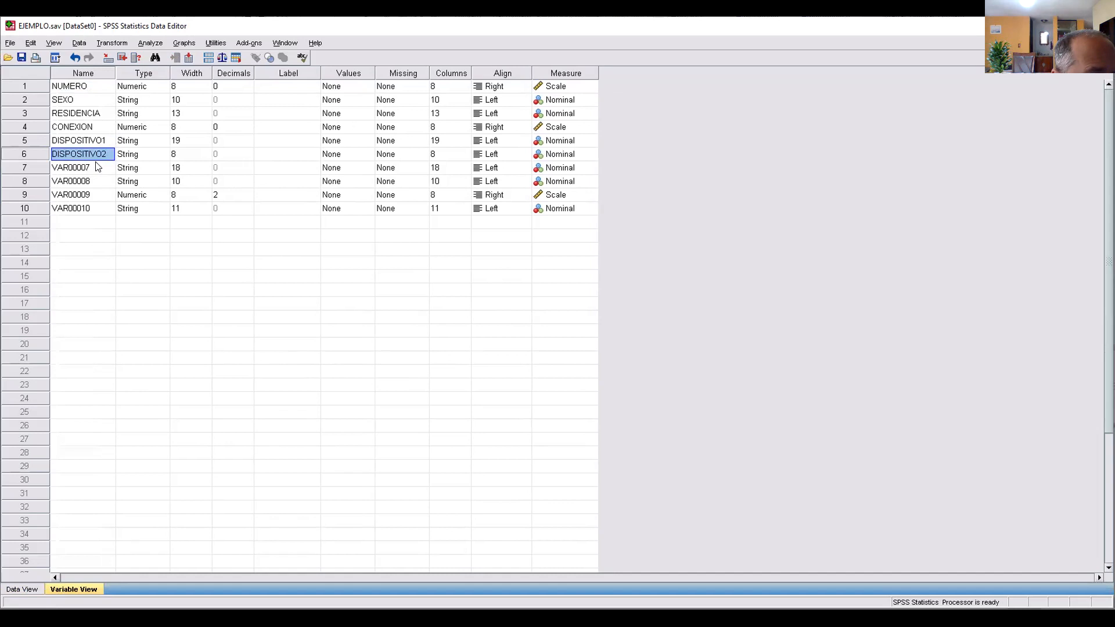
click(180, 154)
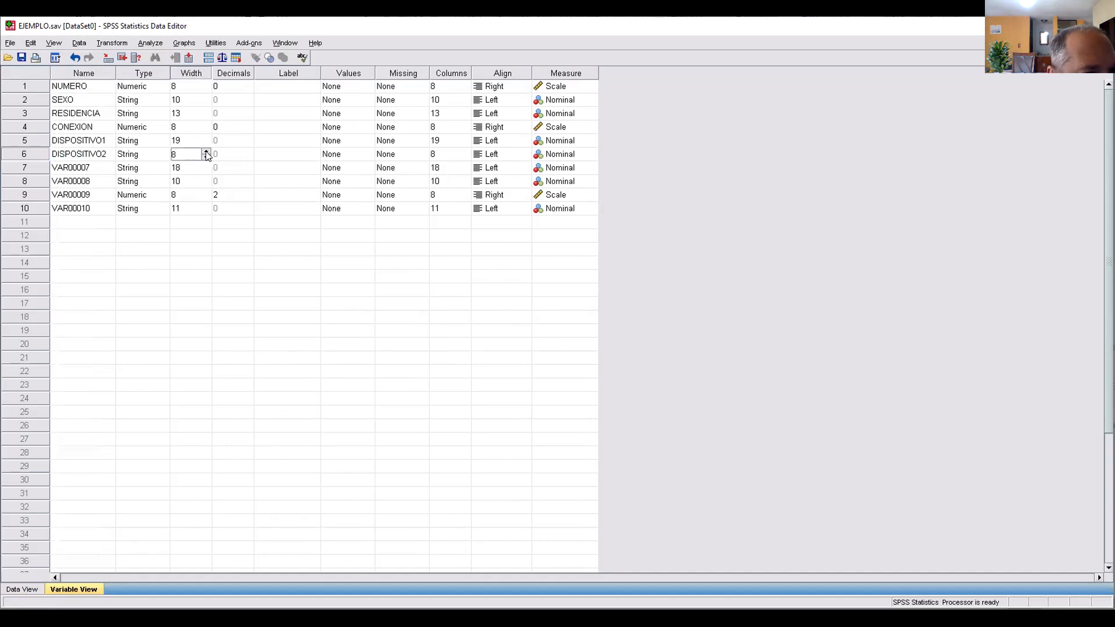
click(206, 152)
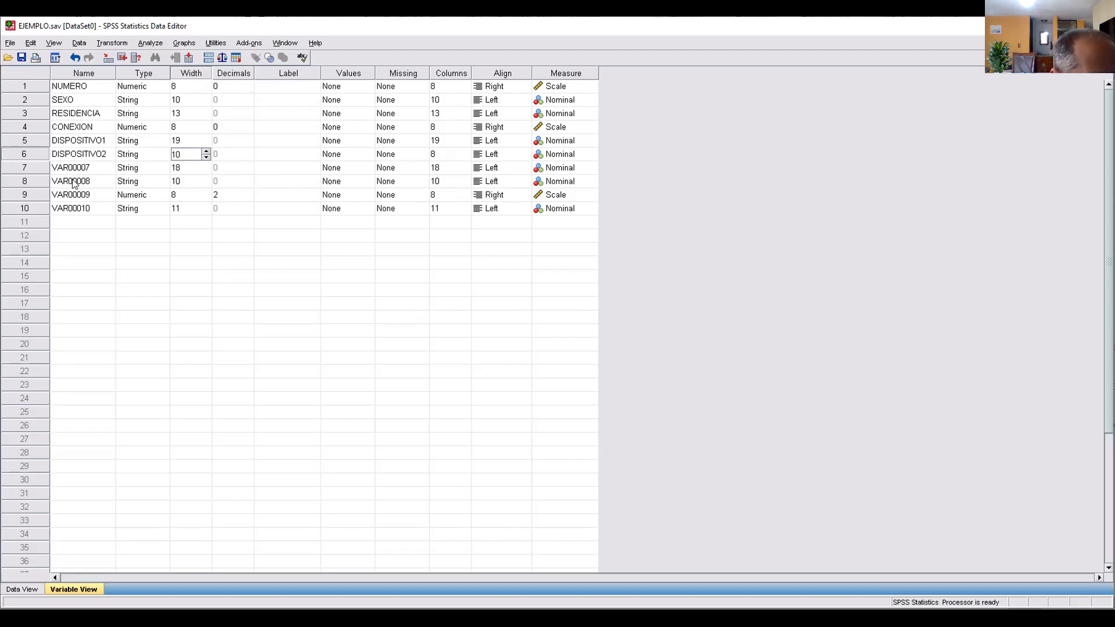
Step: Widen the DISPOSITIVO2 column in the data grid so its full name fits on one line
click(24, 590)
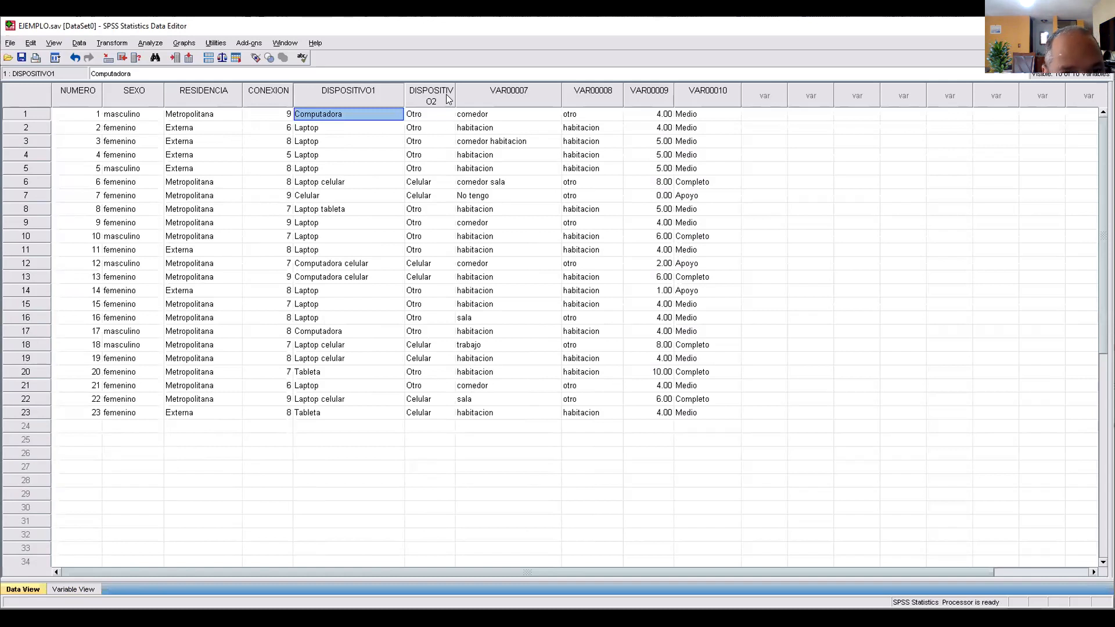
drag(453, 87, 471, 88)
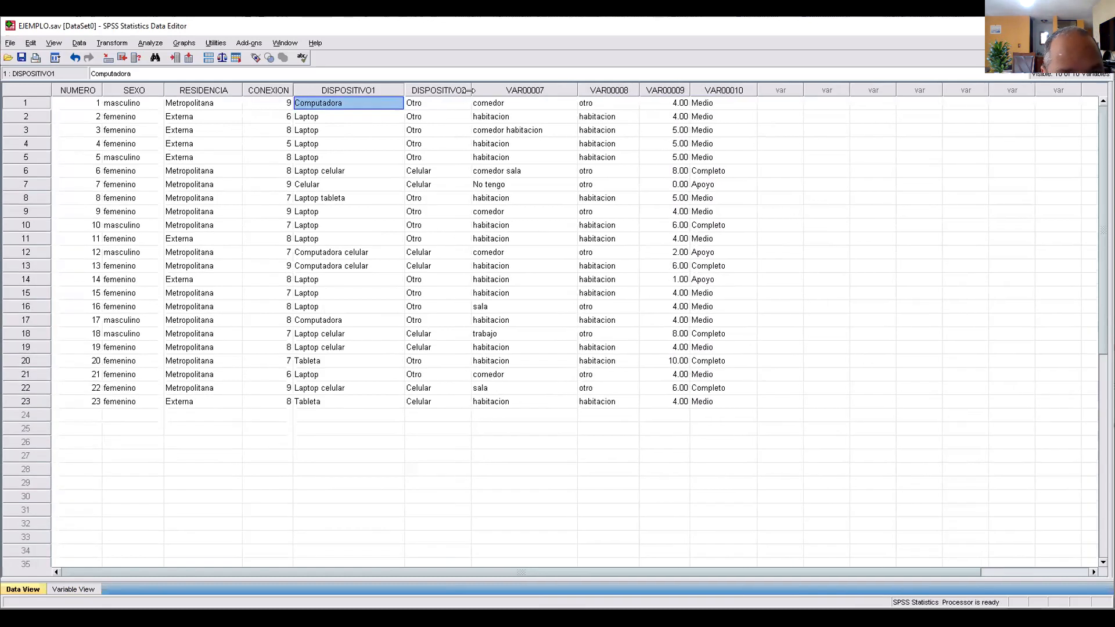
click(424, 456)
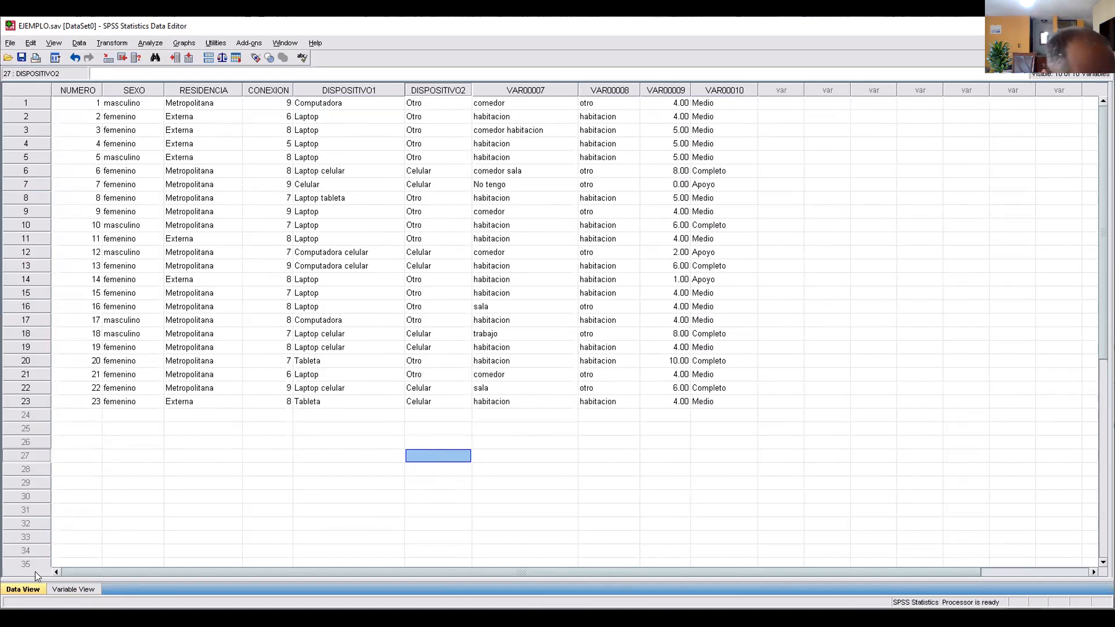
Step: Rename the seventh variable, which holds the place used, as LUGAR1 and the eighth variable as LUGAR2
click(60, 590)
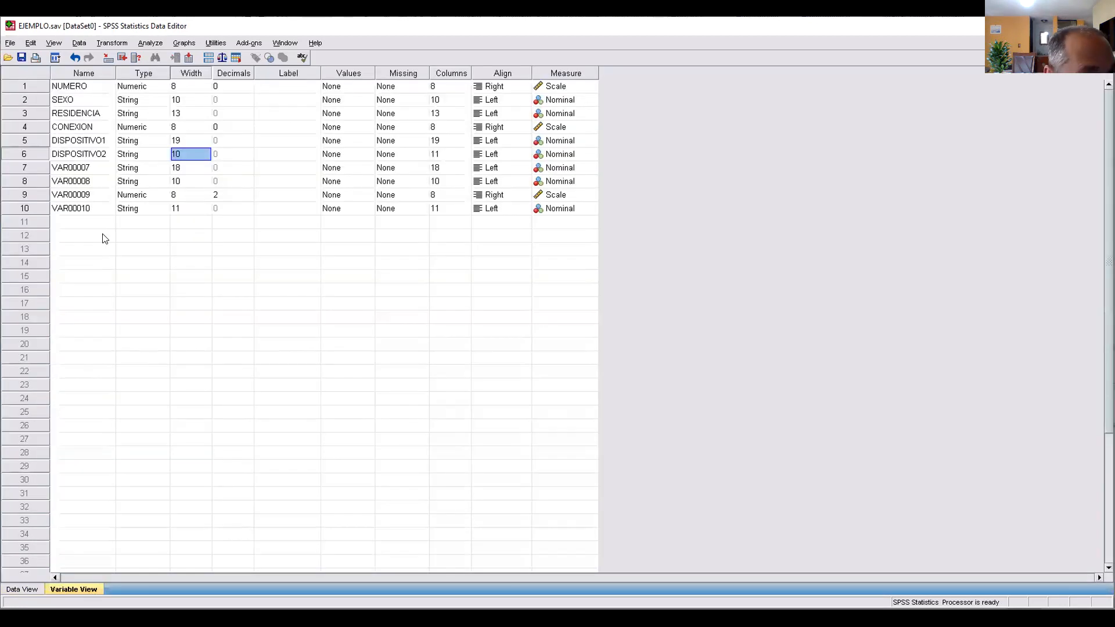
click(91, 172)
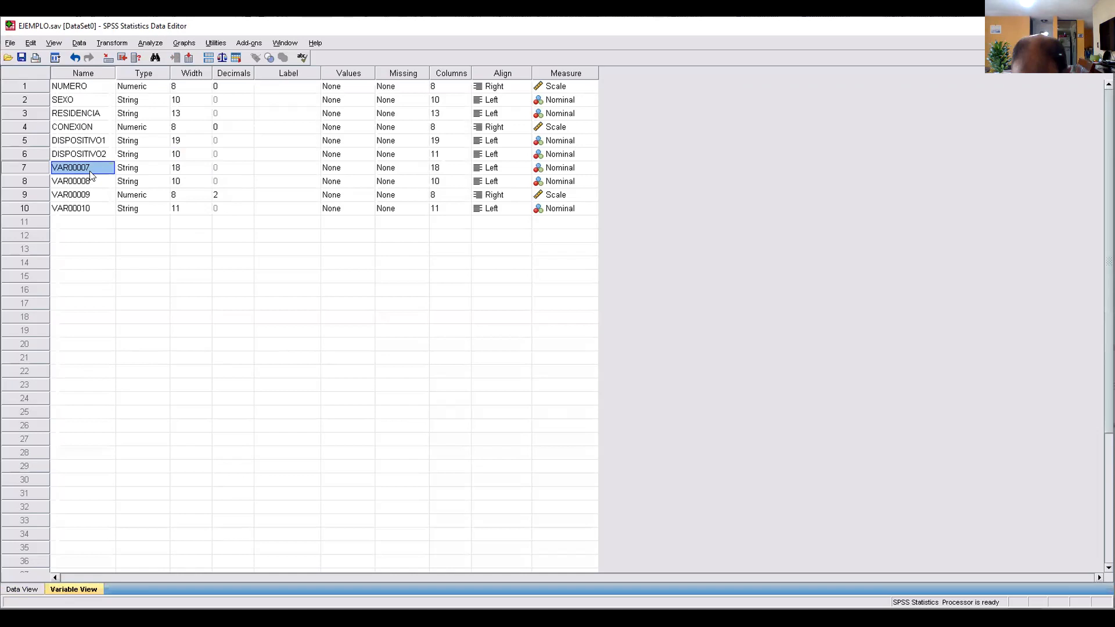
text(LUGAR)
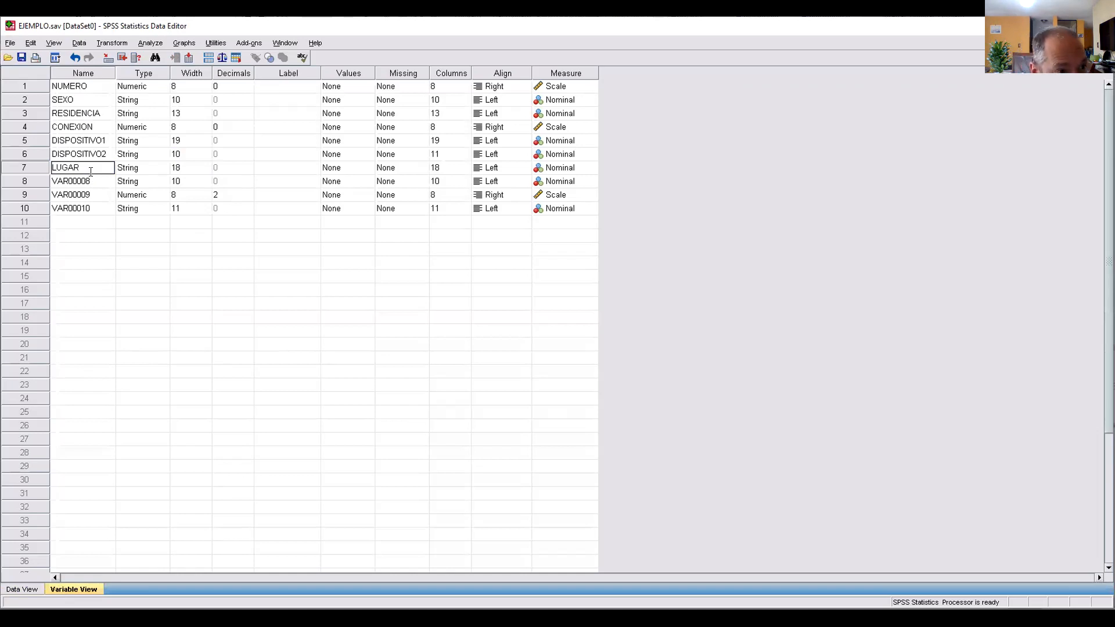
text(1)
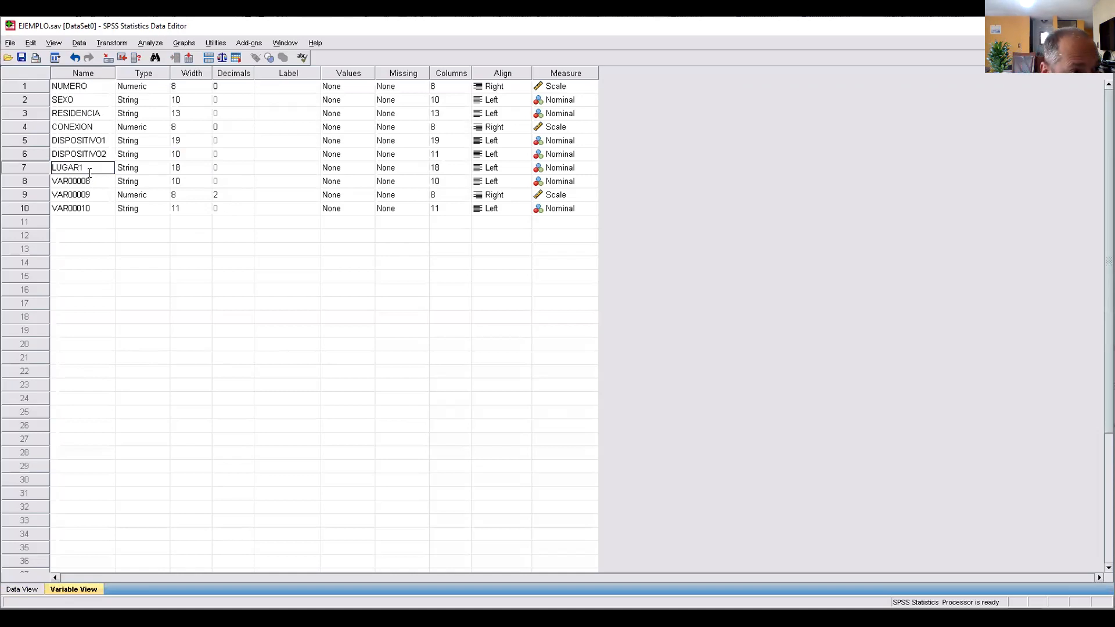
click(90, 180)
text(LUGAR2)
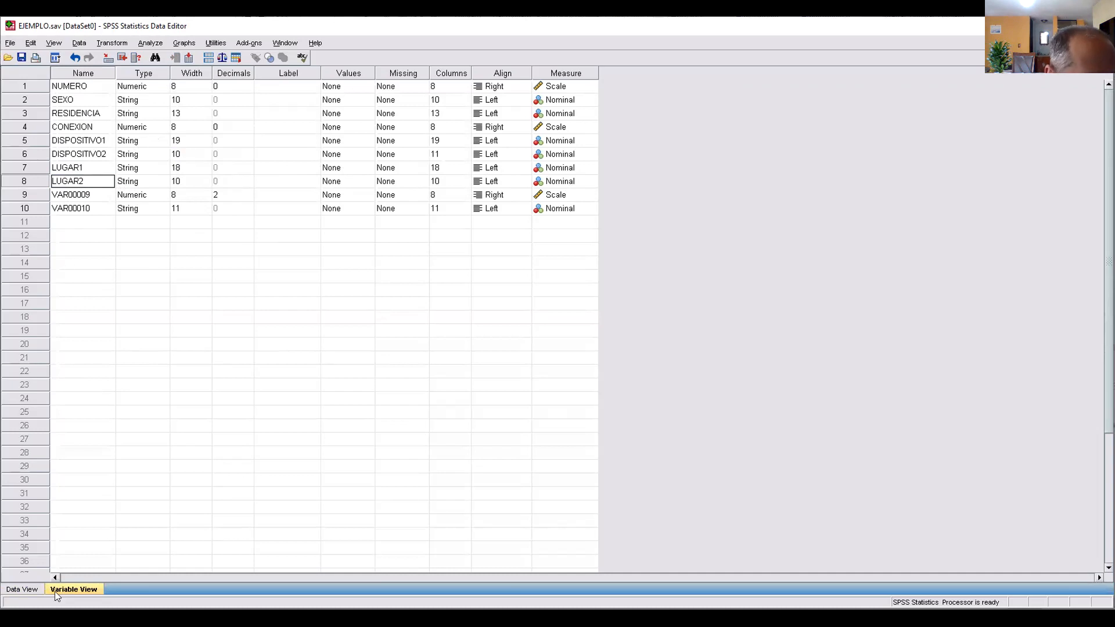
Step: Rename the ninth variable, which holds the numeric work values, as TRABAJO1 and the tenth variable as TRABAJO2
click(18, 589)
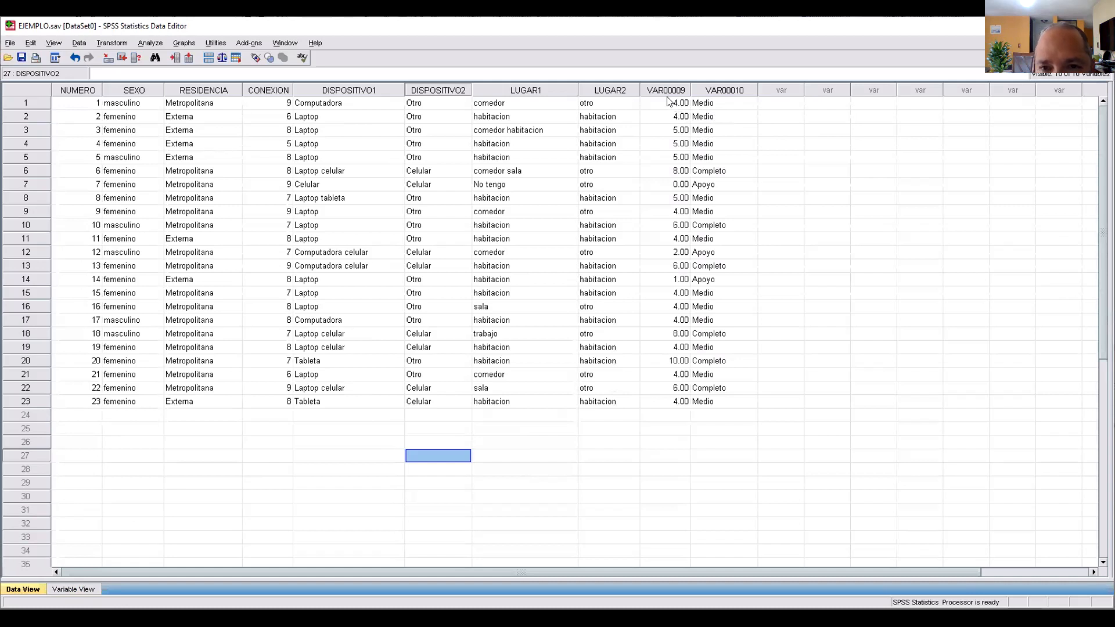
click(55, 590)
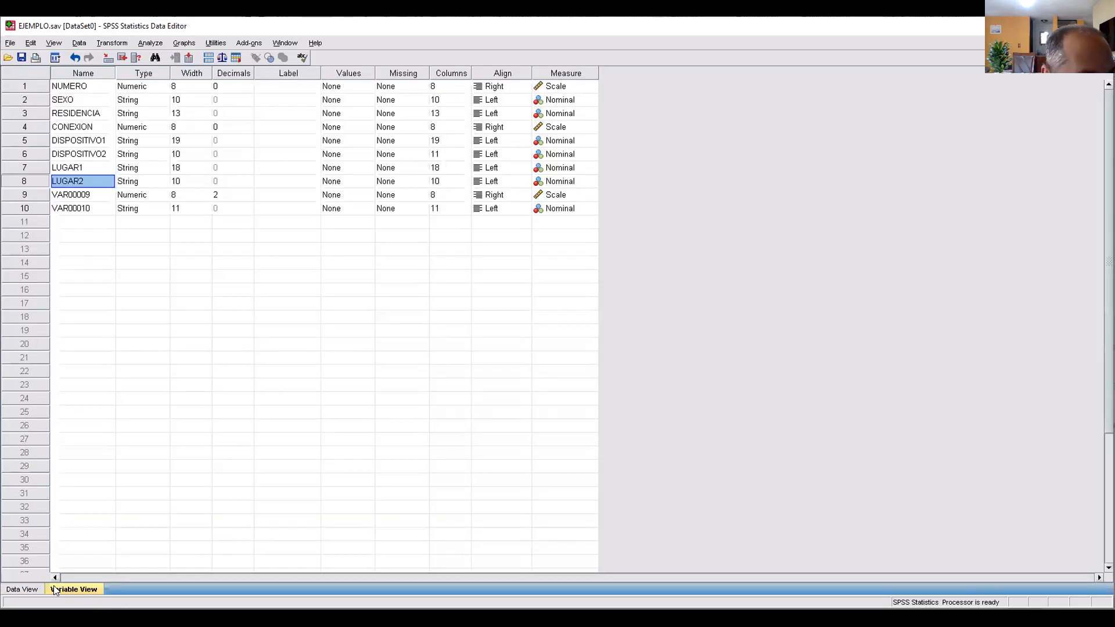
click(70, 195)
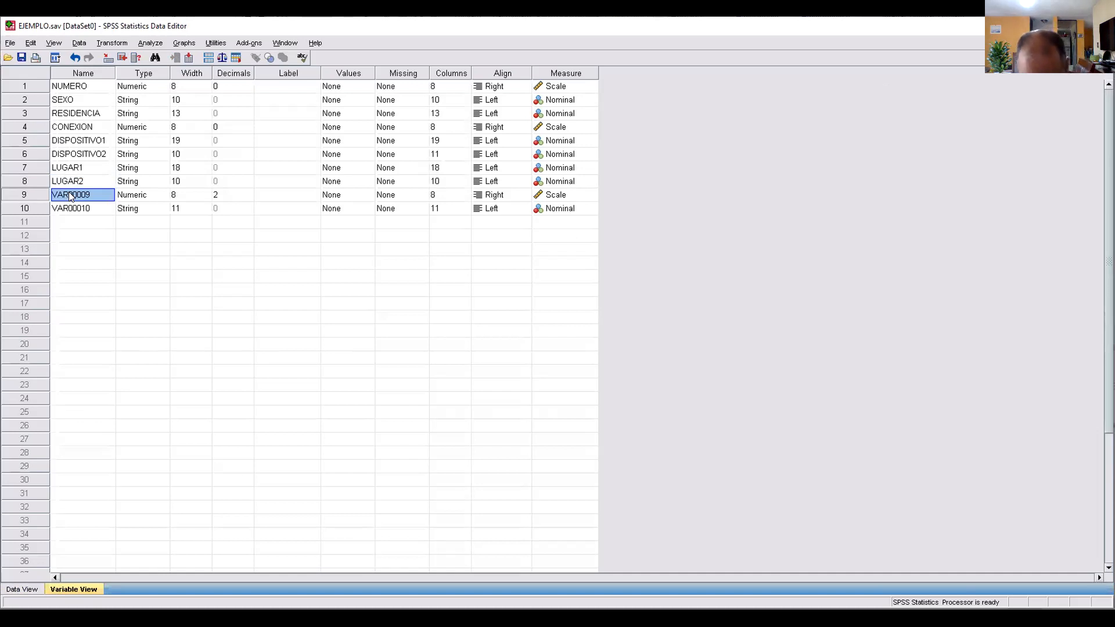
text(TRABAJO)
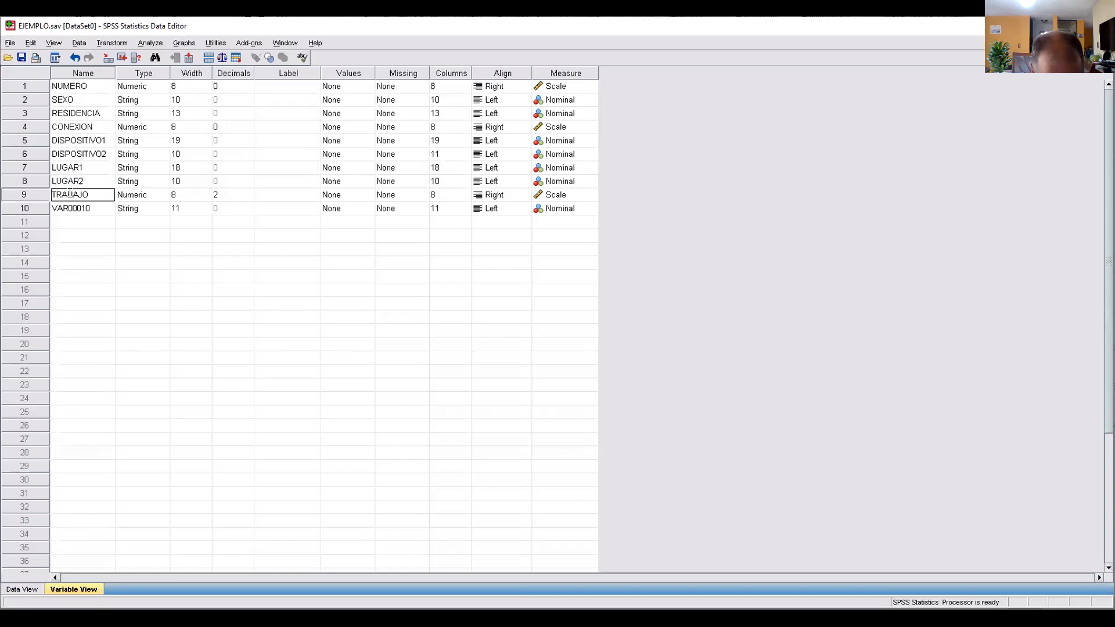
text(1)
click(83, 211)
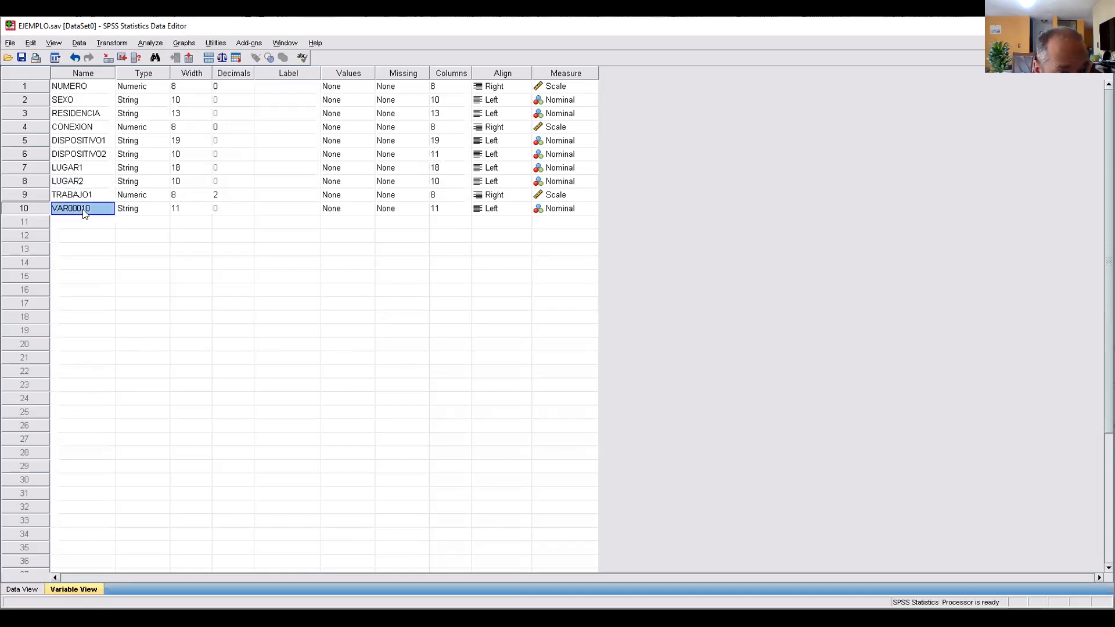
text(TRABAJO2)
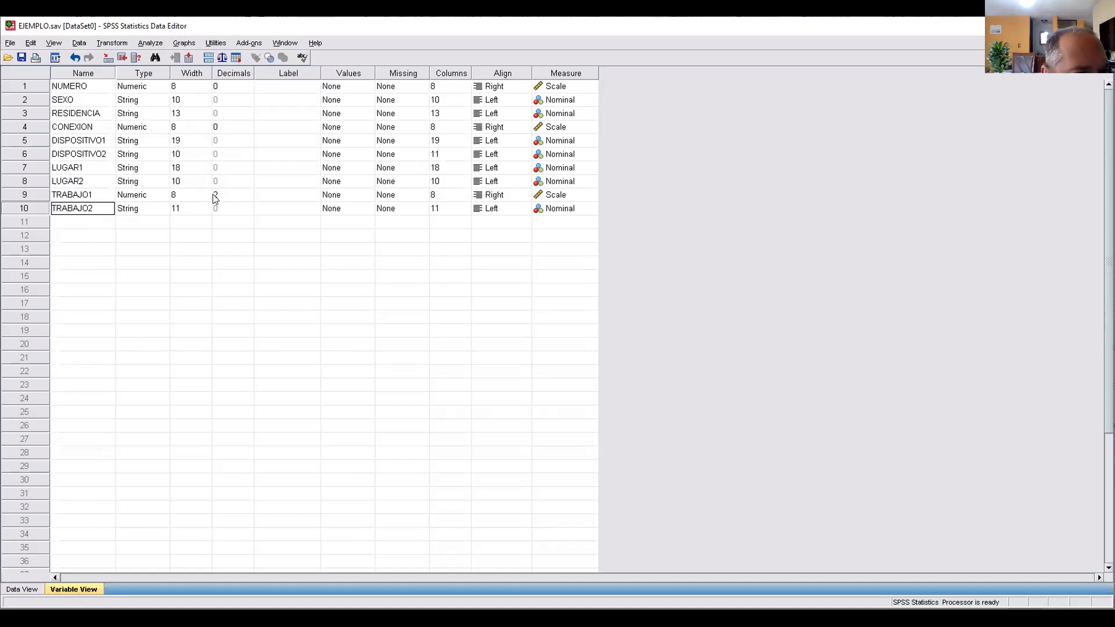
Step: Set the decimals of TRABAJO1 to 0, leaving its measure as Scale, and save the data file
click(239, 198)
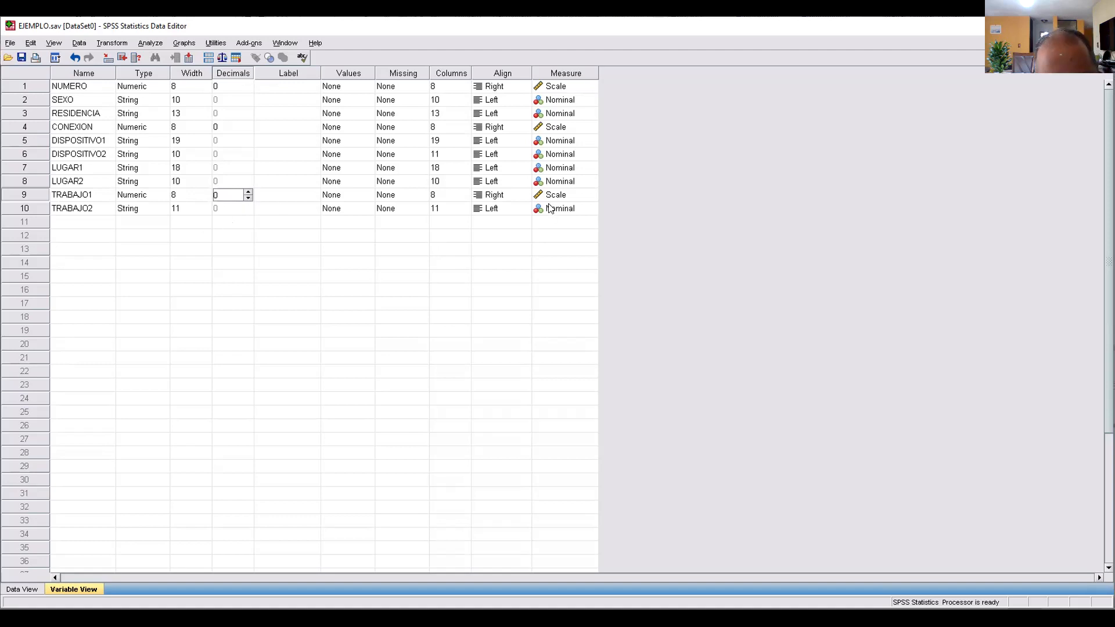
click(580, 197)
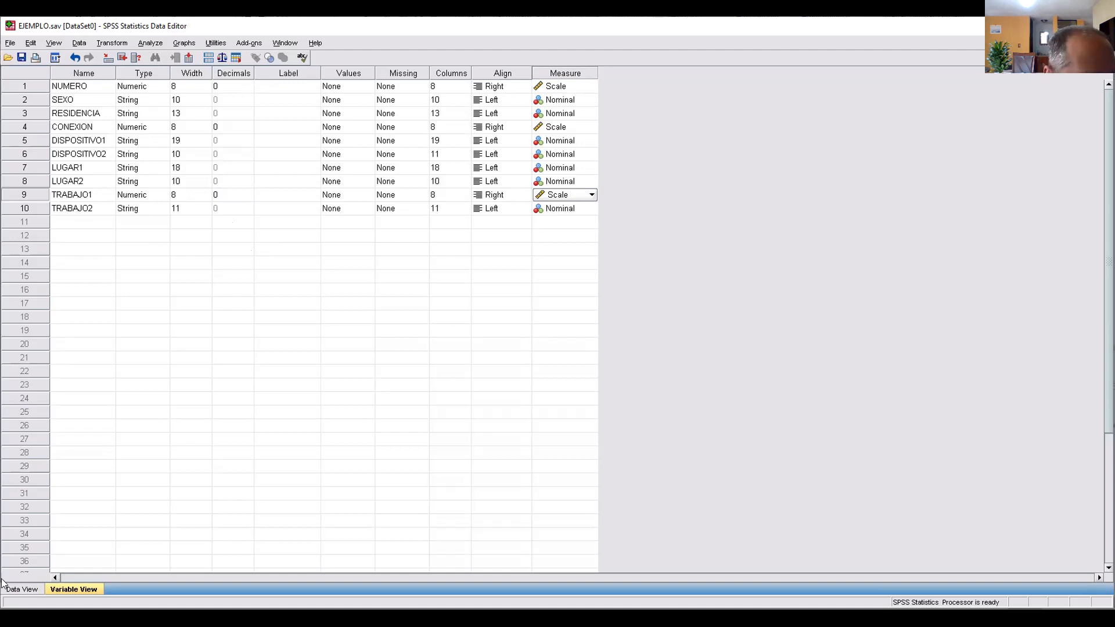
click(25, 590)
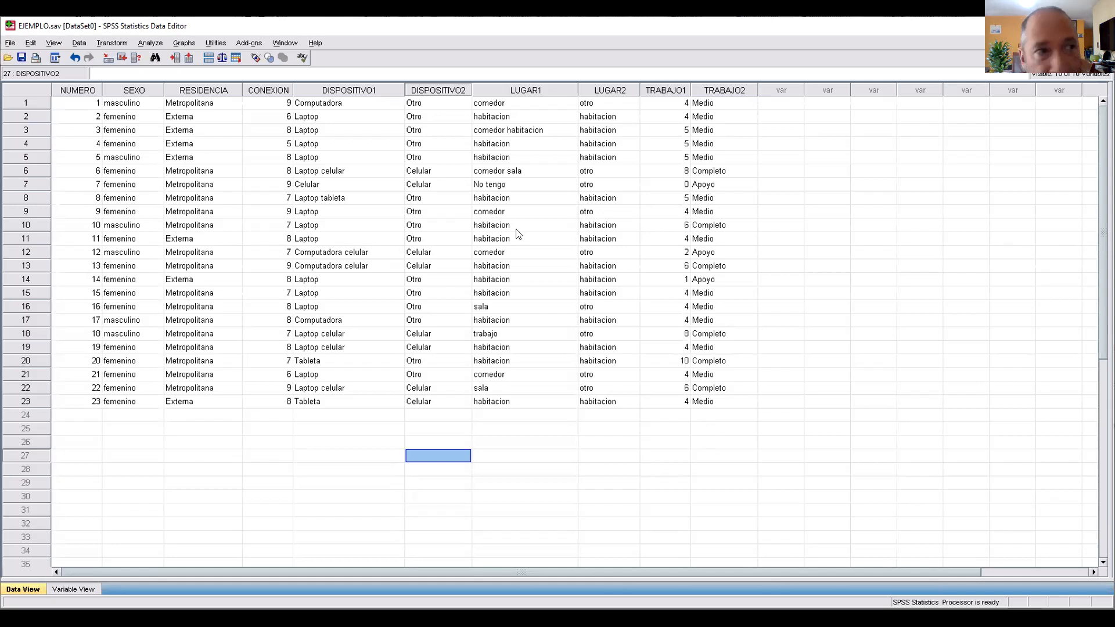
click(21, 56)
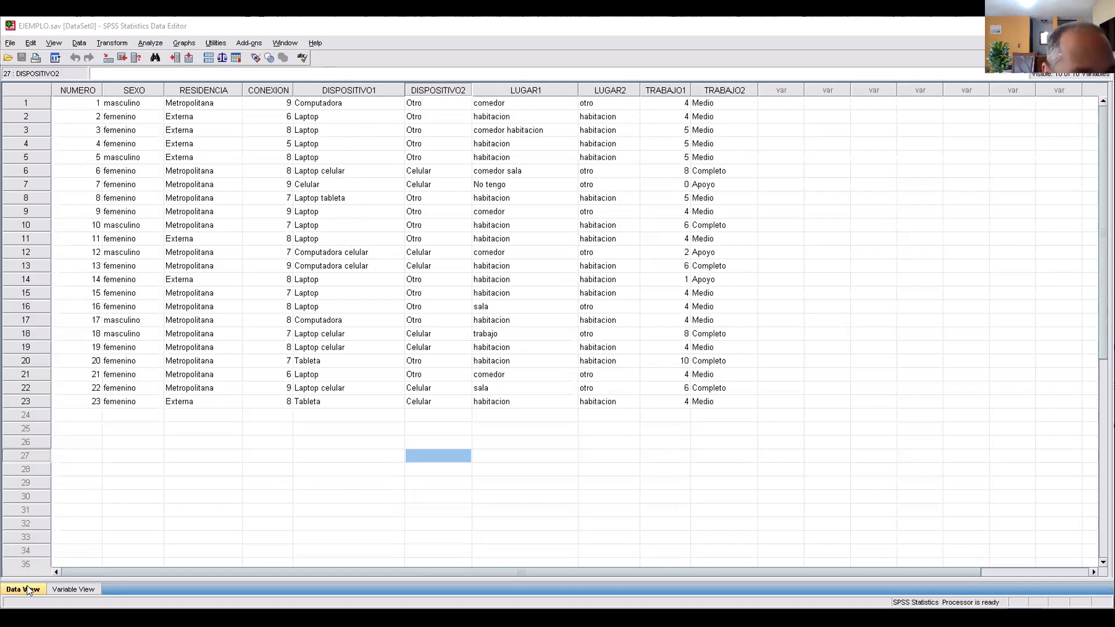
Step: Reduce the width of DISPOSITIVO1 to 10 and check how its values appear in the data grid
click(69, 590)
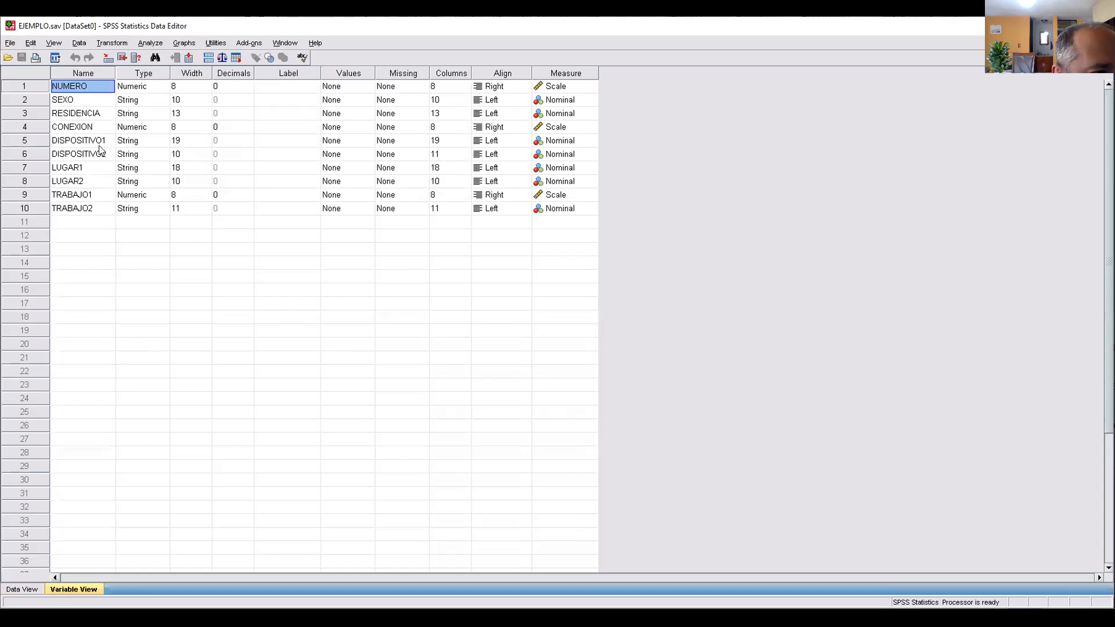
click(205, 144)
click(206, 143)
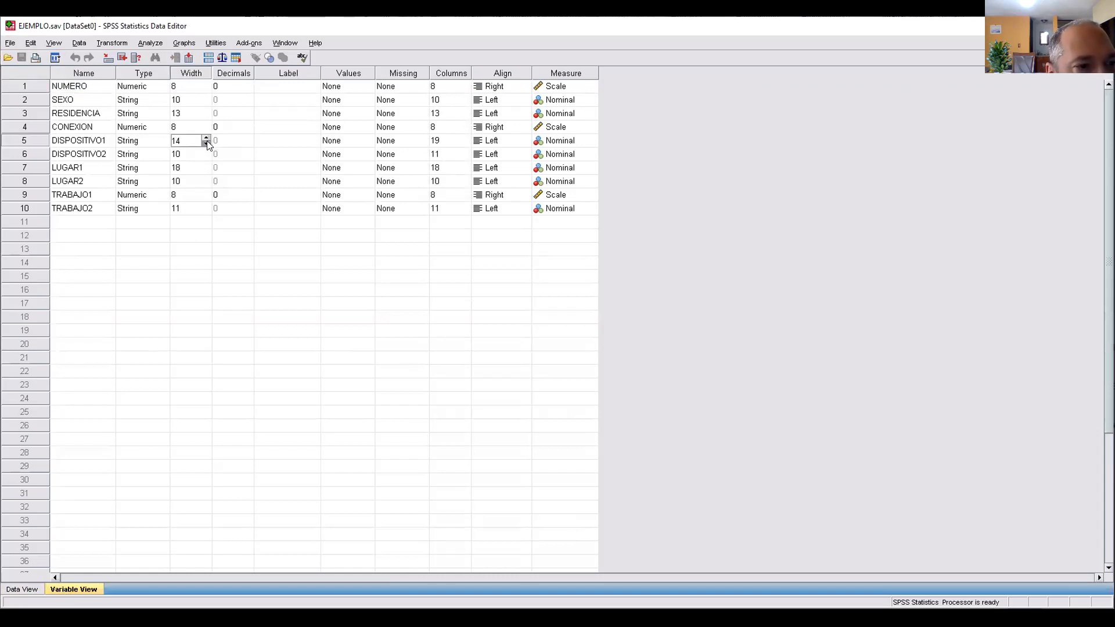
click(206, 143)
click(206, 144)
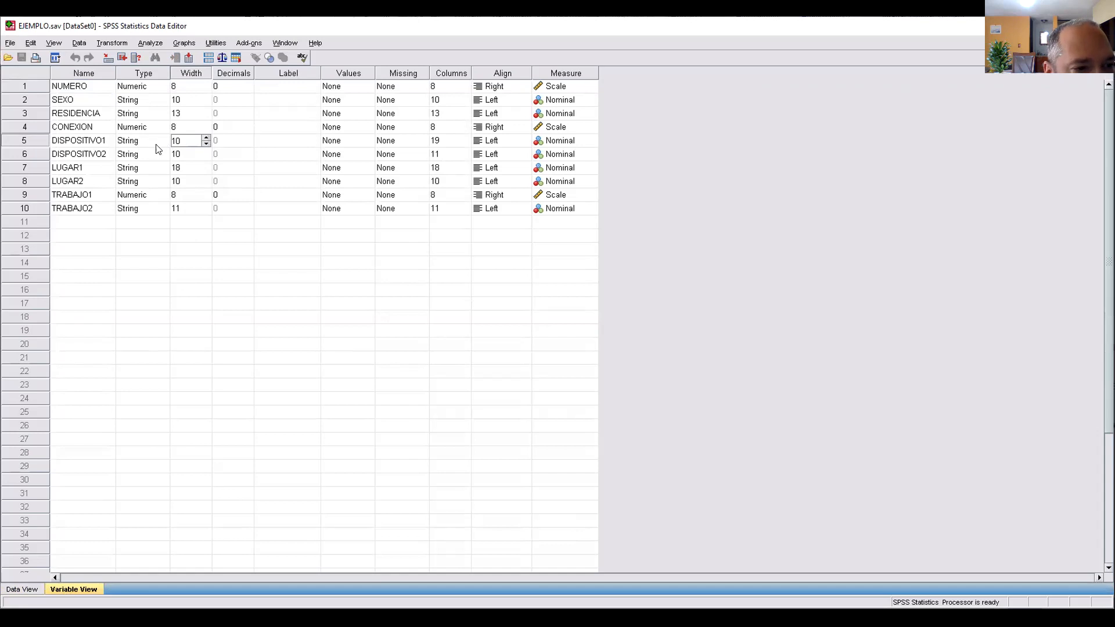
click(230, 235)
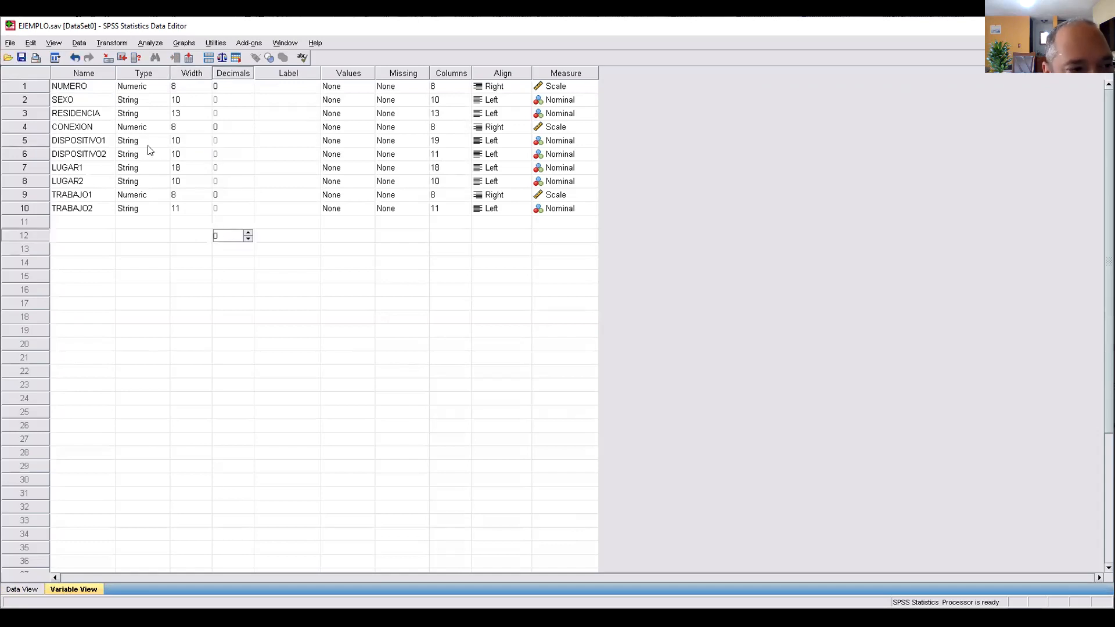
click(14, 590)
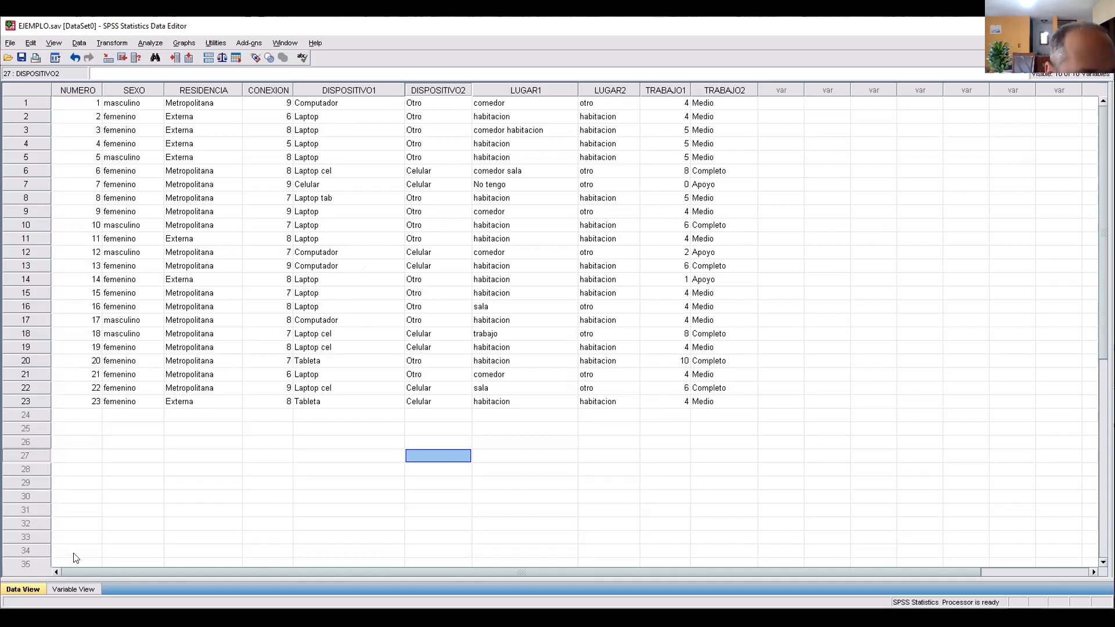
Step: Set the width of DISPOSITIVO1 back to 19 and check its values in the data grid
click(69, 590)
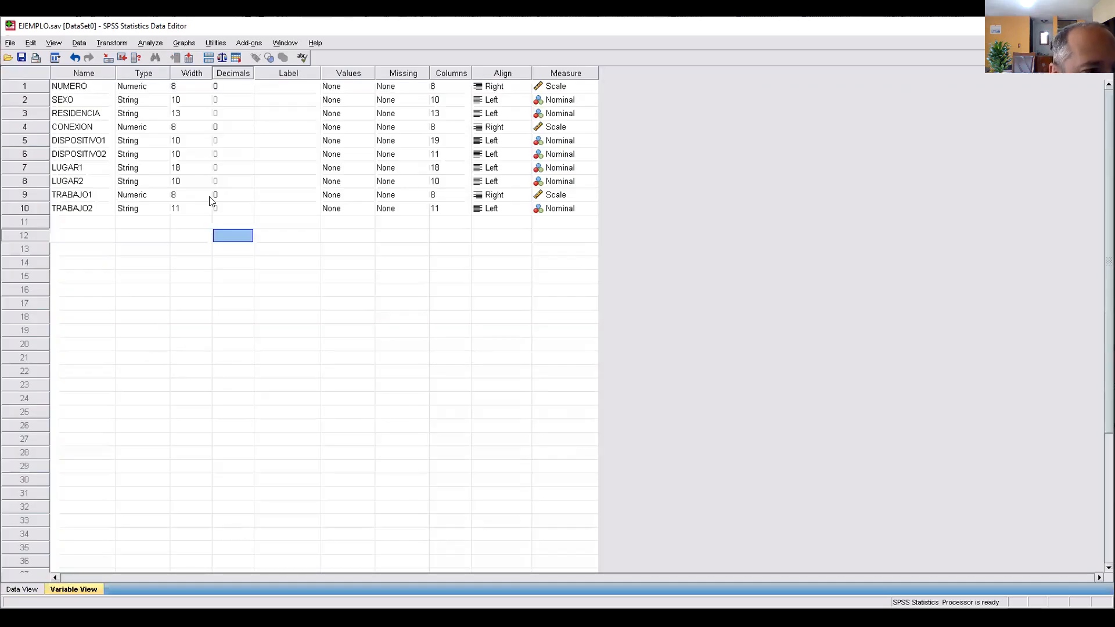
click(189, 140)
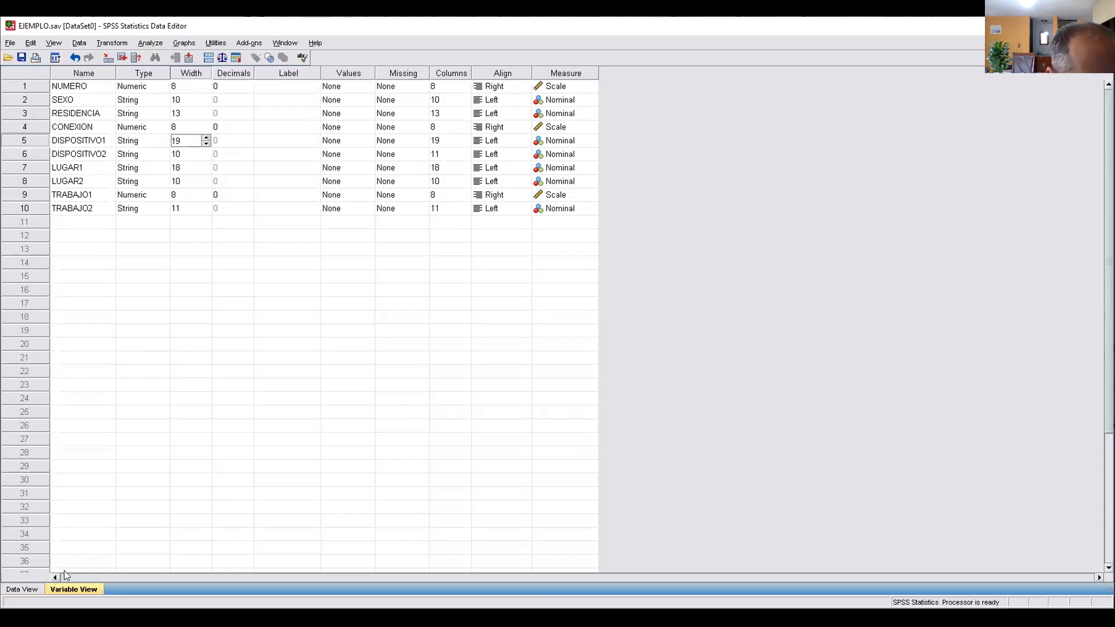
click(270, 347)
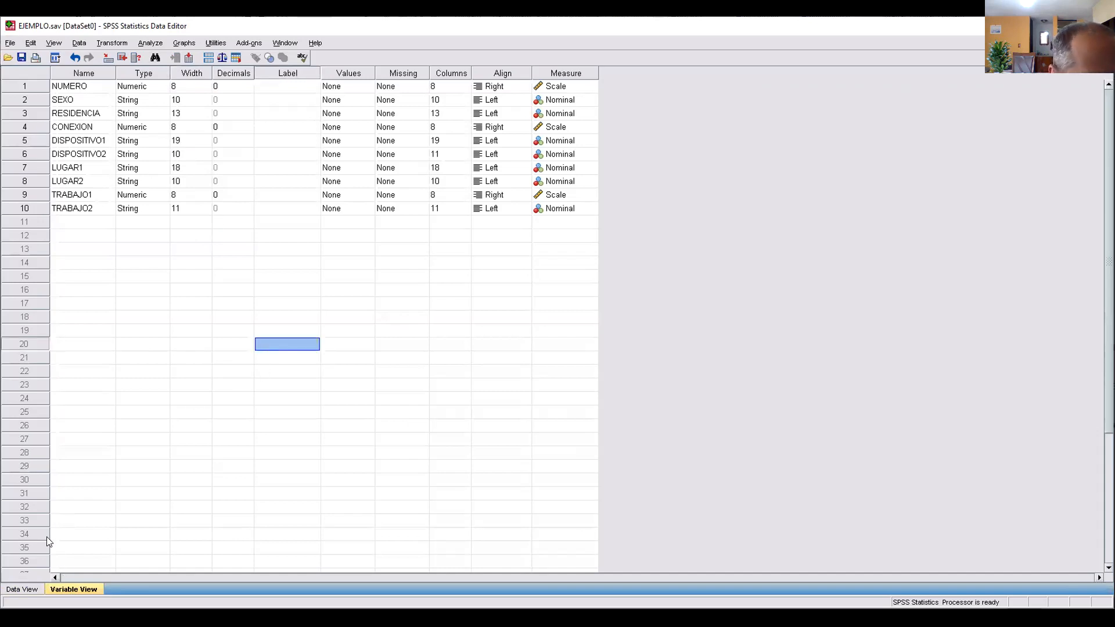
click(24, 587)
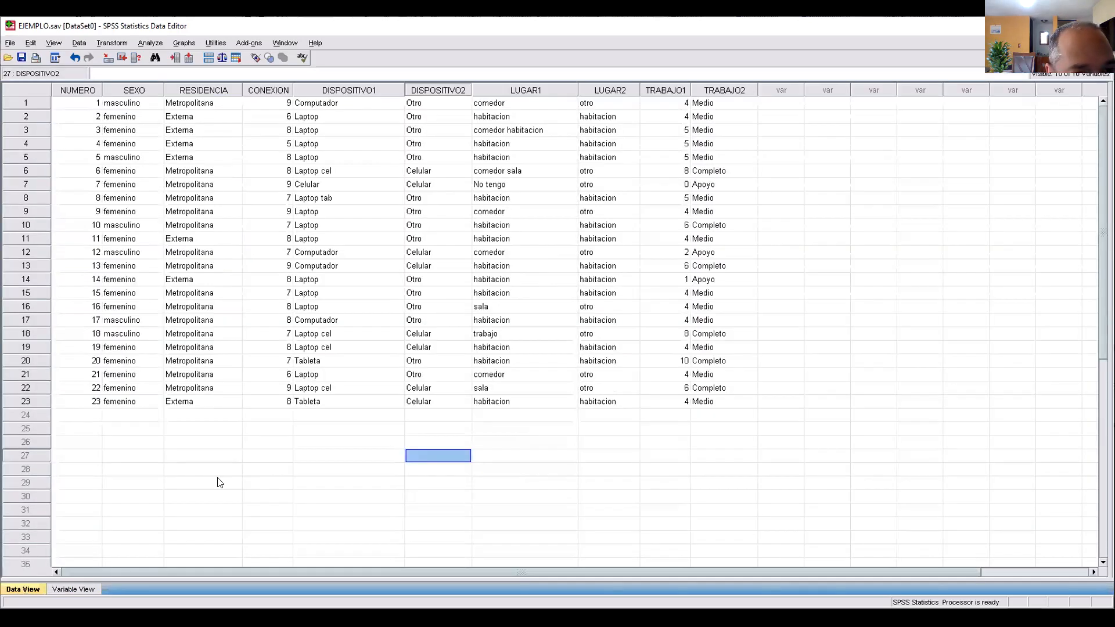
Step: Copy cells E2:E24 from the Excel questionnaire sheet and paste them over the DISPOSITIVO1 column in SPSS from row 1
click(380, 227)
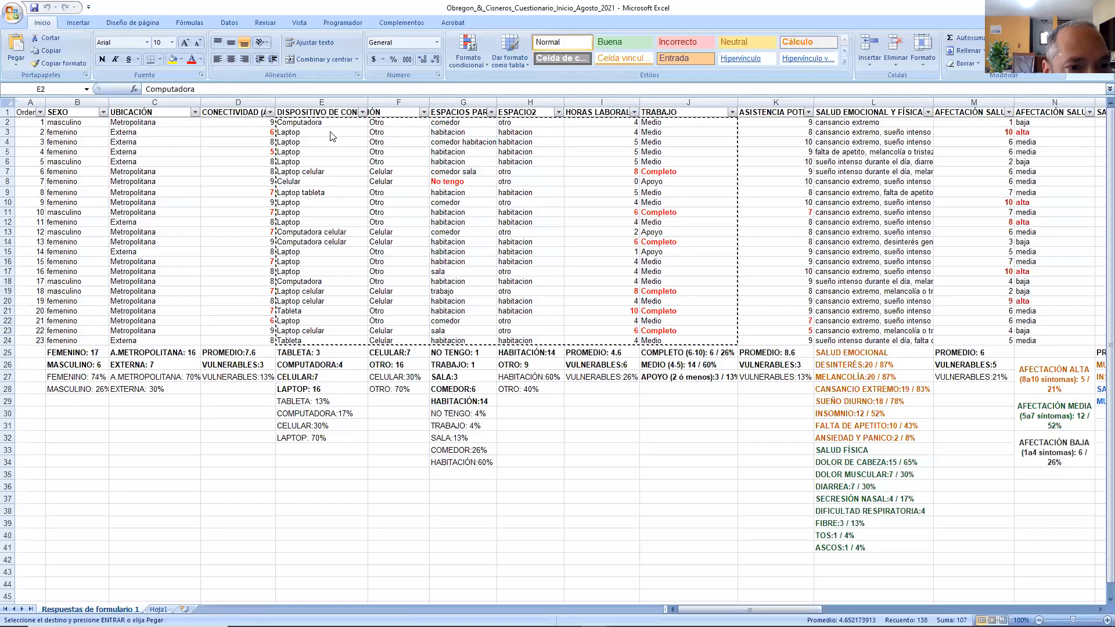
drag(317, 121, 316, 340)
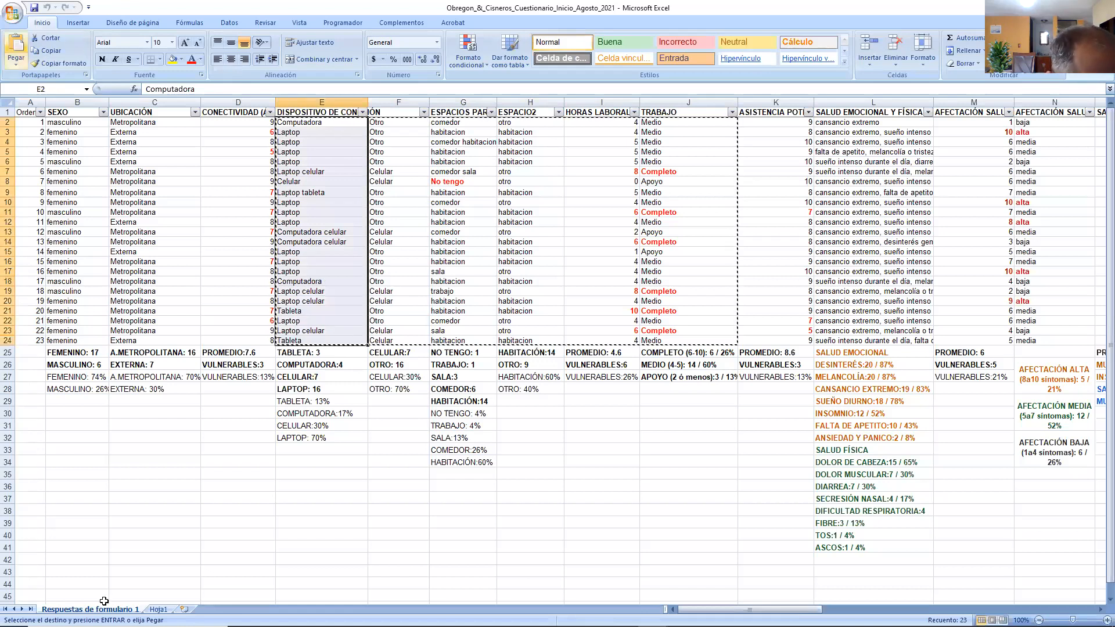
click(41, 50)
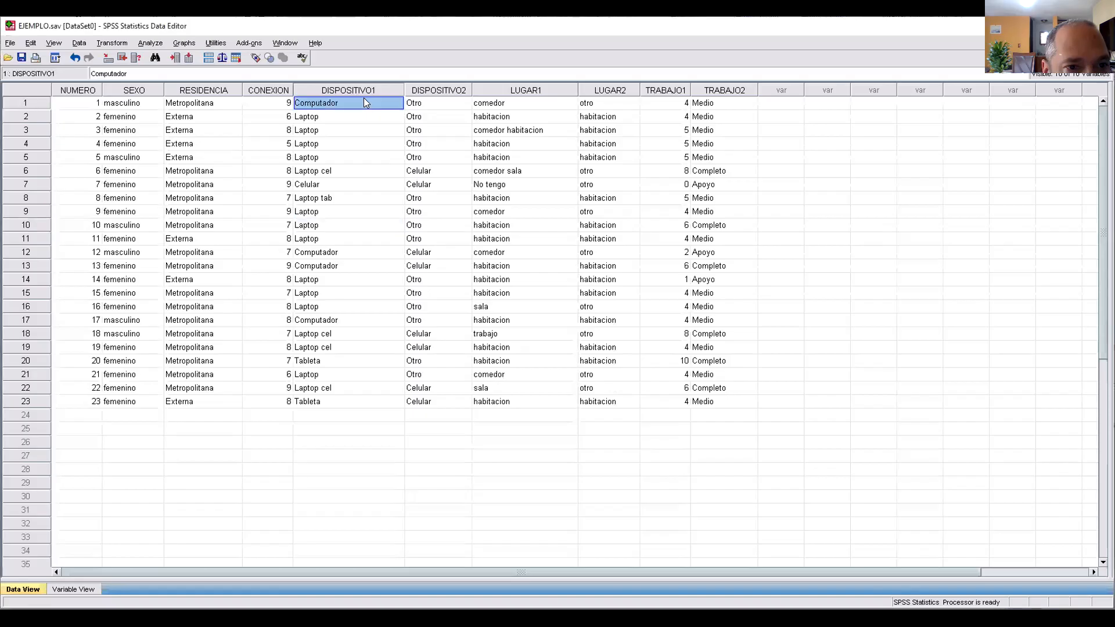
right_click(364, 97)
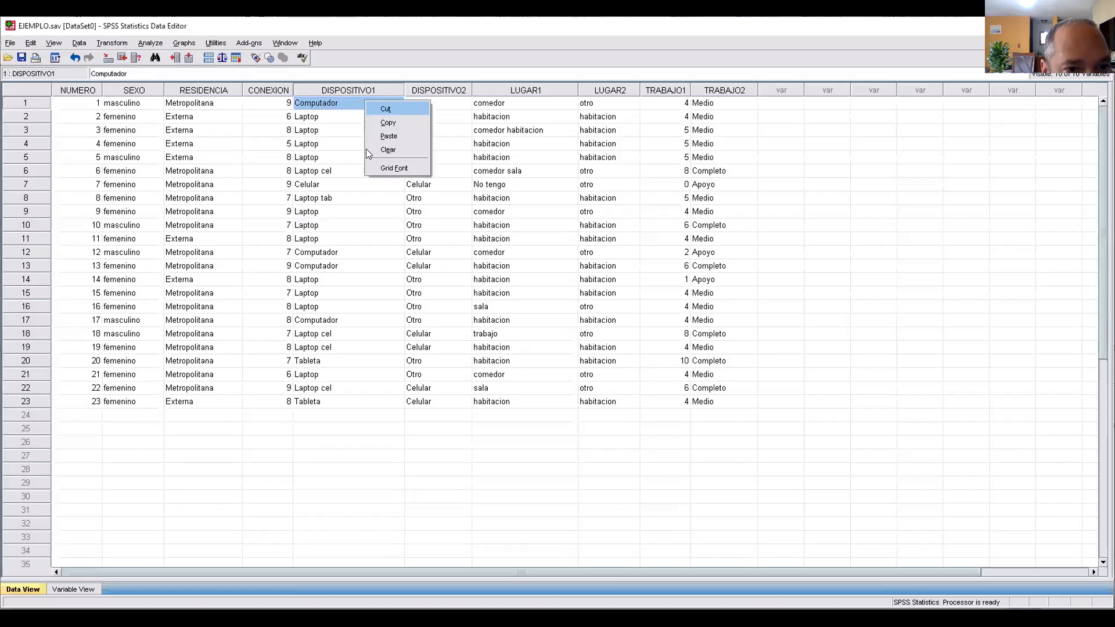
click(375, 135)
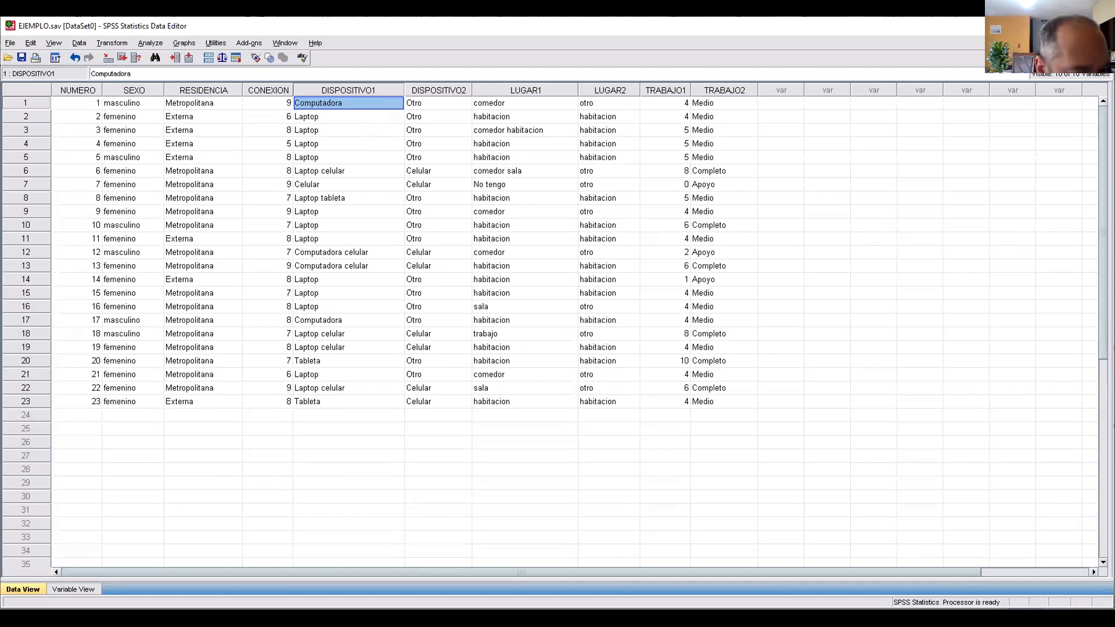
Step: Review the Width settings of all variables in the variable definitions, and return to the data grid
click(81, 589)
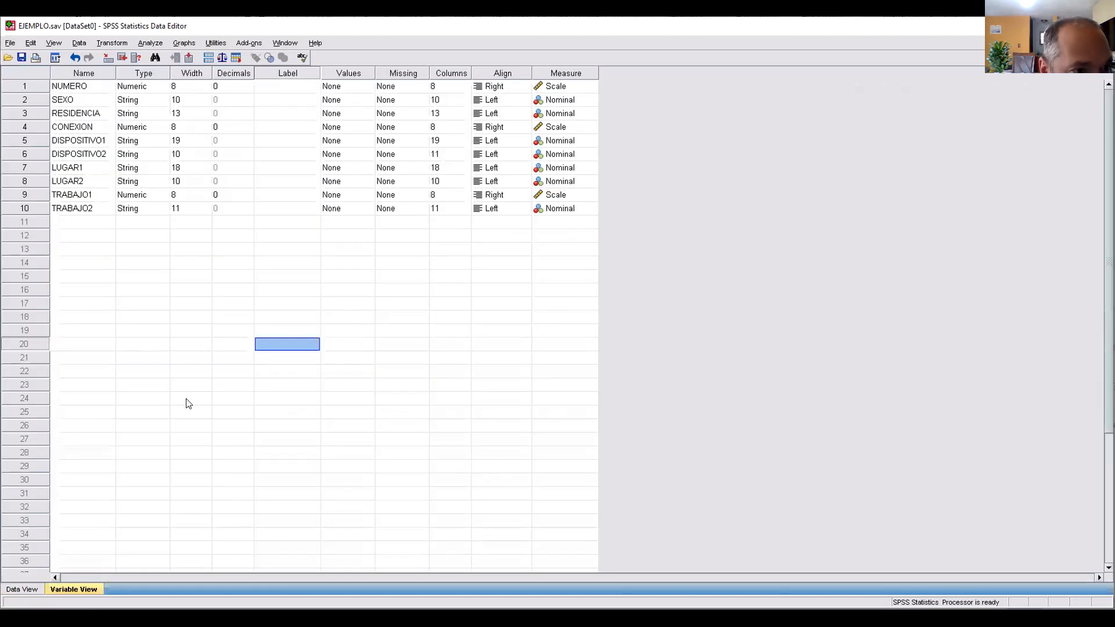
click(192, 73)
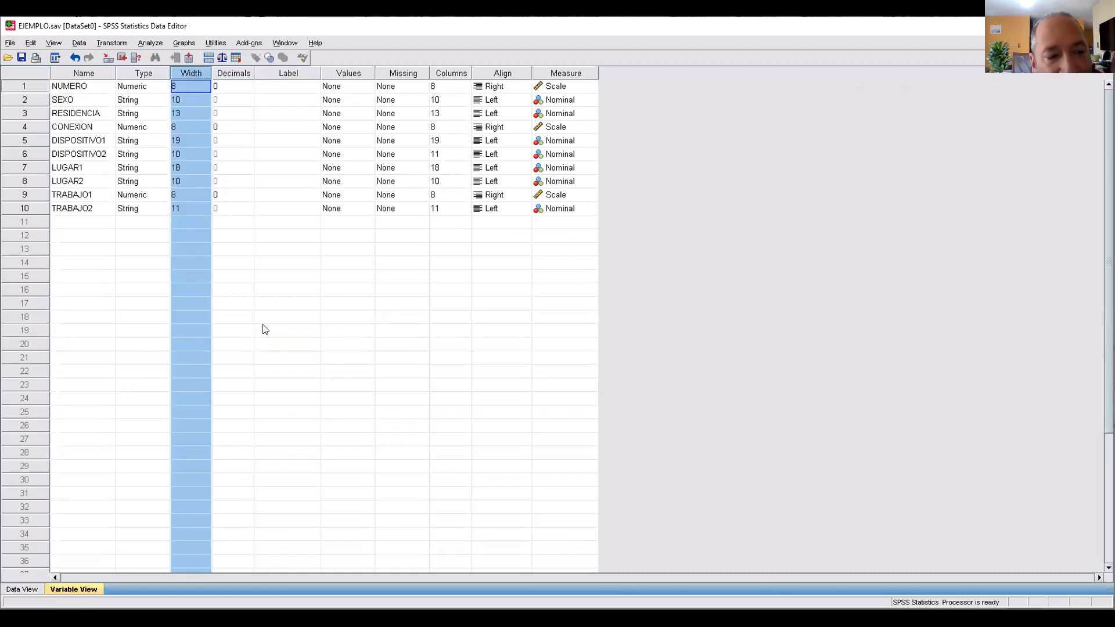
click(14, 590)
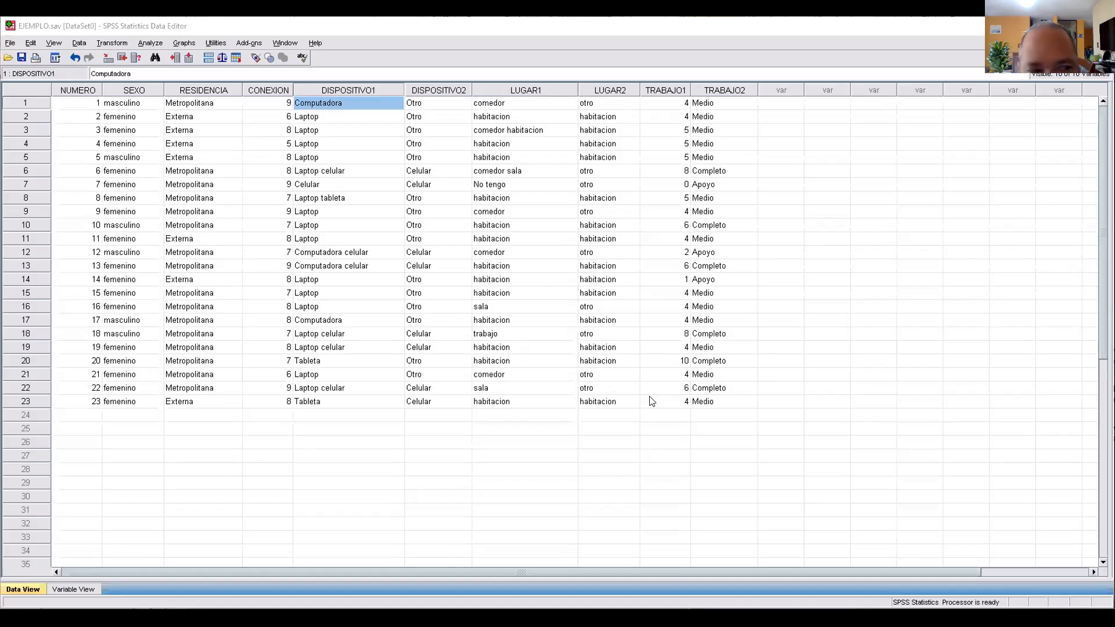
Step: Review the Measure and Align settings in the variable definitions, and examine the CONEXION and TRABAJO1 columns in the data grid
click(92, 585)
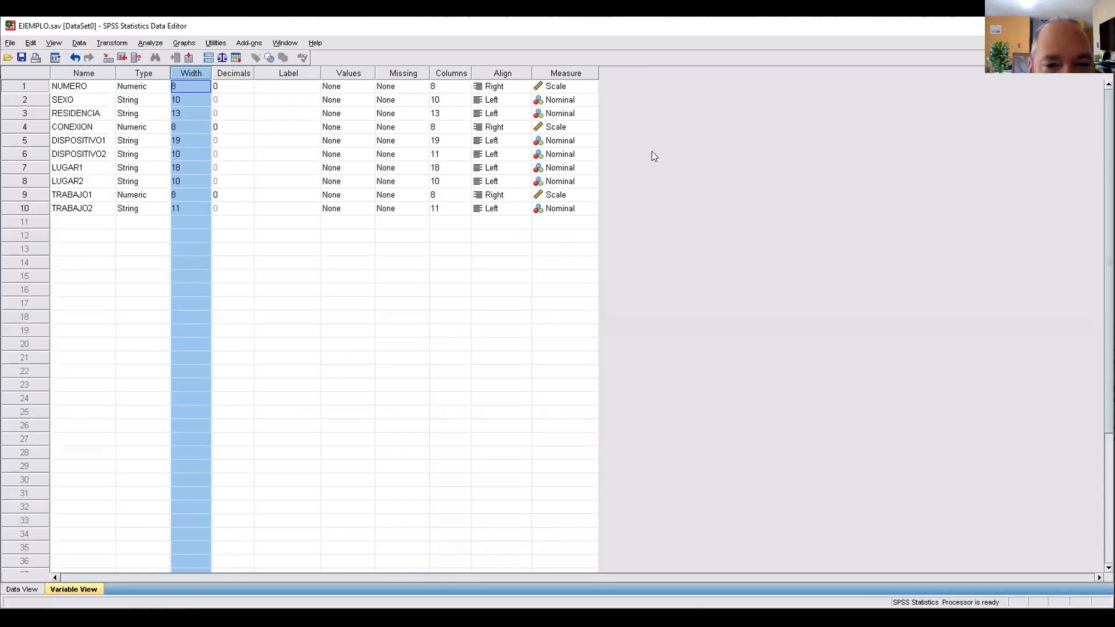
click(556, 223)
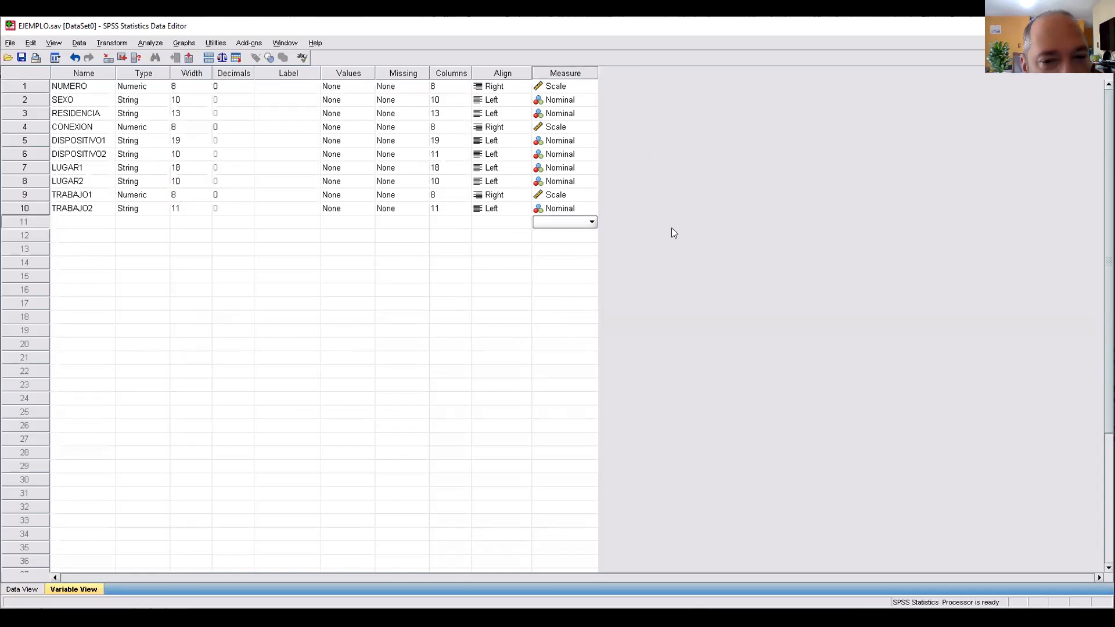
click(498, 230)
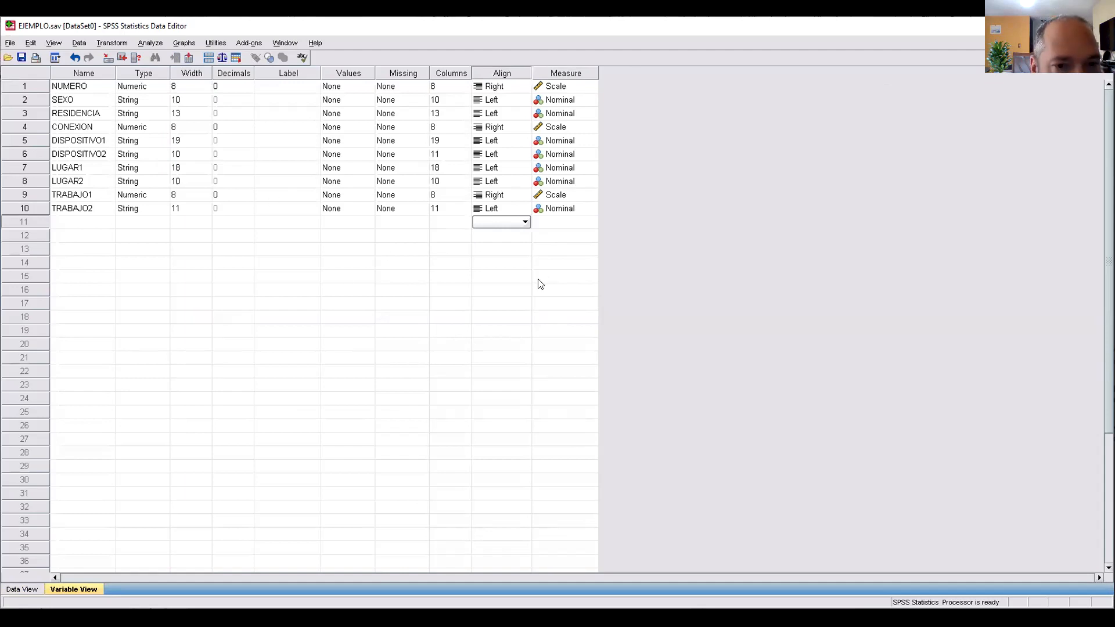
click(18, 589)
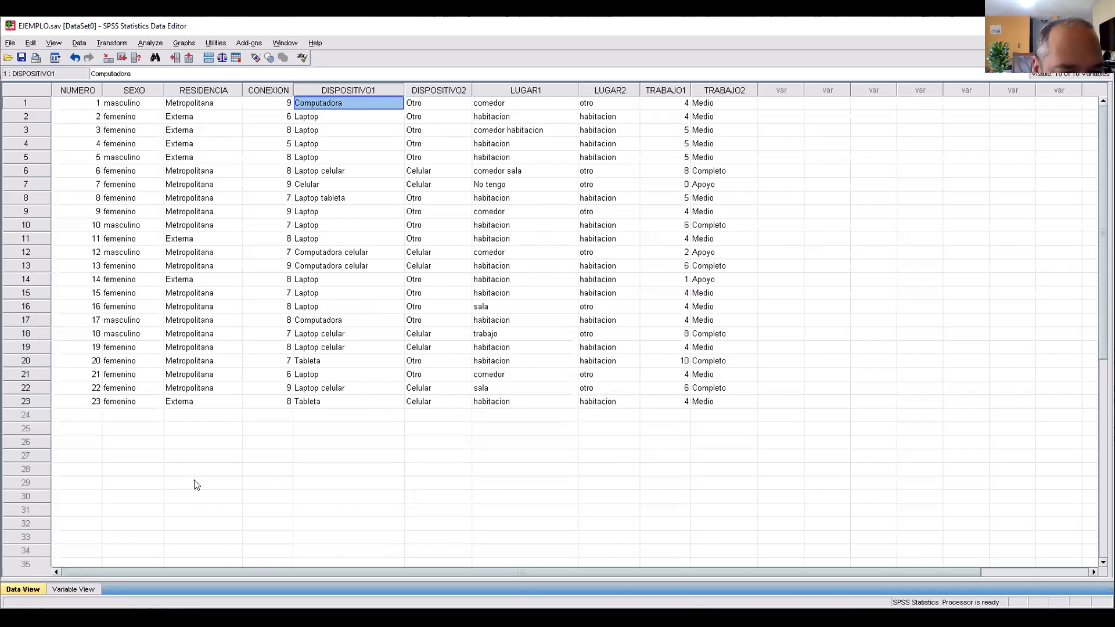
click(291, 460)
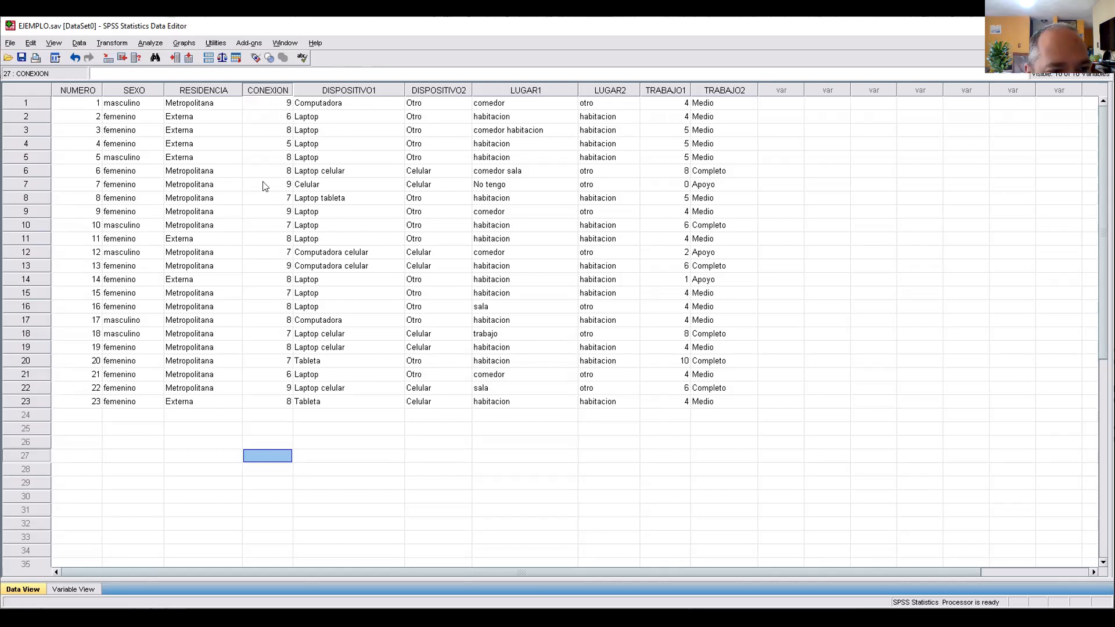
click(389, 468)
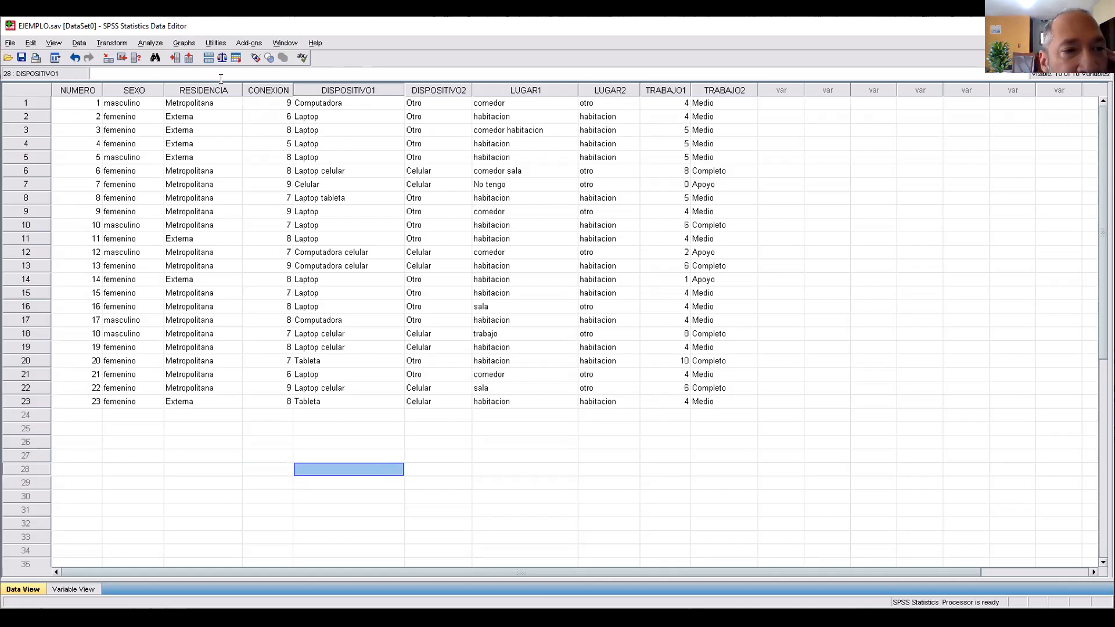
click(266, 88)
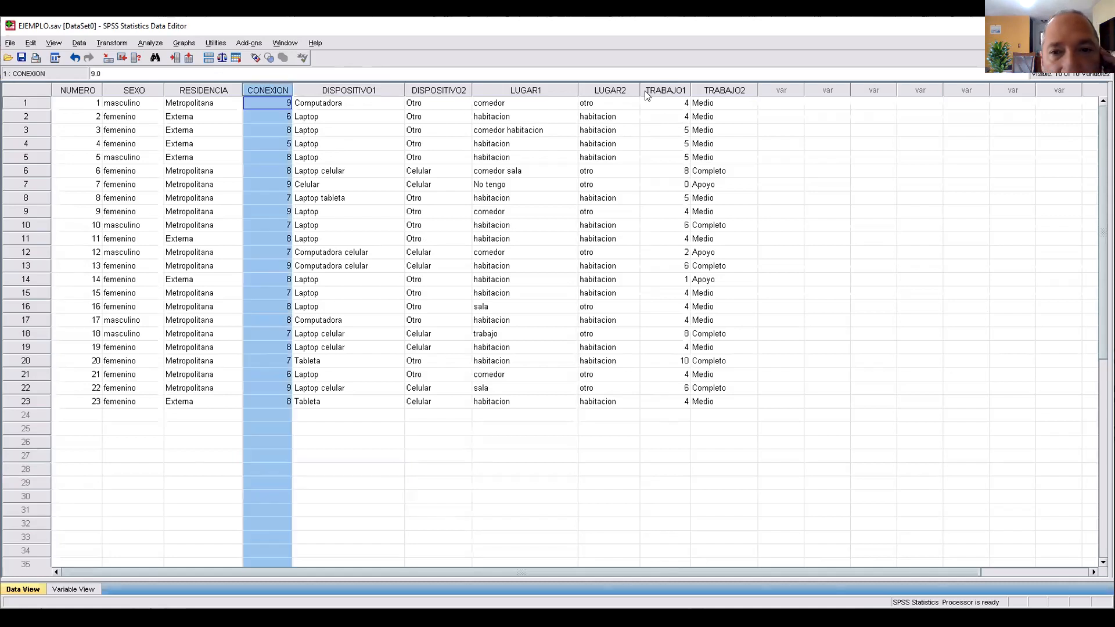
click(646, 90)
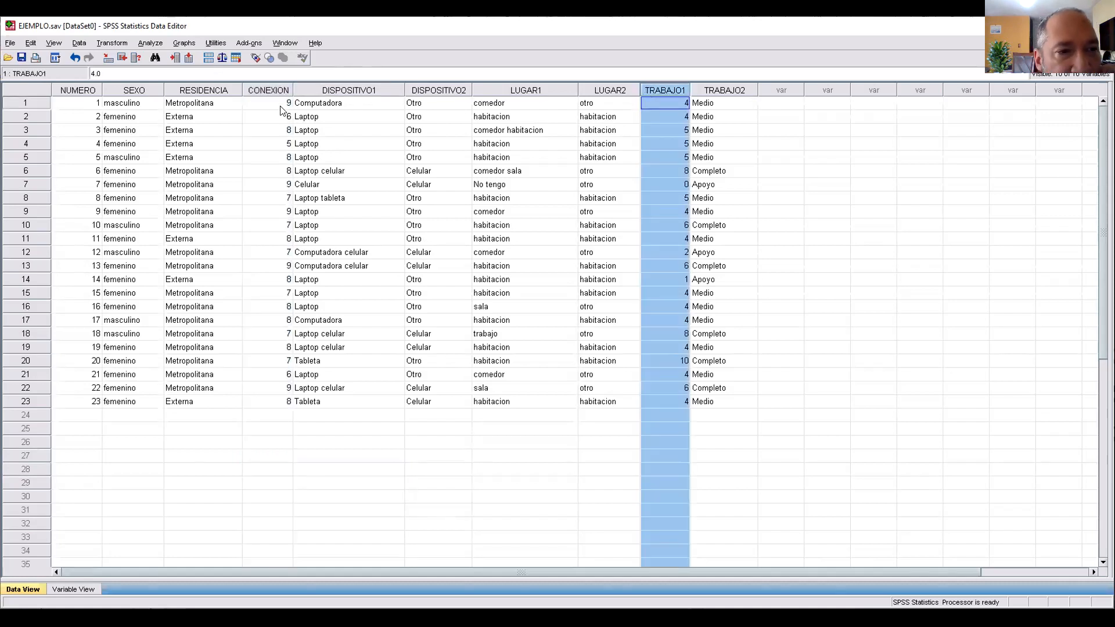
click(273, 91)
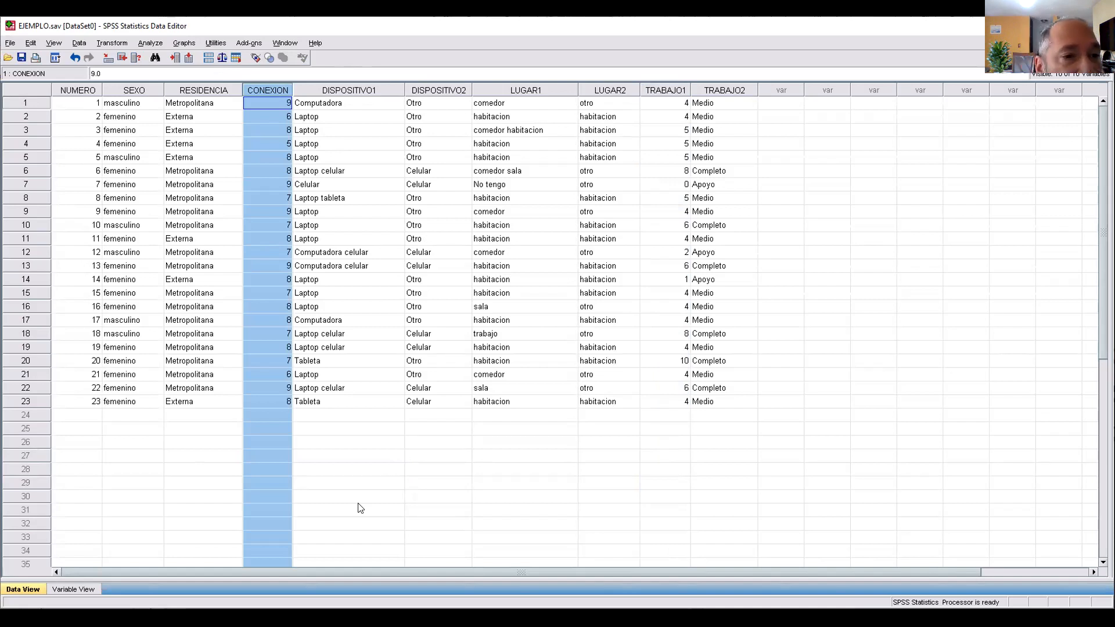
click(356, 458)
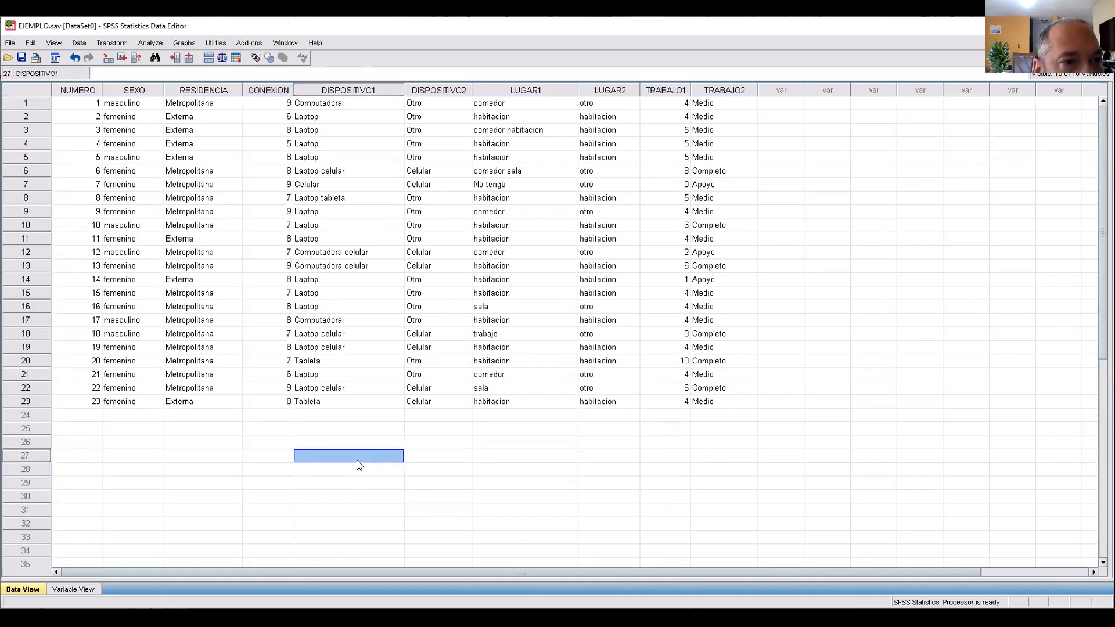
Step: Create a population pyramid showing the distribution over CONEXION, split by SEXO, with counts computed from the data
click(192, 42)
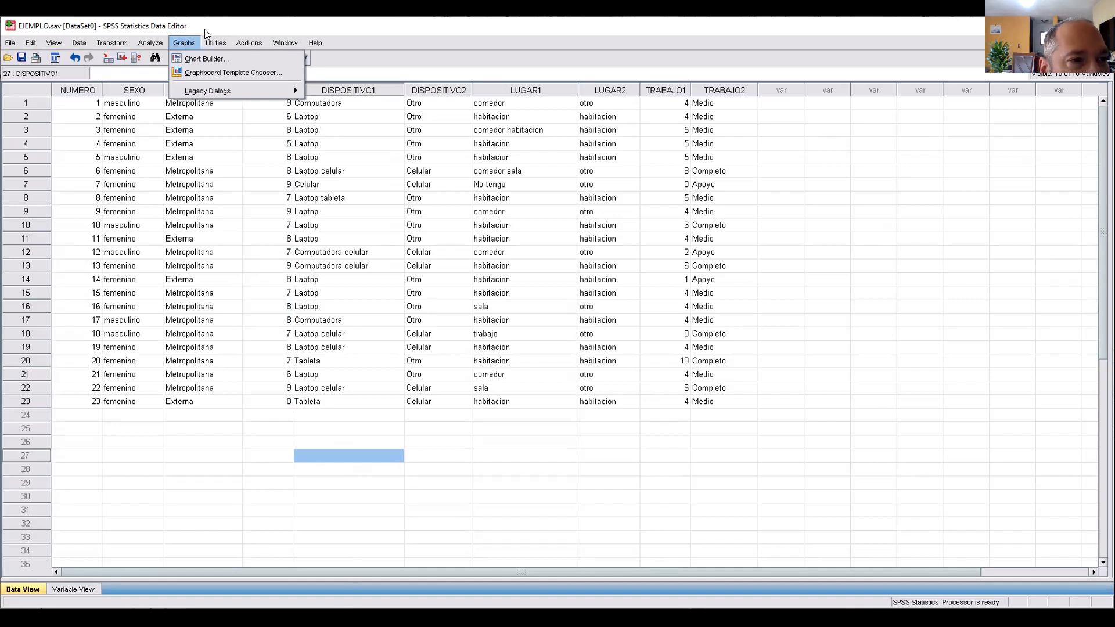
mouse_move(196, 93)
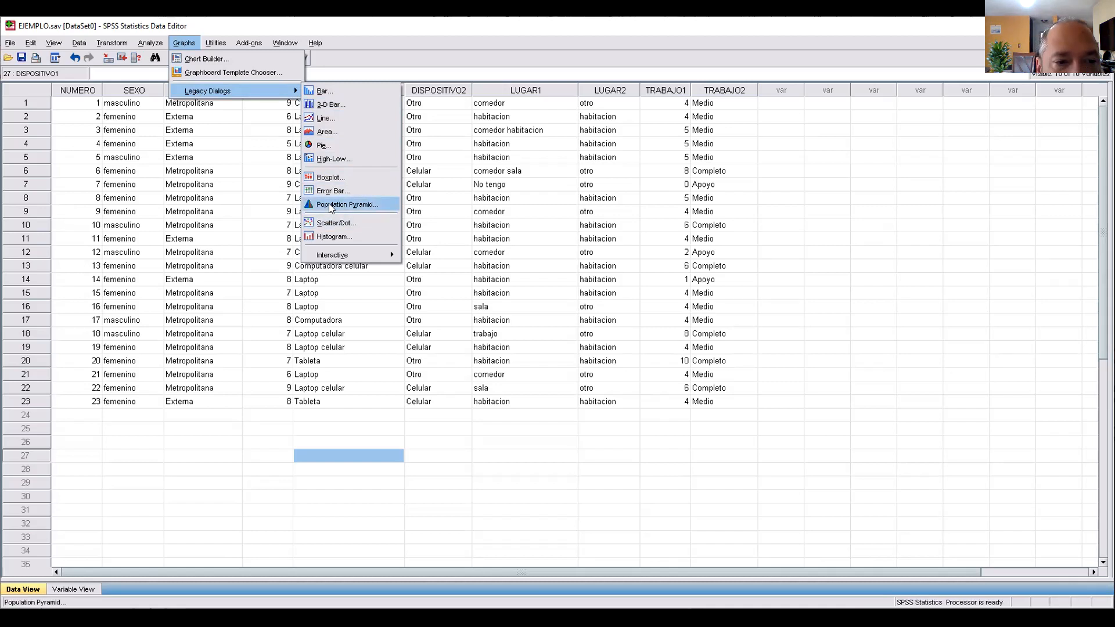
click(331, 208)
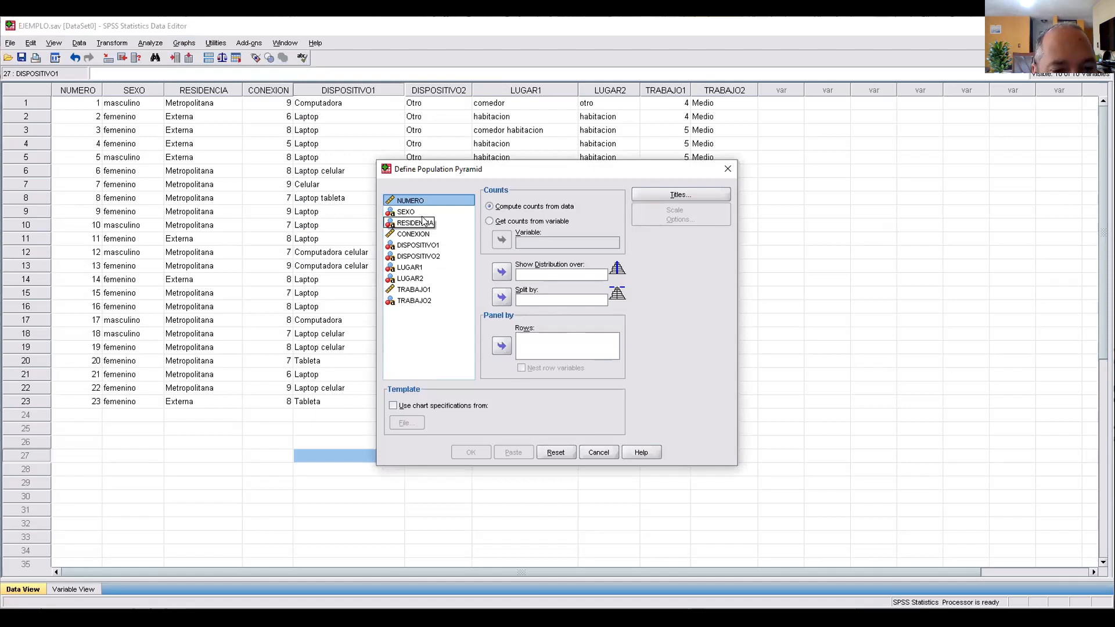
click(405, 202)
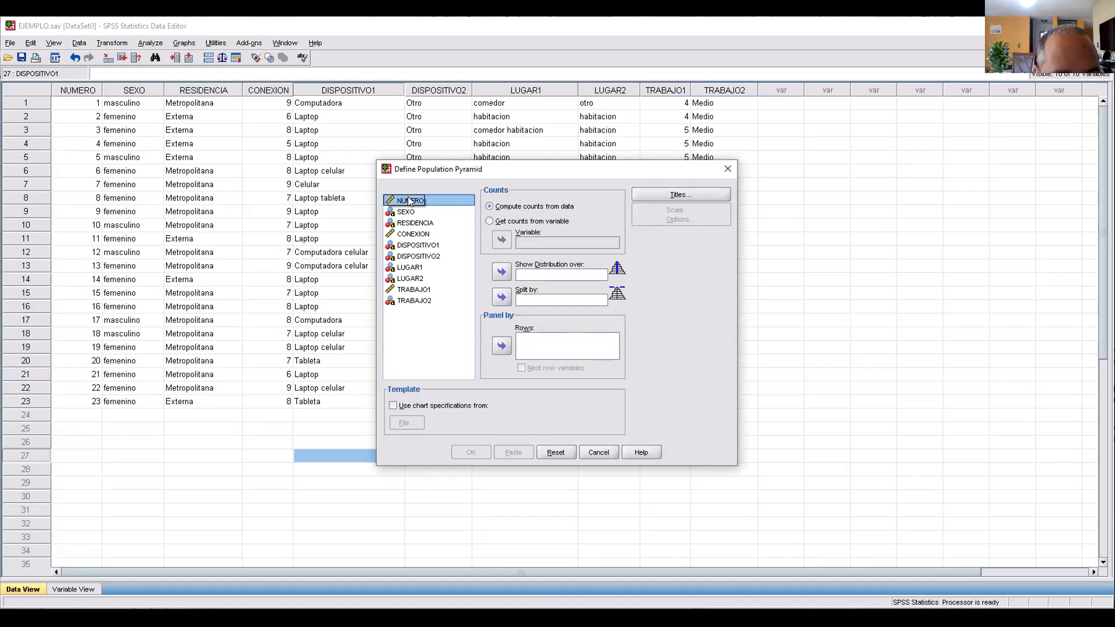
click(411, 234)
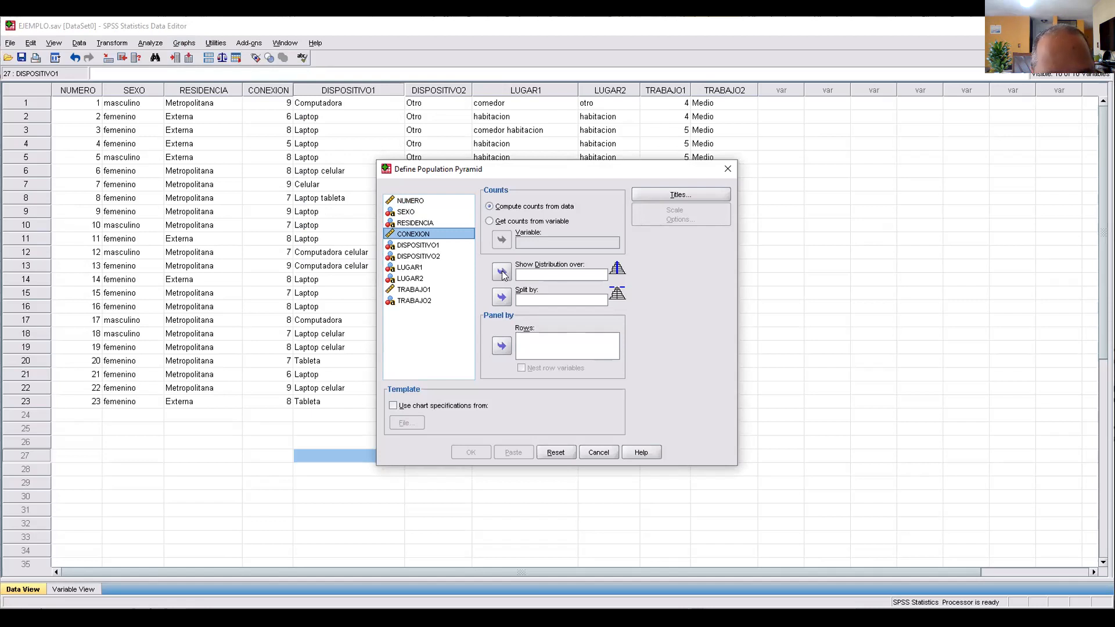
click(502, 271)
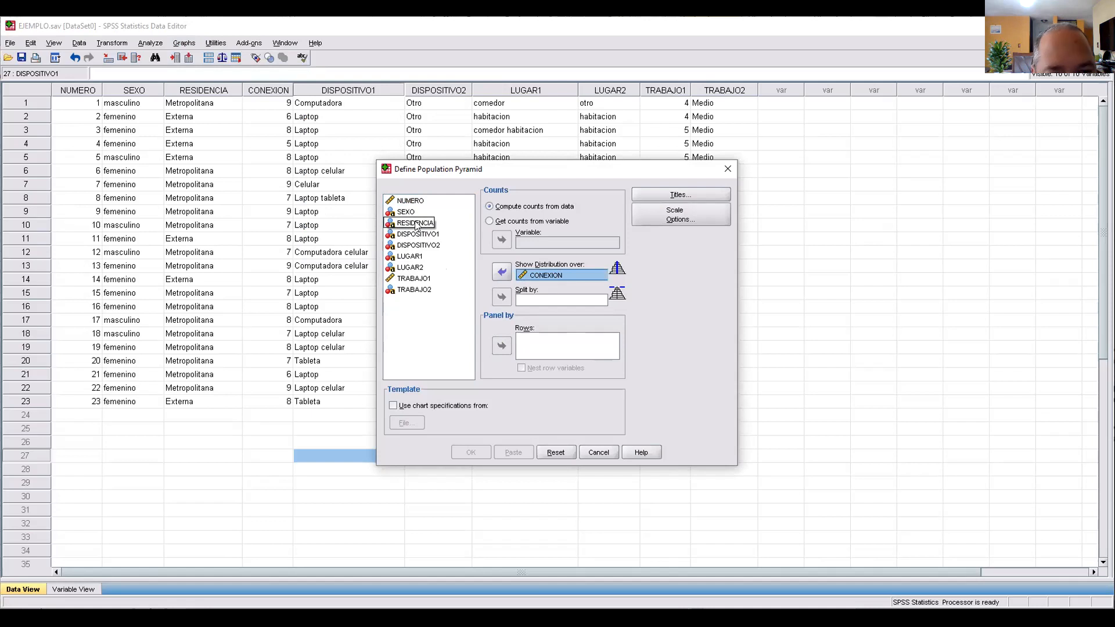
click(407, 213)
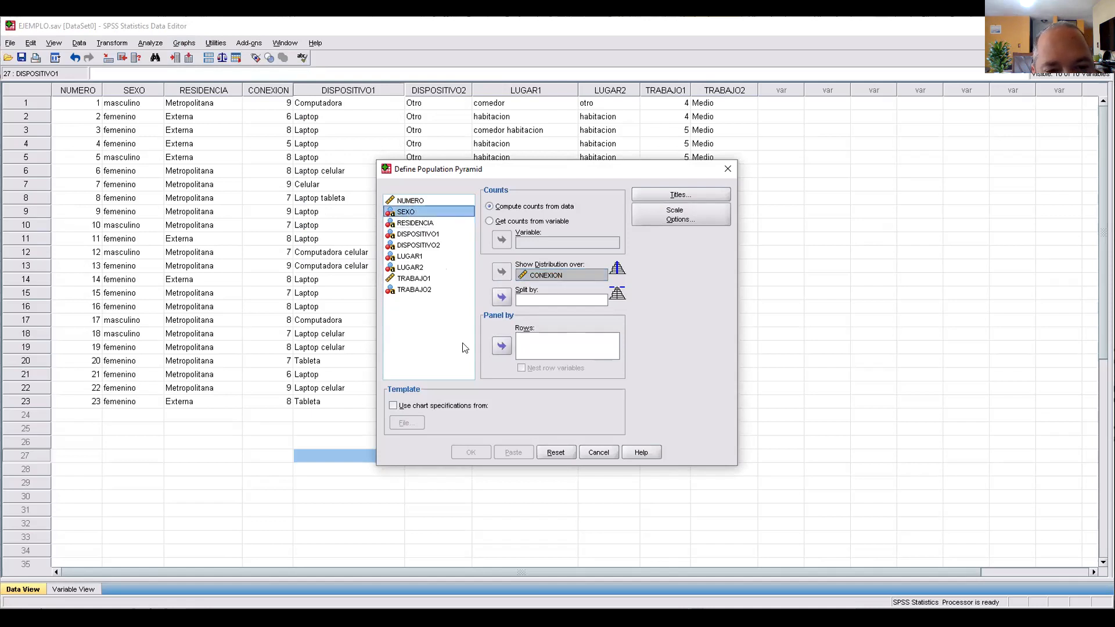
click(502, 297)
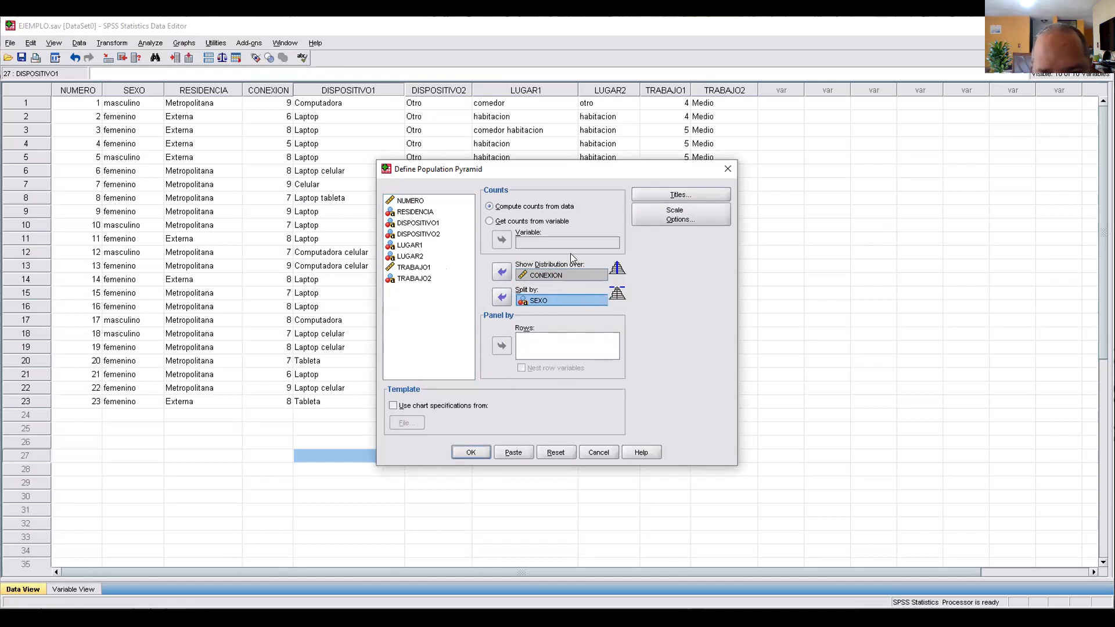
click(463, 450)
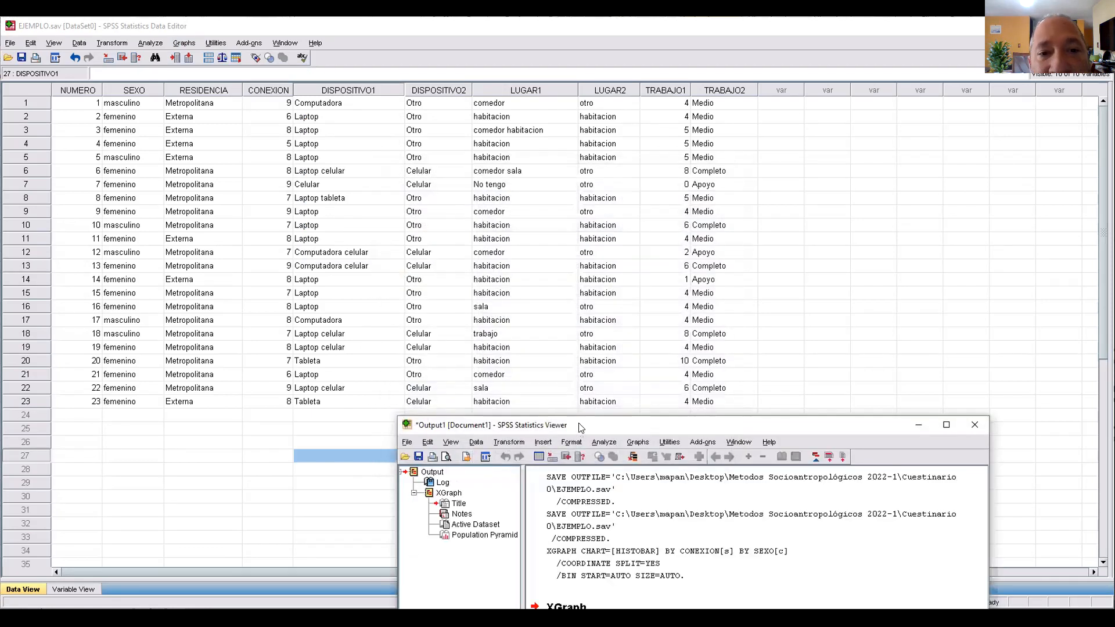
Step: Bring the population pyramid fully into view, open it in the Chart Editor, and add data labels showing the Count on its bars
drag(579, 424, 442, 27)
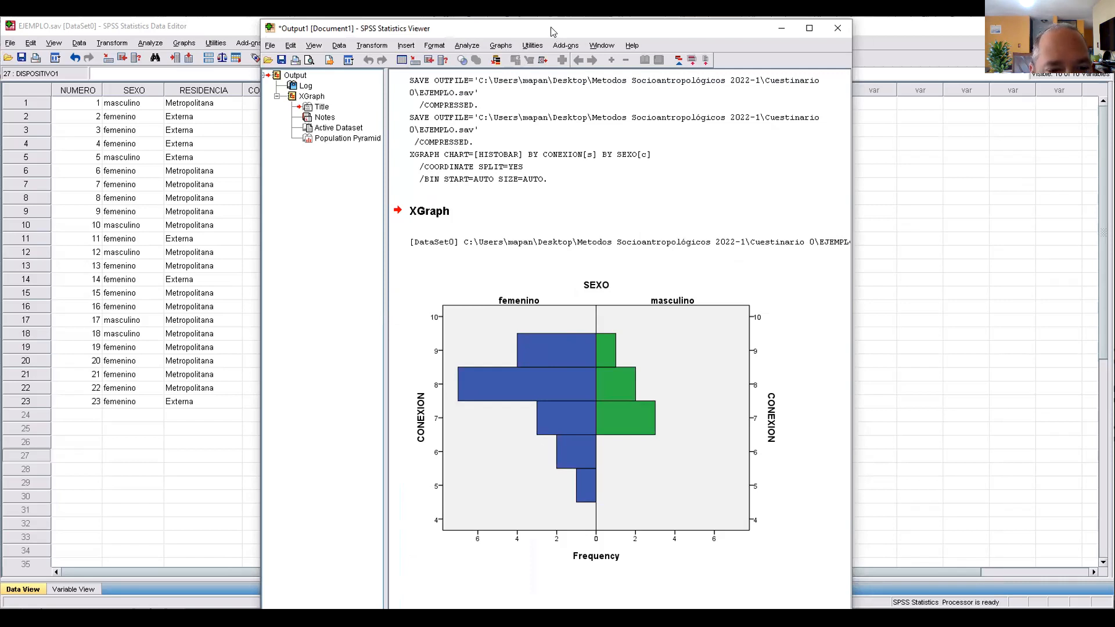
drag(552, 32, 377, 17)
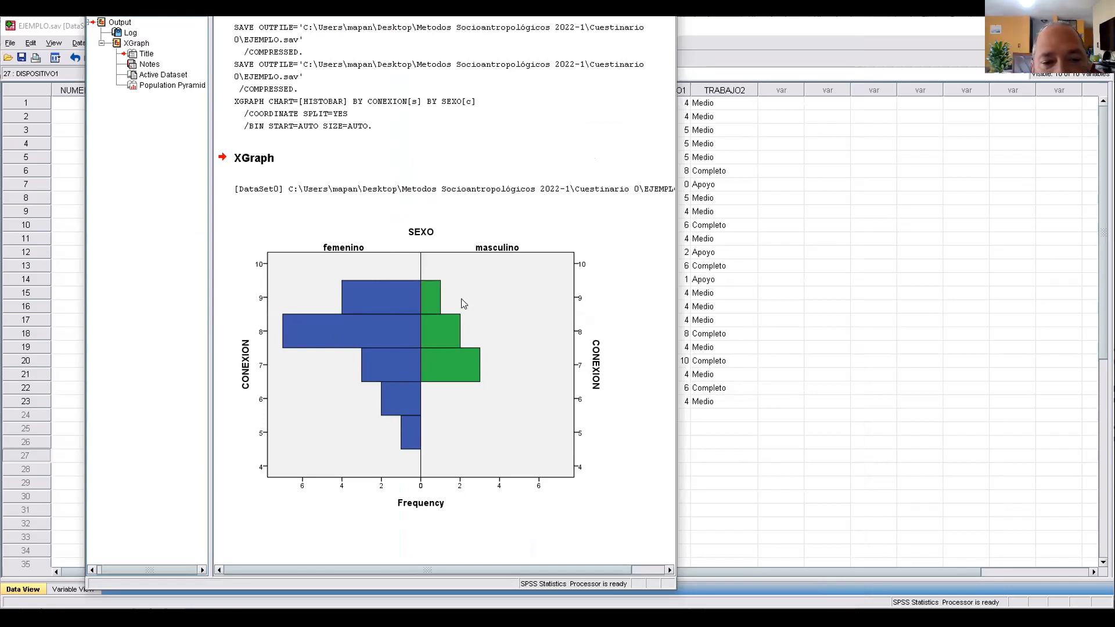
click(517, 291)
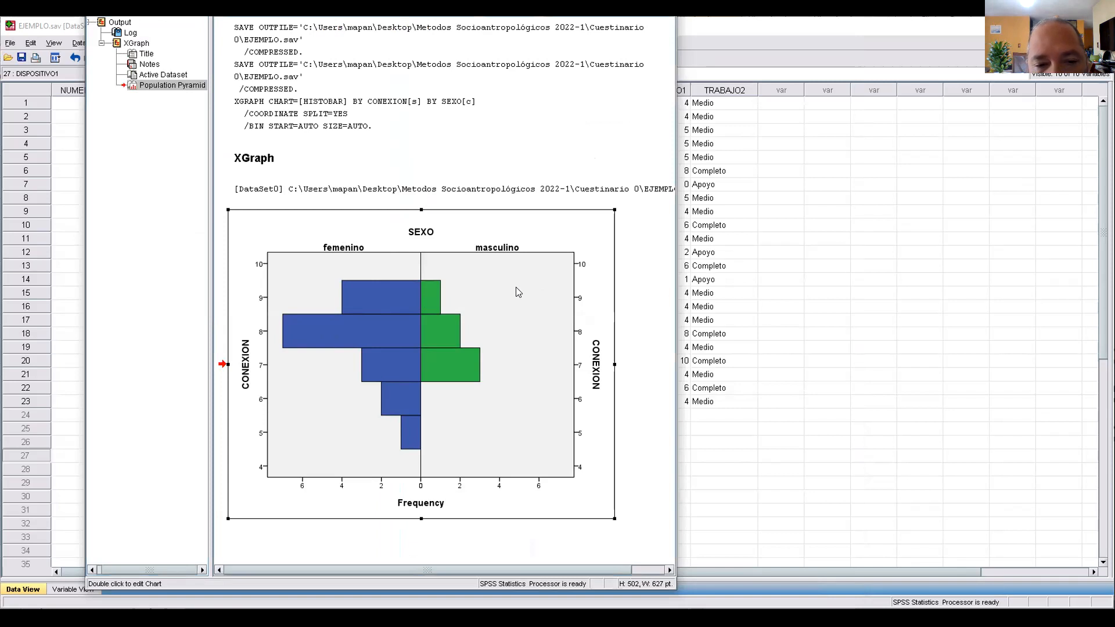
double_click(518, 291)
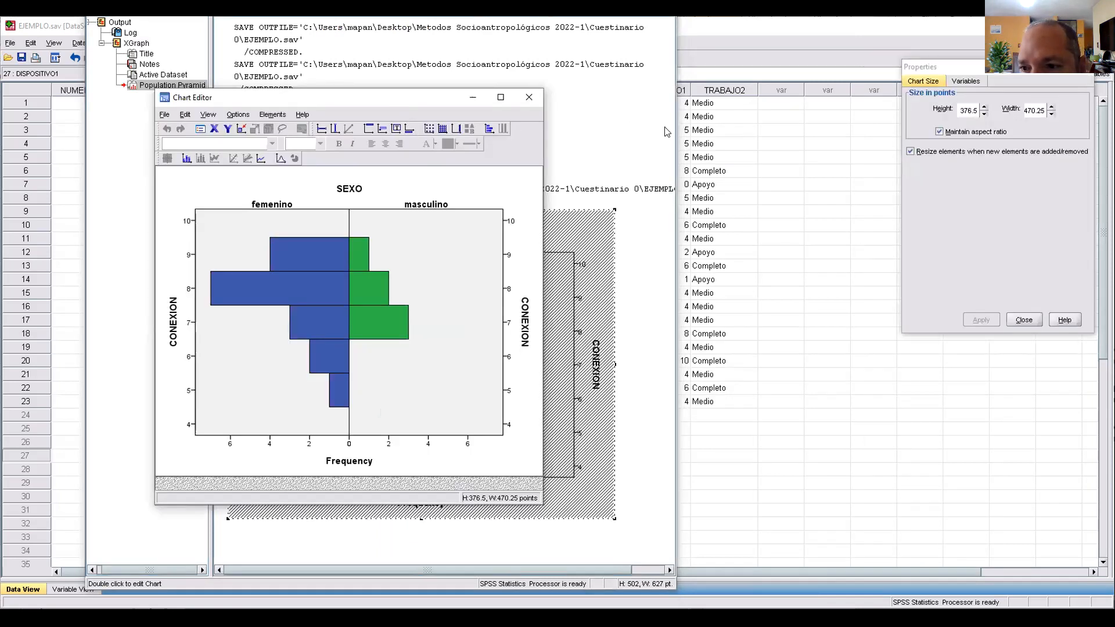
drag(336, 97, 671, 65)
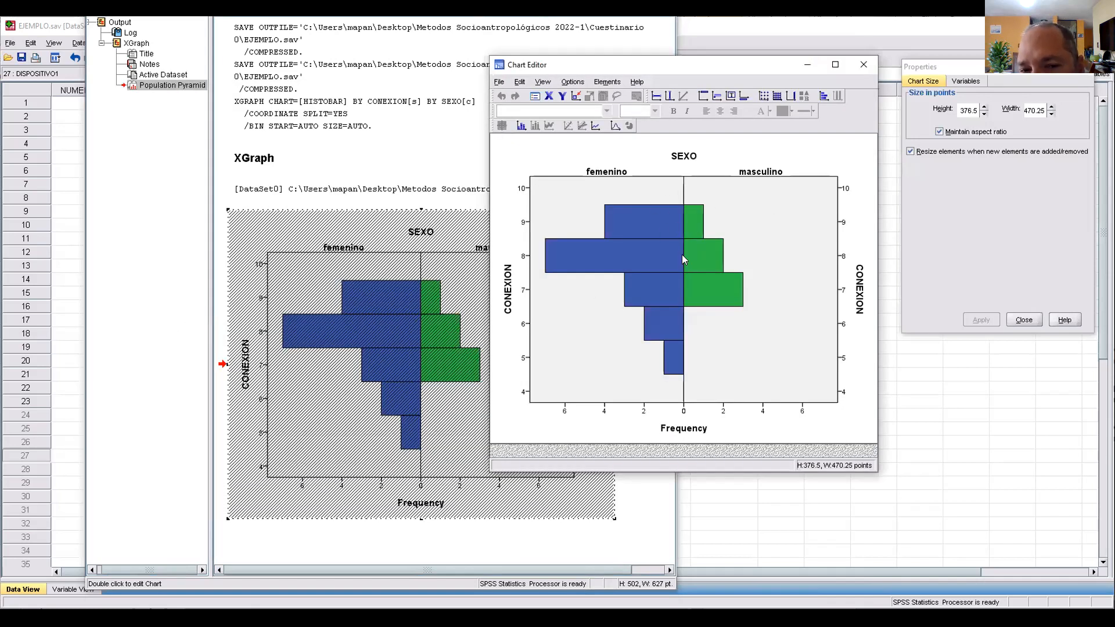
click(521, 123)
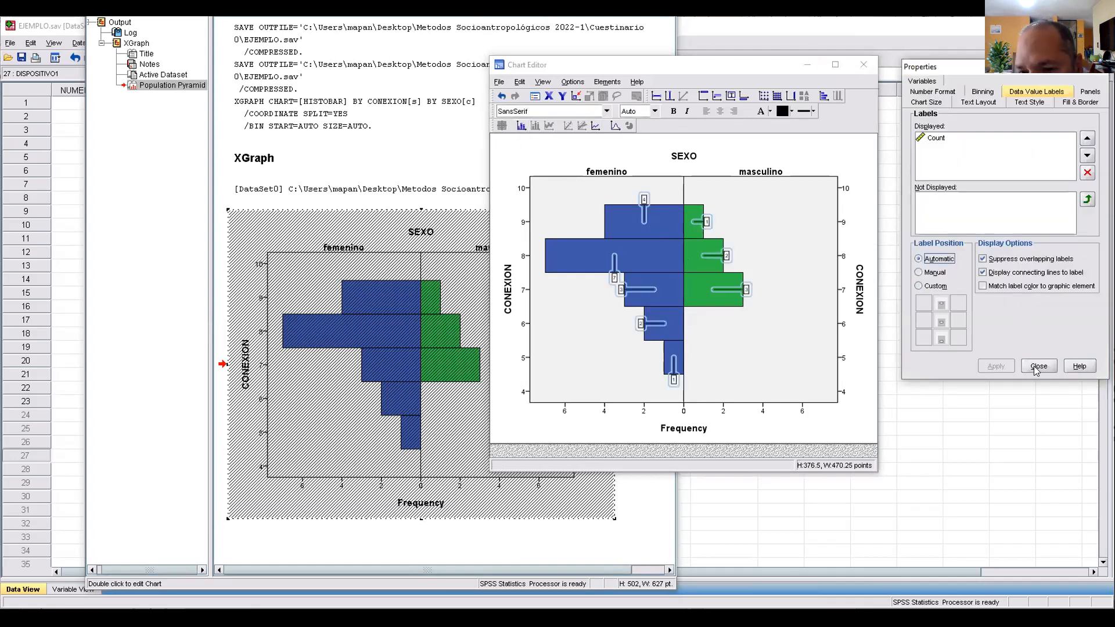
click(1039, 366)
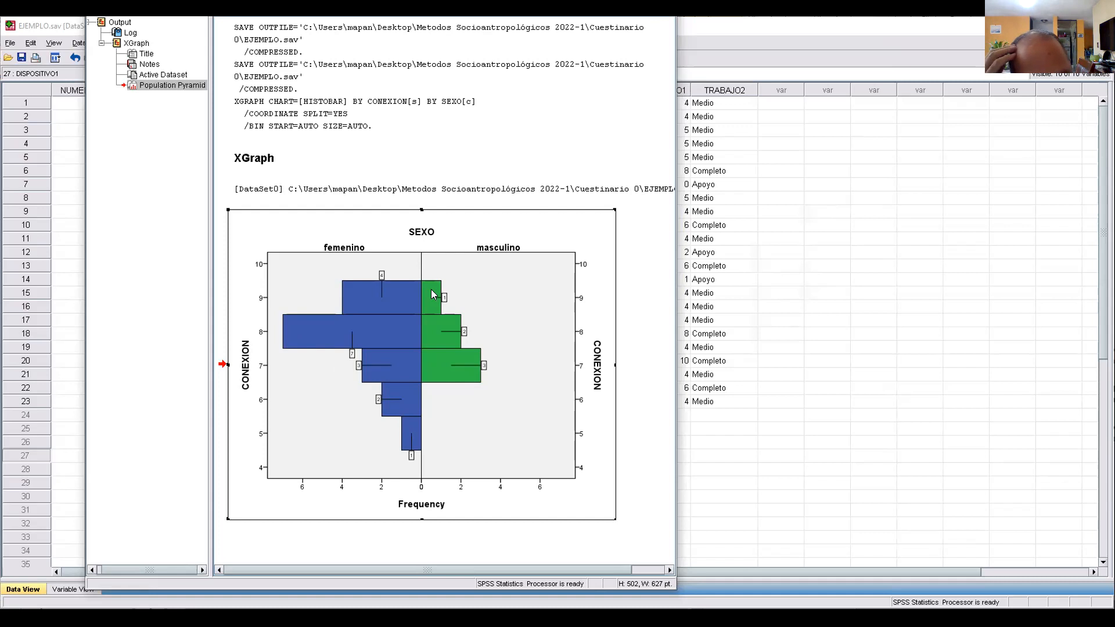
click(632, 267)
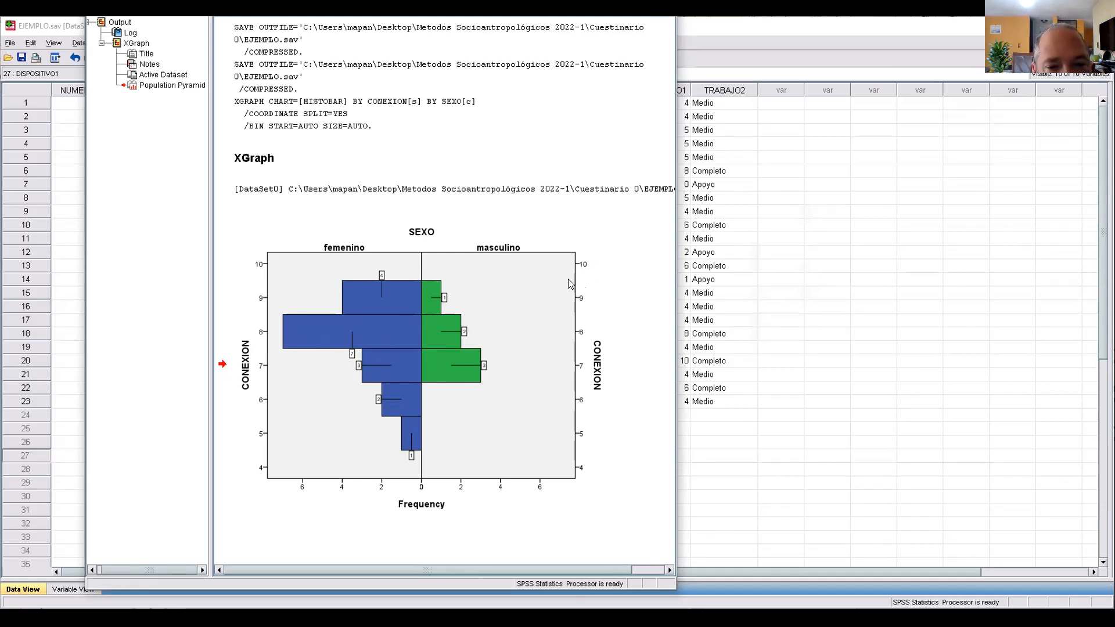
Step: Copy the labelled population pyramid from the SPSS output, switch to PowerPoint, and paste it onto the blank title slide
right_click(503, 315)
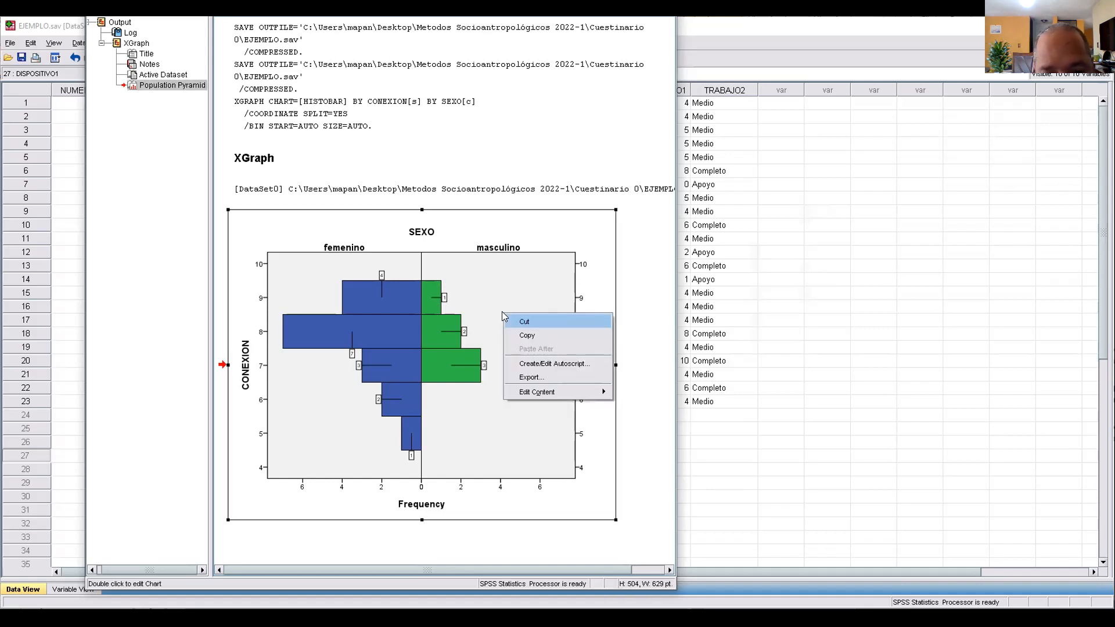
click(526, 335)
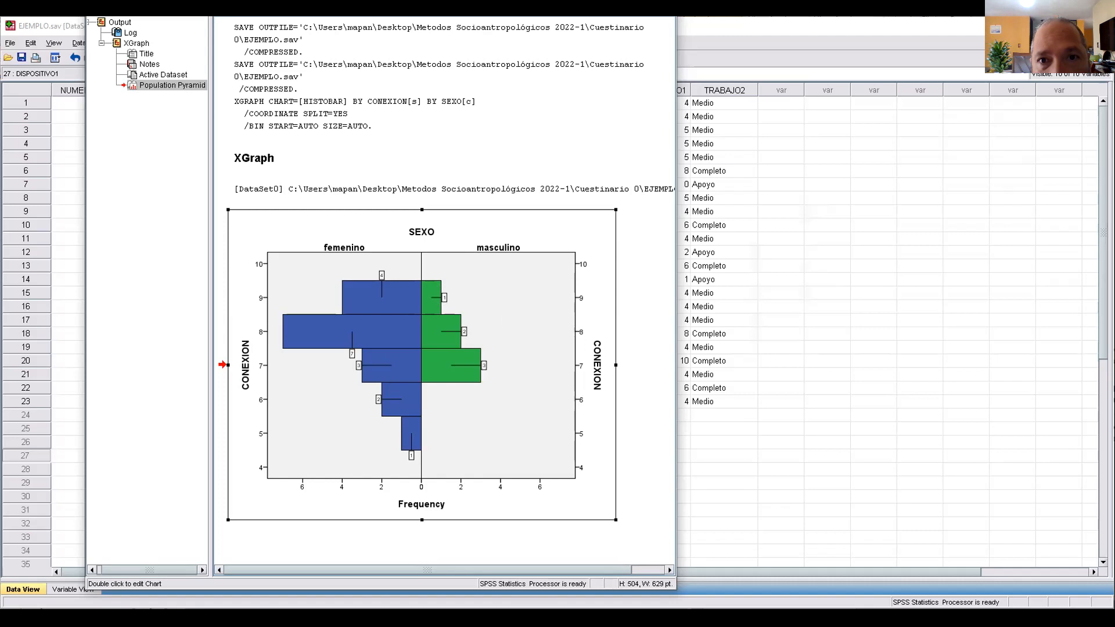
key(alt+Tab)
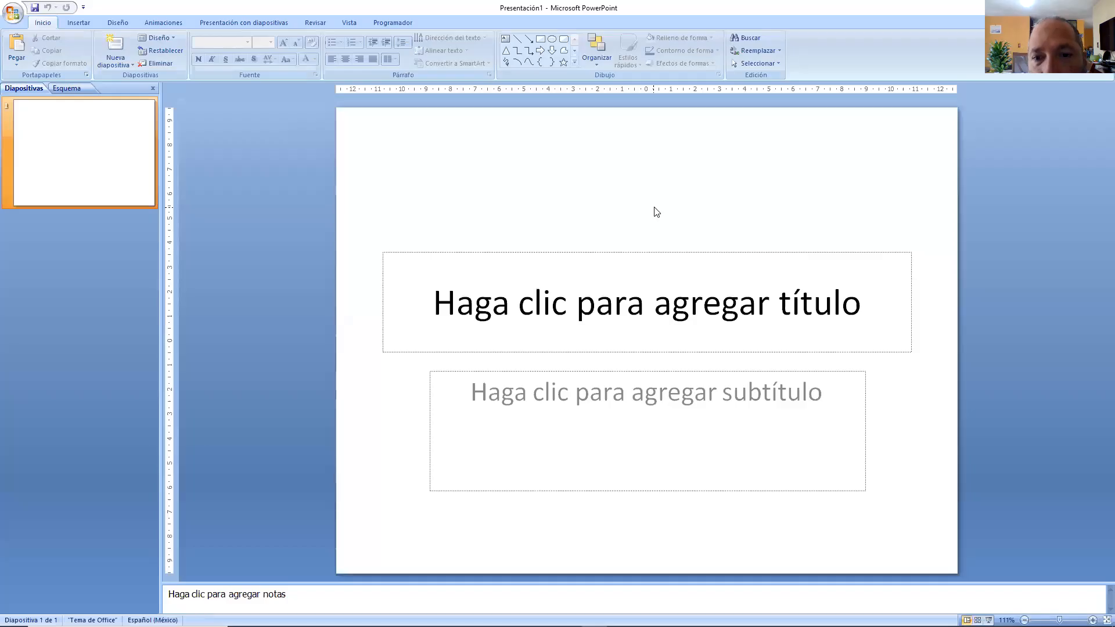
click(16, 51)
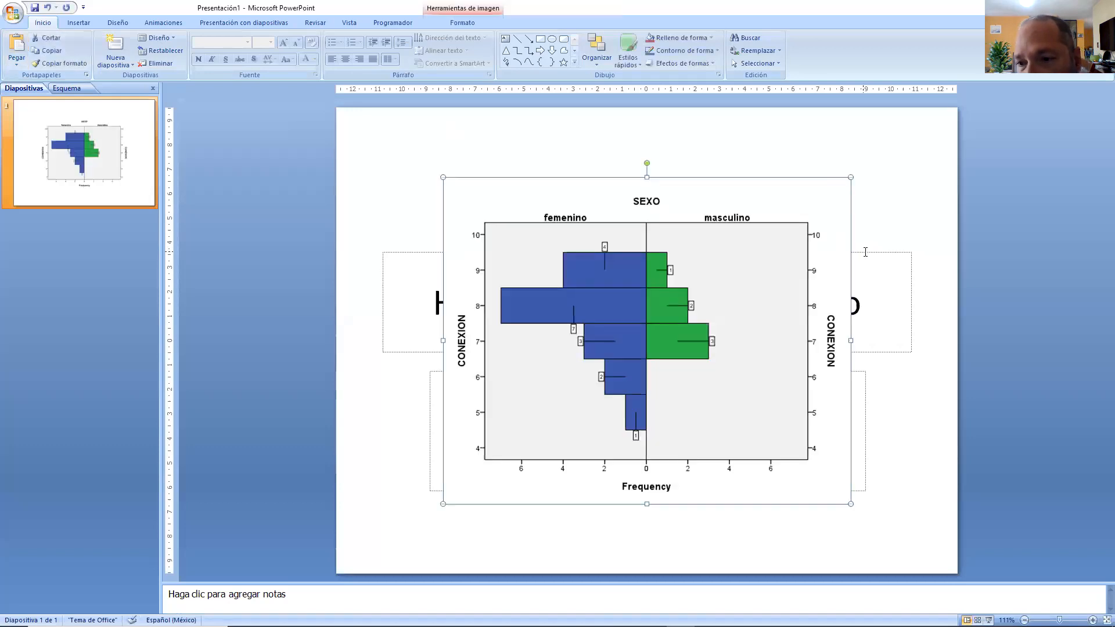
Step: Delete the empty title and subtitle placeholders behind the pasted chart on the slide
click(864, 254)
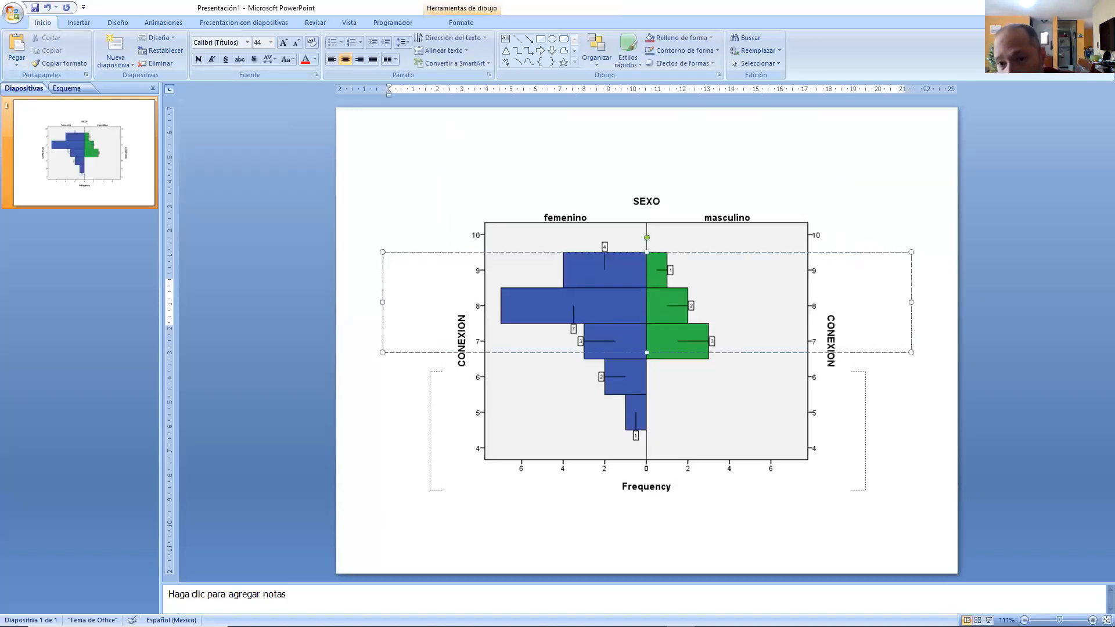
click(860, 253)
key(Delete)
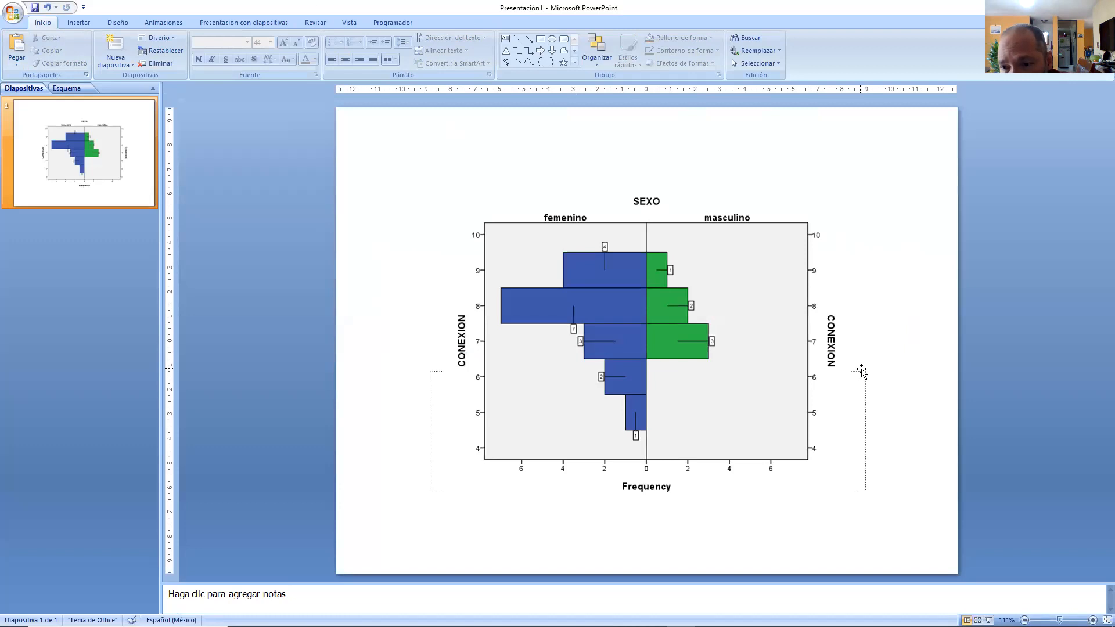
click(860, 372)
key(Delete)
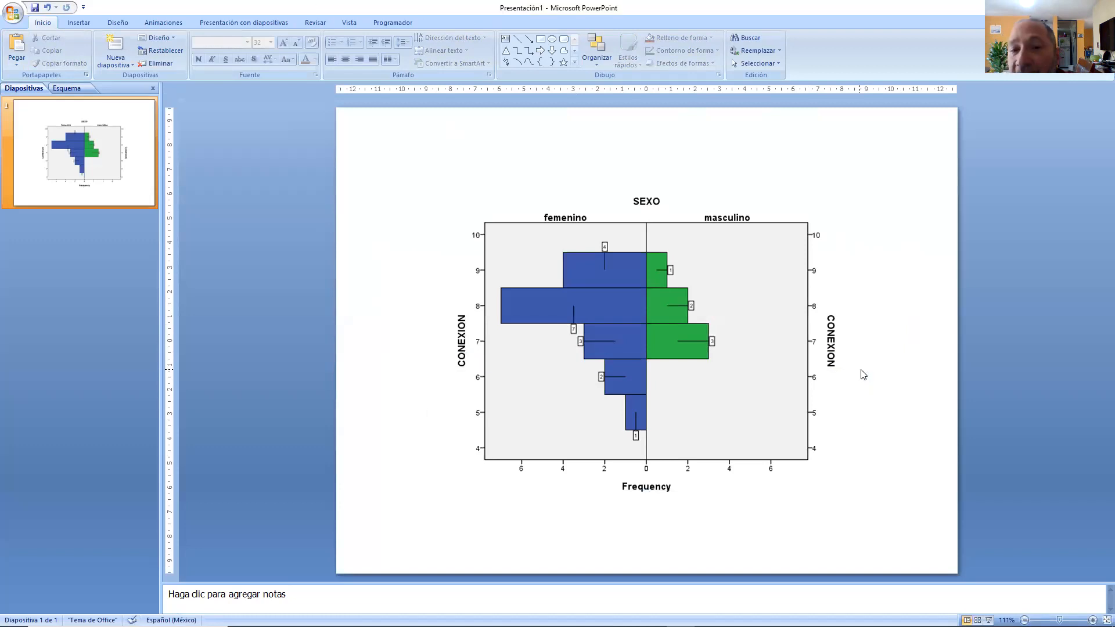
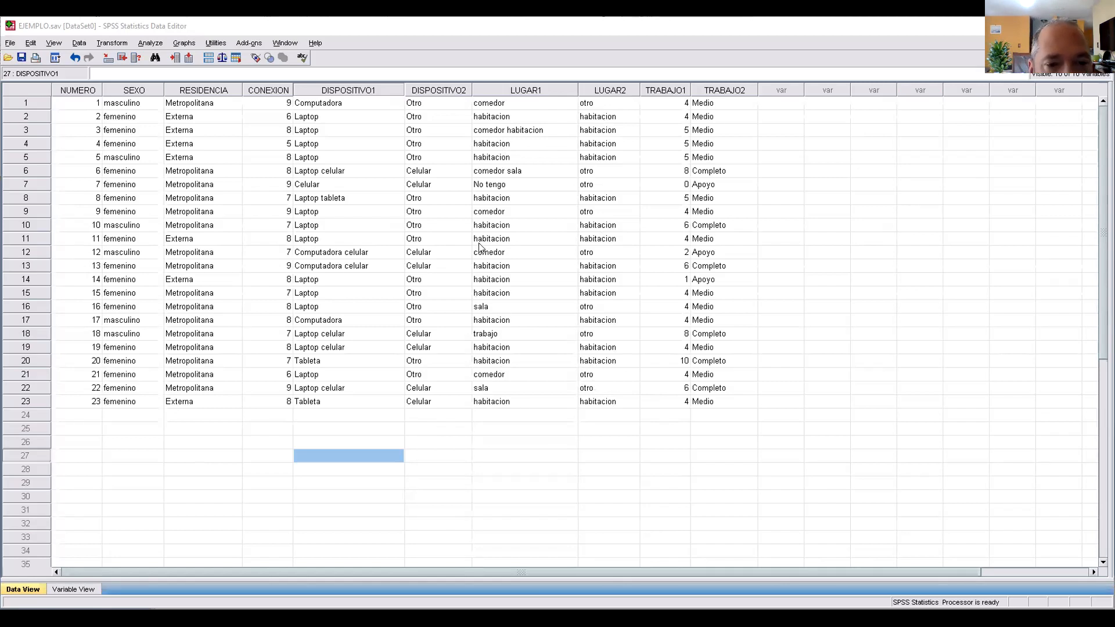
Step: Create a simple boxplot of CONEXION using summaries for groups of cases, with SEXO on the category axis
click(185, 43)
mouse_move(244, 90)
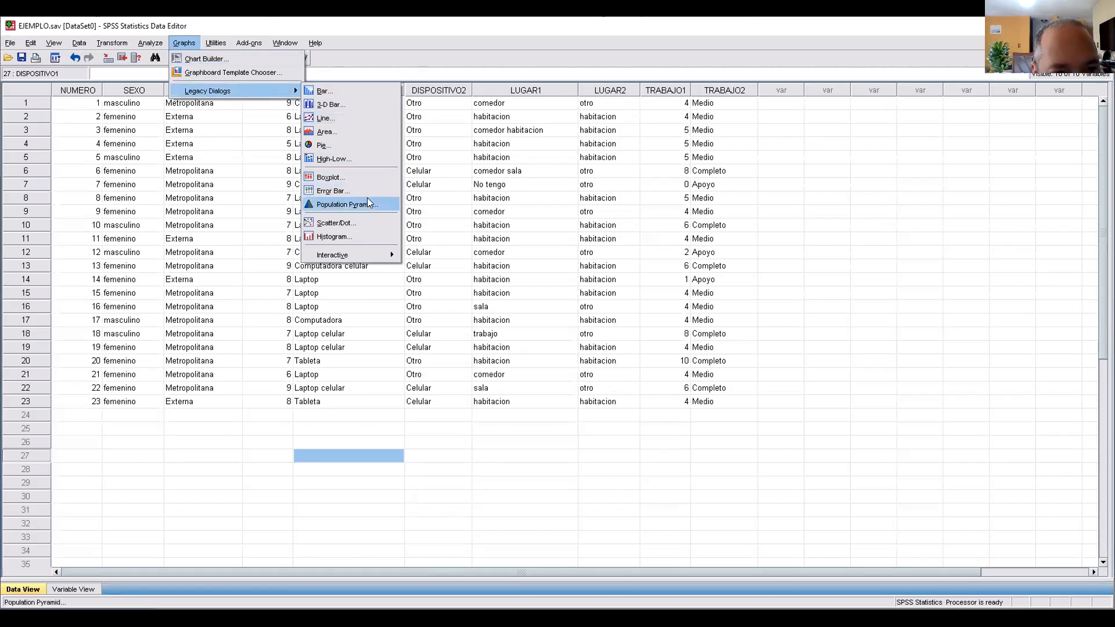
click(326, 178)
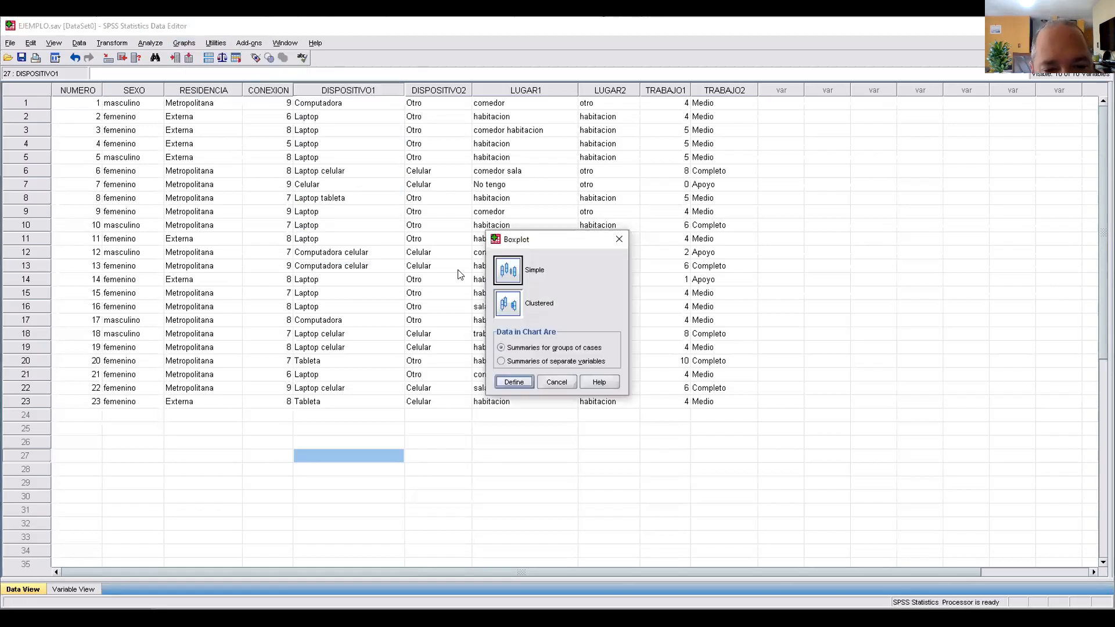
click(514, 382)
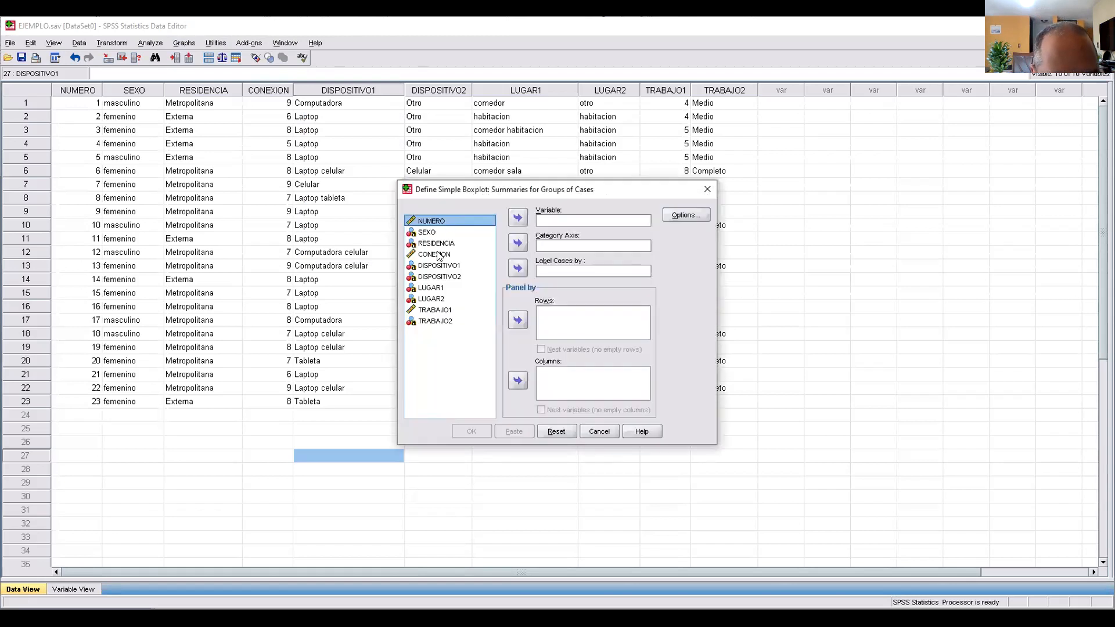
click(439, 256)
click(518, 218)
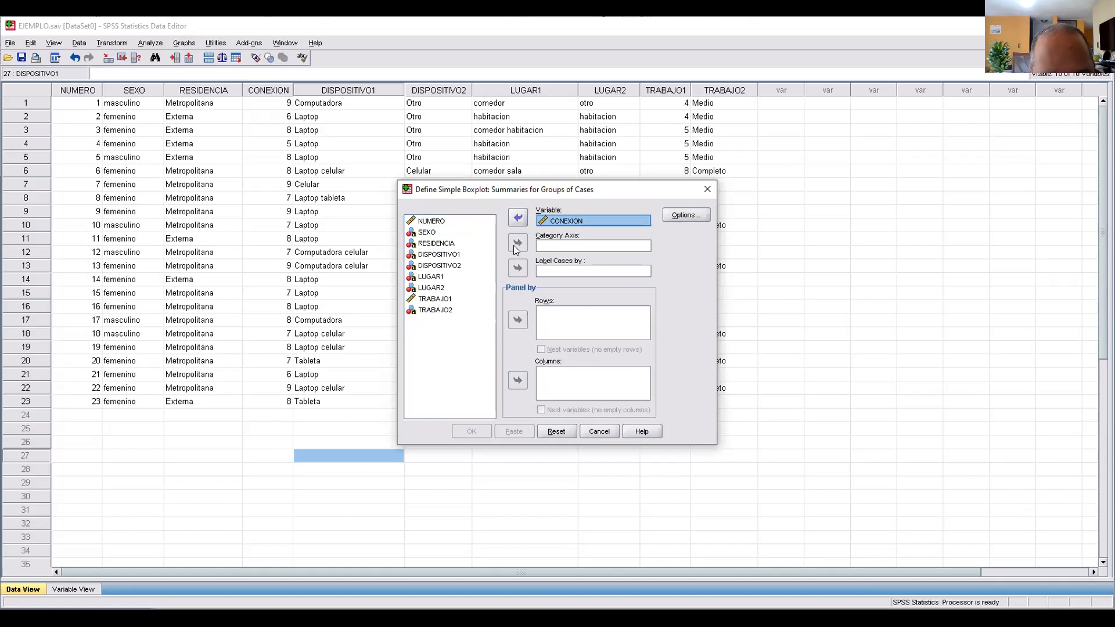
click(443, 244)
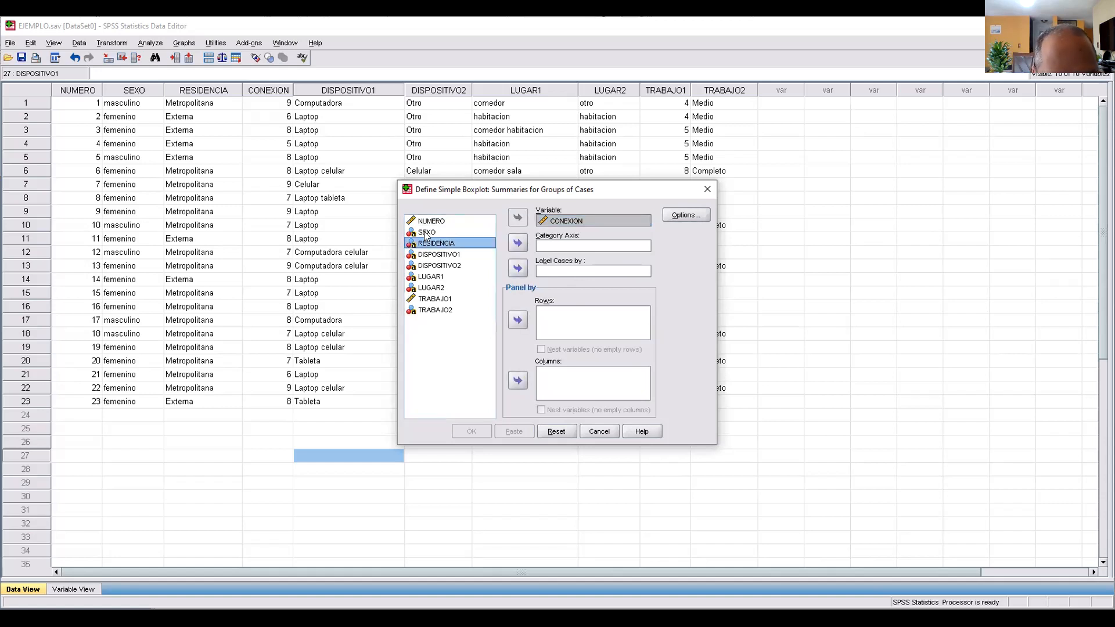
click(427, 232)
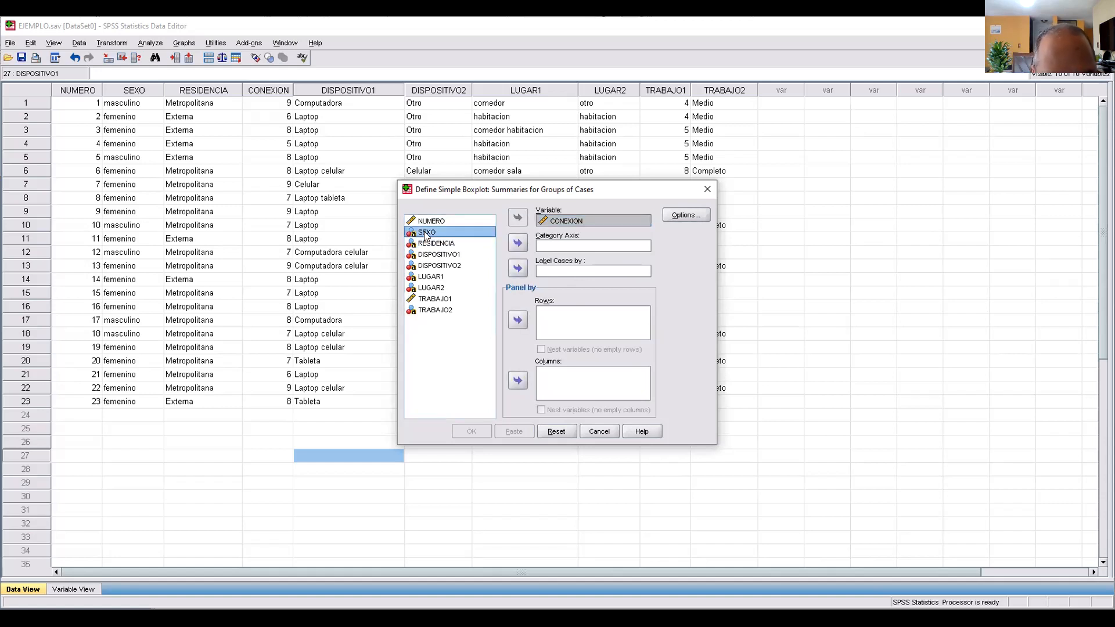
click(519, 244)
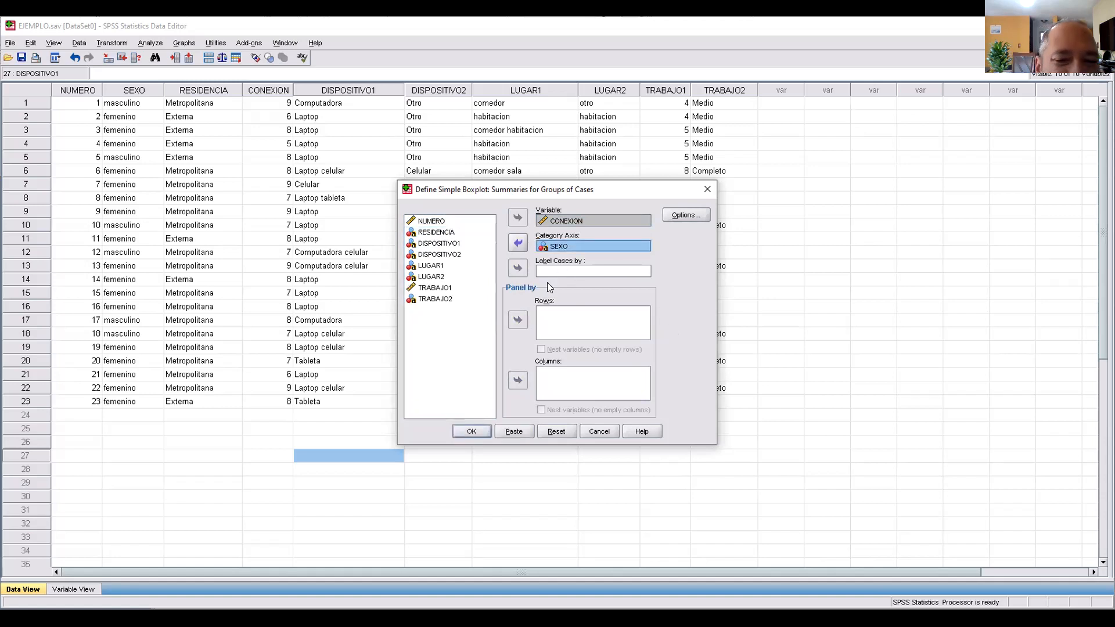
click(472, 432)
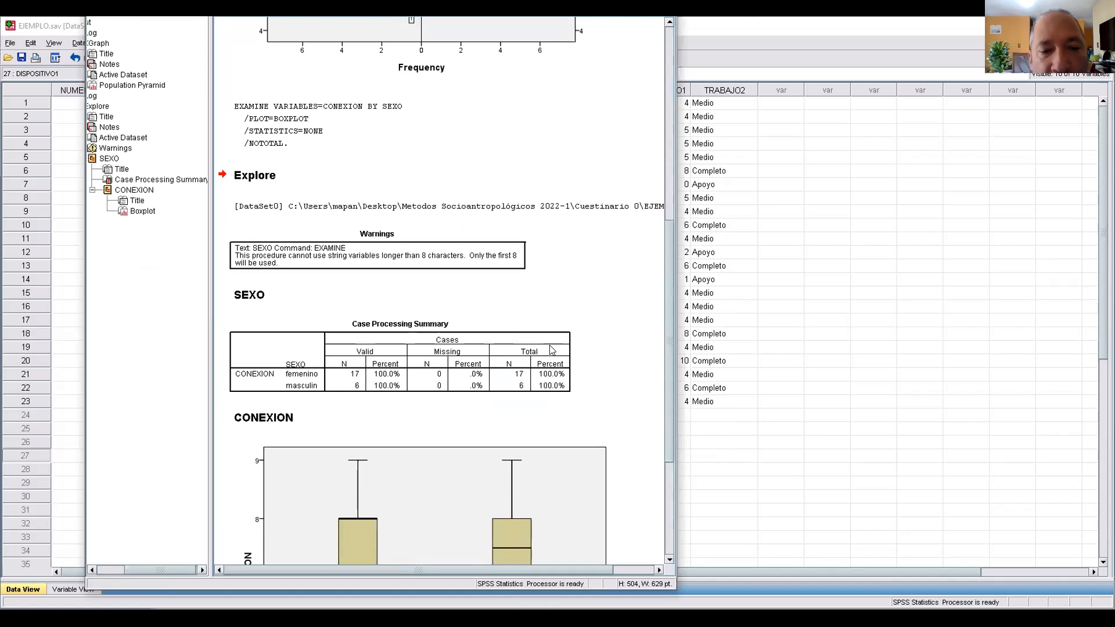
Step: Return from the output to the EJEMPLO dataset and save it
scroll(552, 349, up, 5)
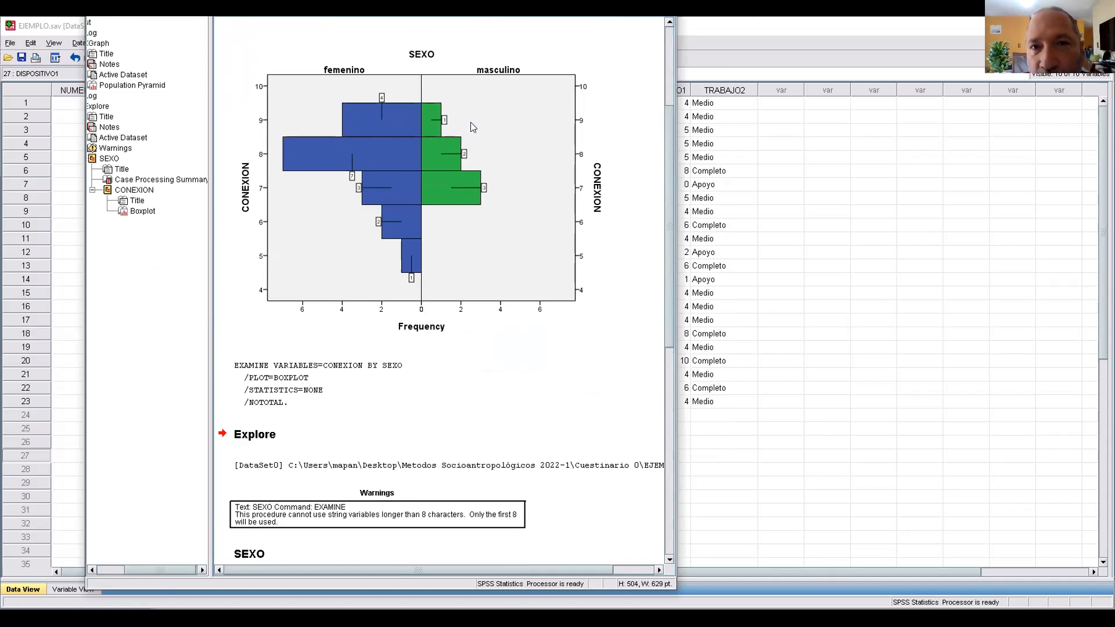
click(69, 143)
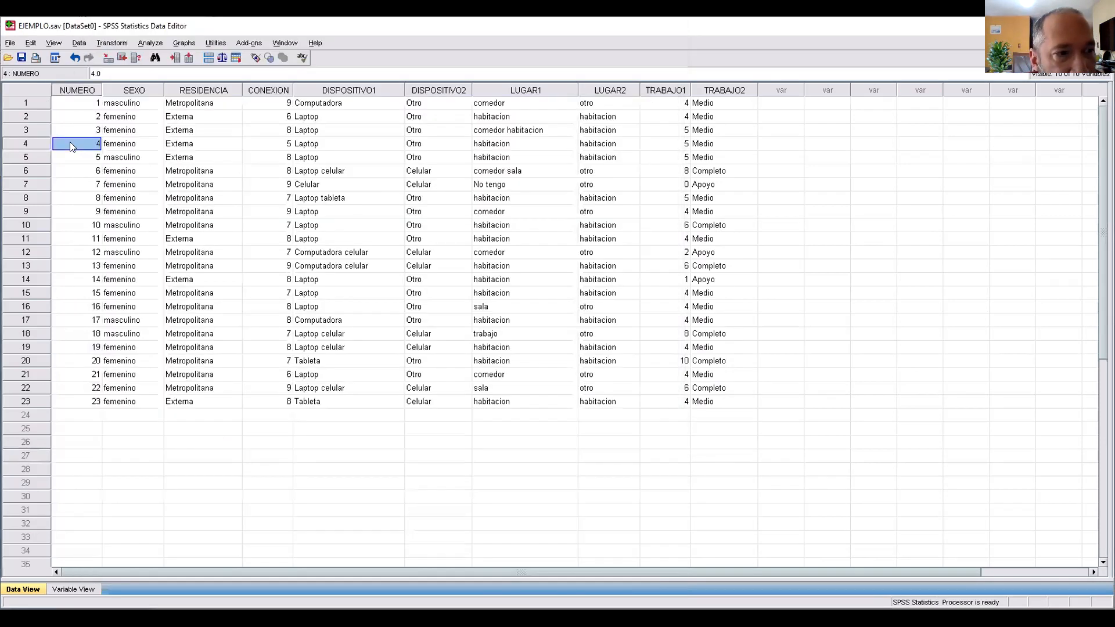
click(21, 59)
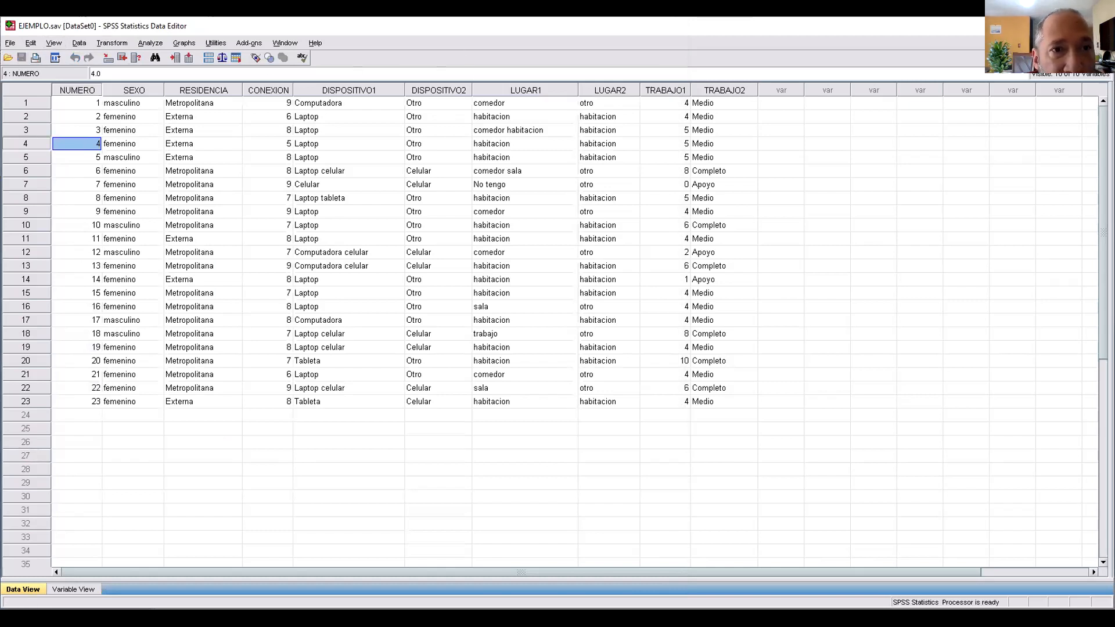
Step: Save the output as viewer file EJEMPLO in the Cuestinario 0 folder, inside Metodos Socioantropológicos 2022-1 on the Desktop
key(alt+Tab)
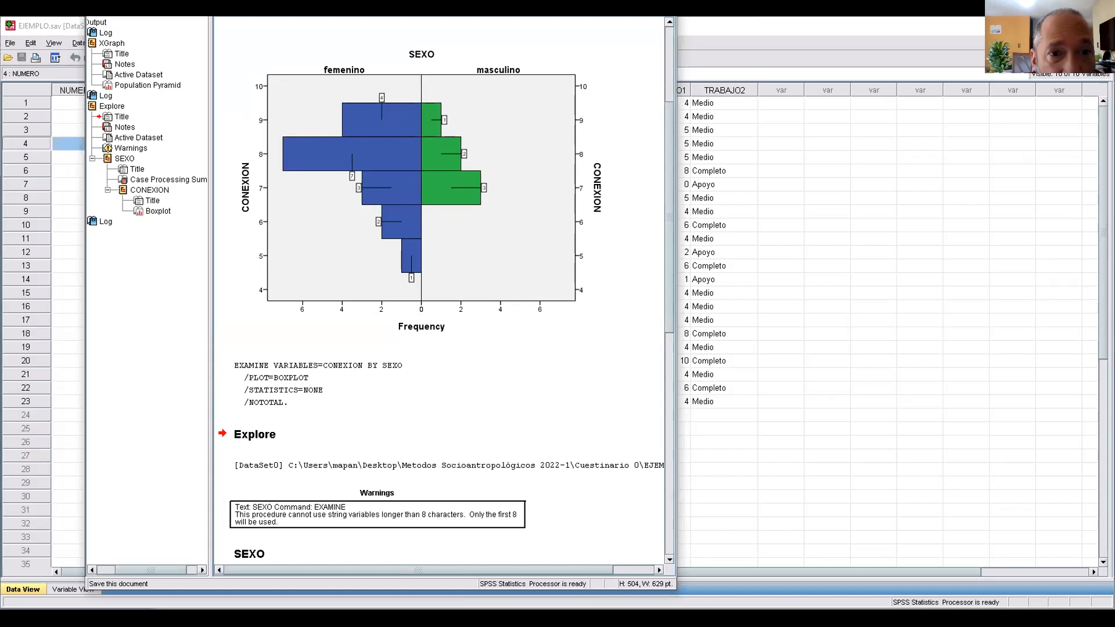
key(ctrl+s)
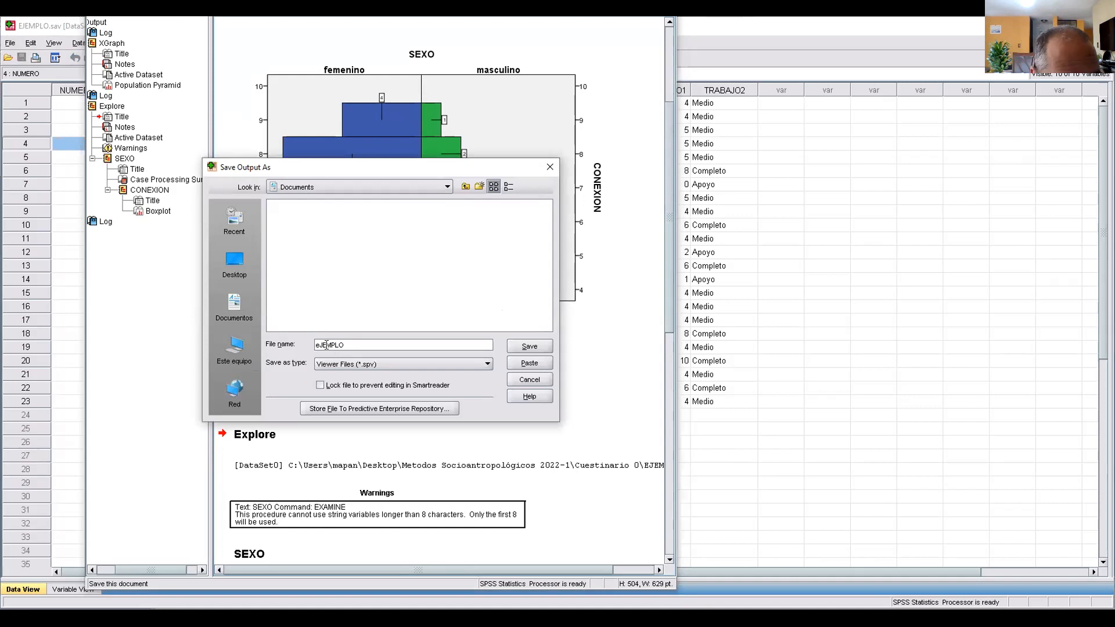
key(BackSpace)
text(E)
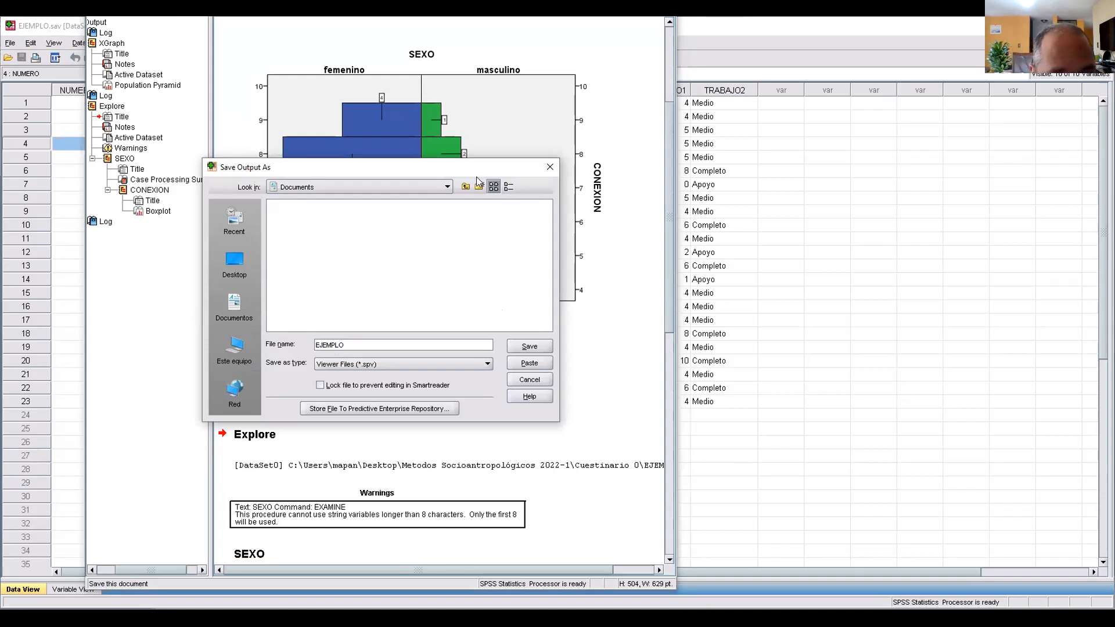
click(234, 255)
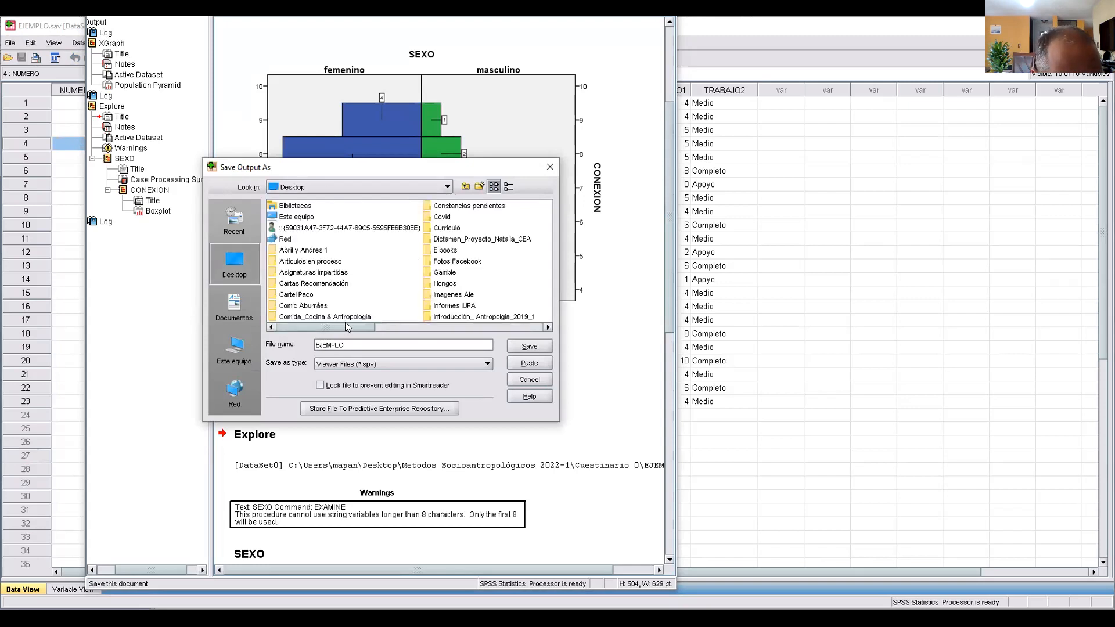
scroll(394, 321, down, 1)
scroll(394, 321, down, 2)
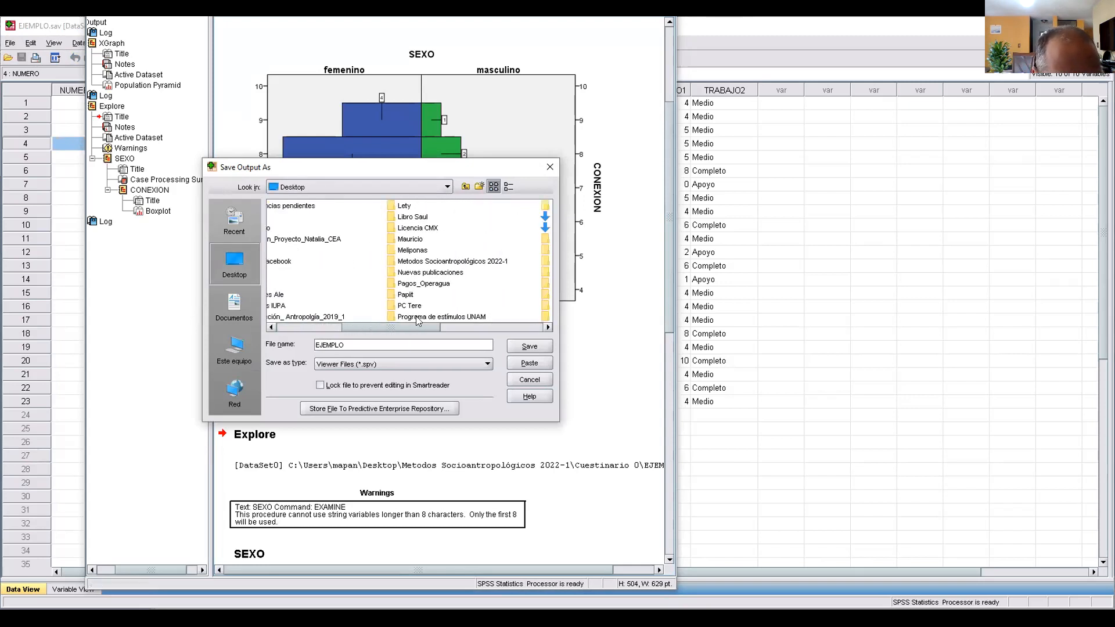
double_click(419, 262)
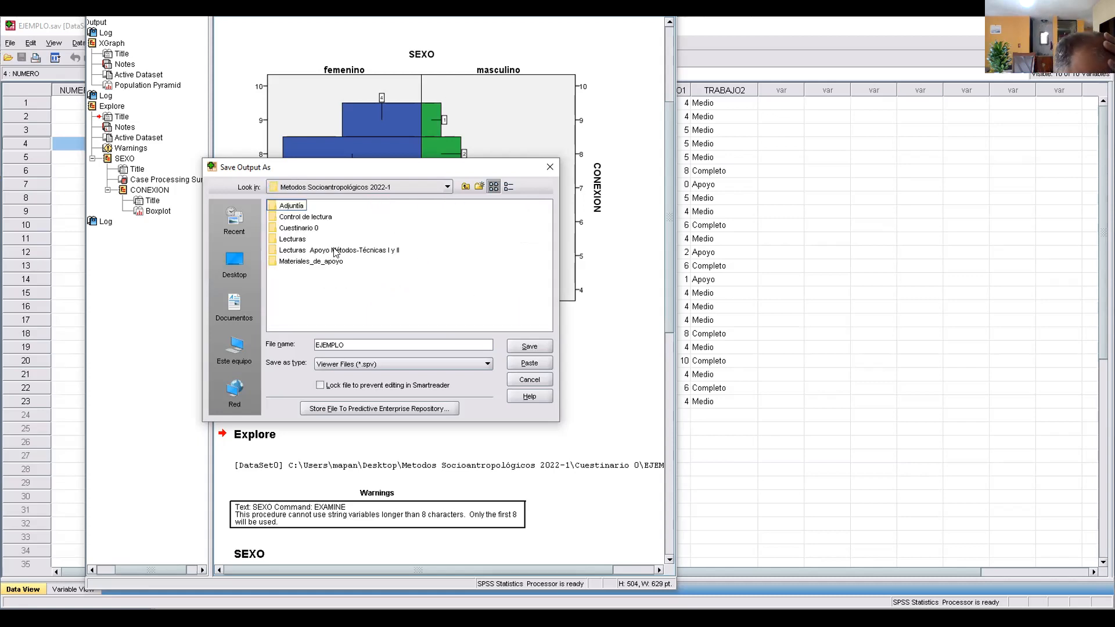
double_click(294, 229)
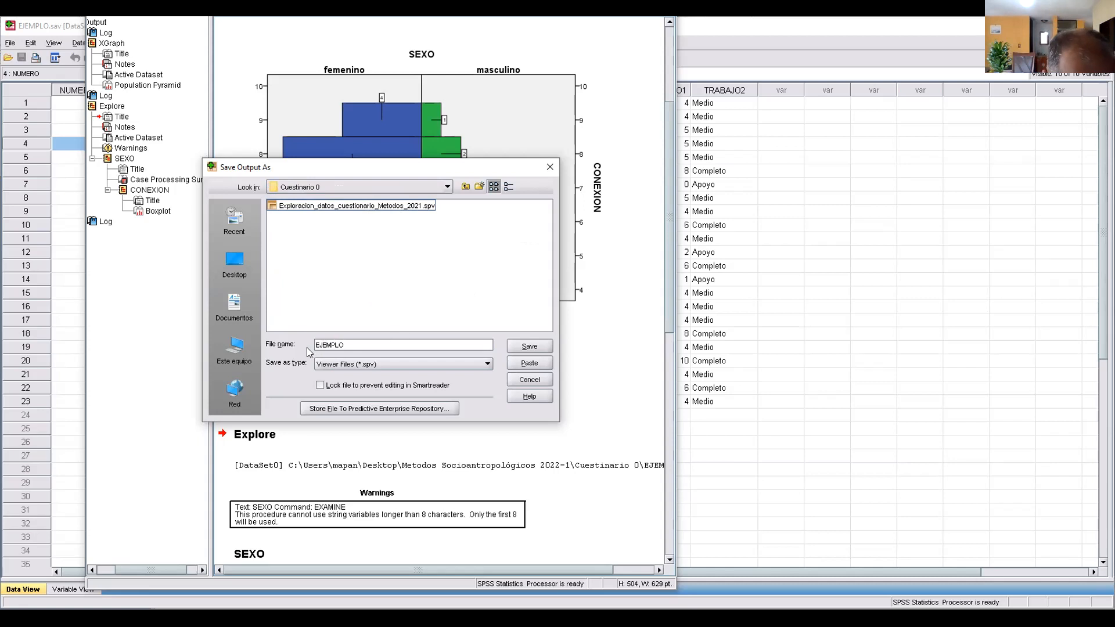
click(529, 346)
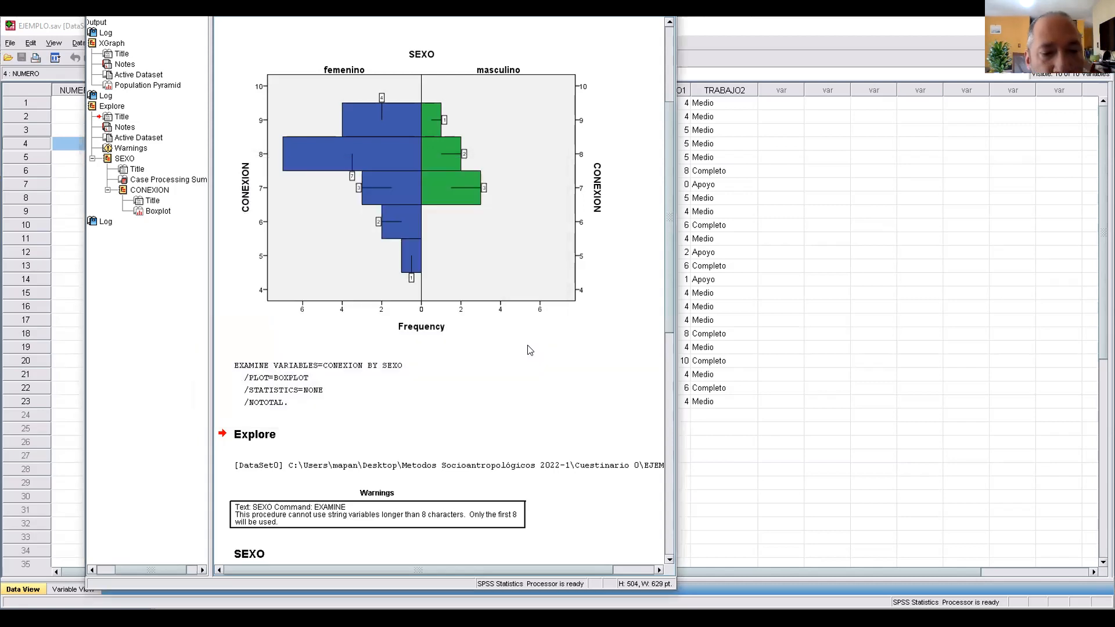
Step: Compare the CONEXION boxplot by SEXO with the population pyramid and the Case Processing Summary in the output
scroll(528, 347, down, 3)
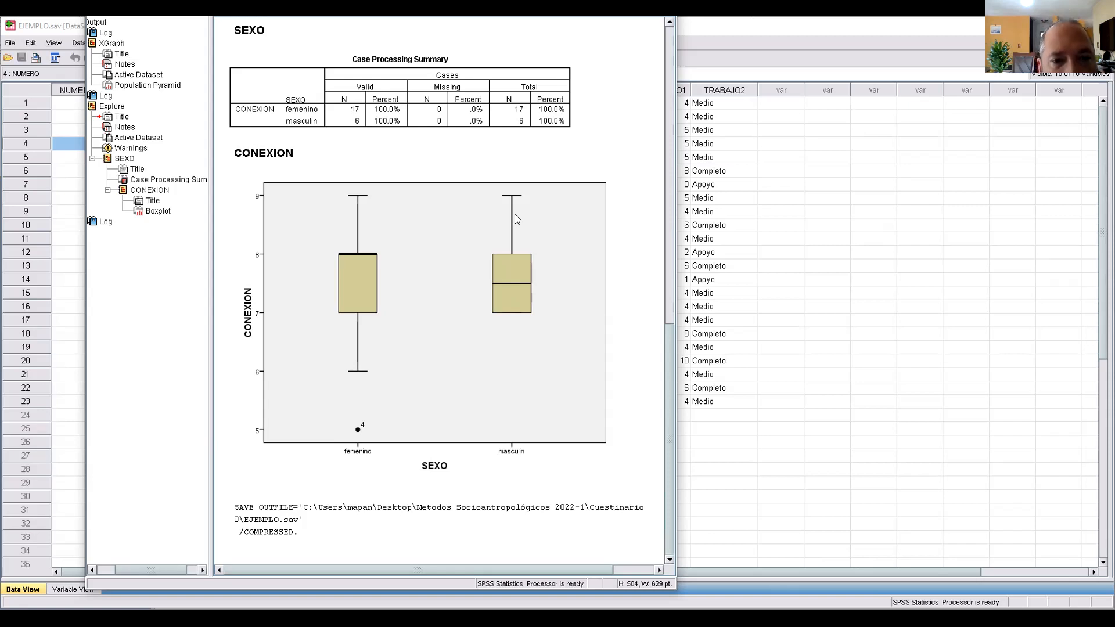
scroll(517, 218, up, 10)
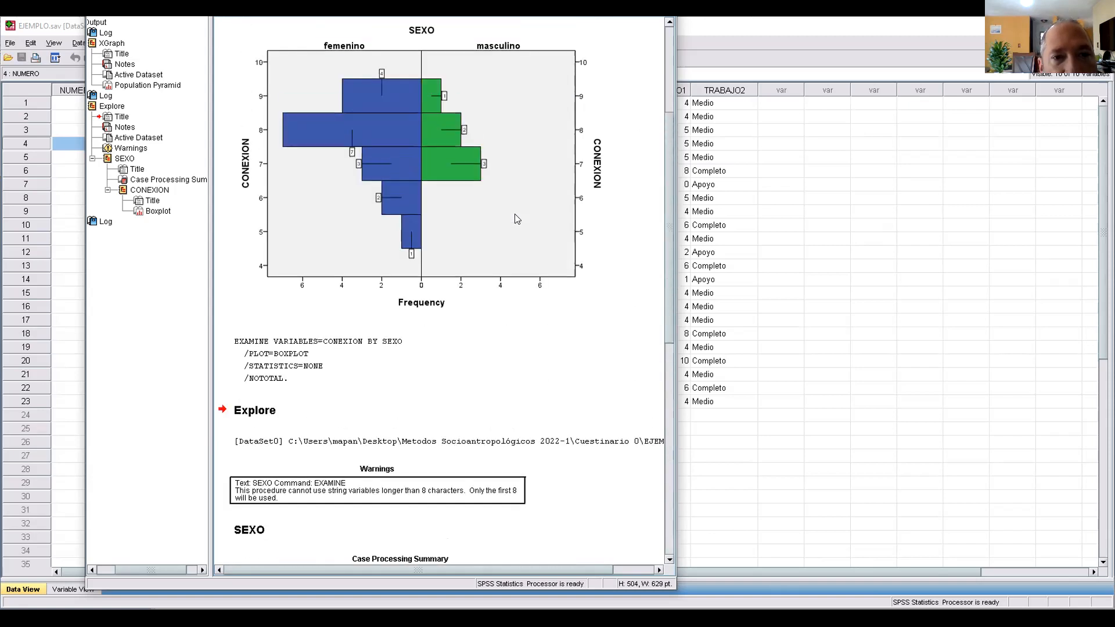
scroll(539, 273, down, 10)
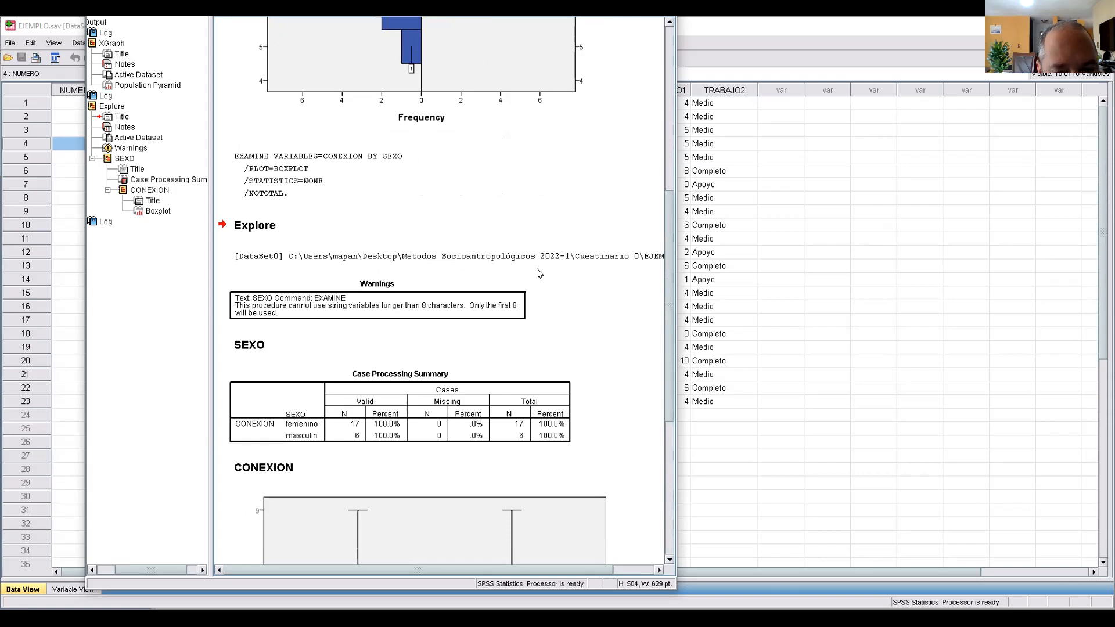
scroll(539, 273, up, 3)
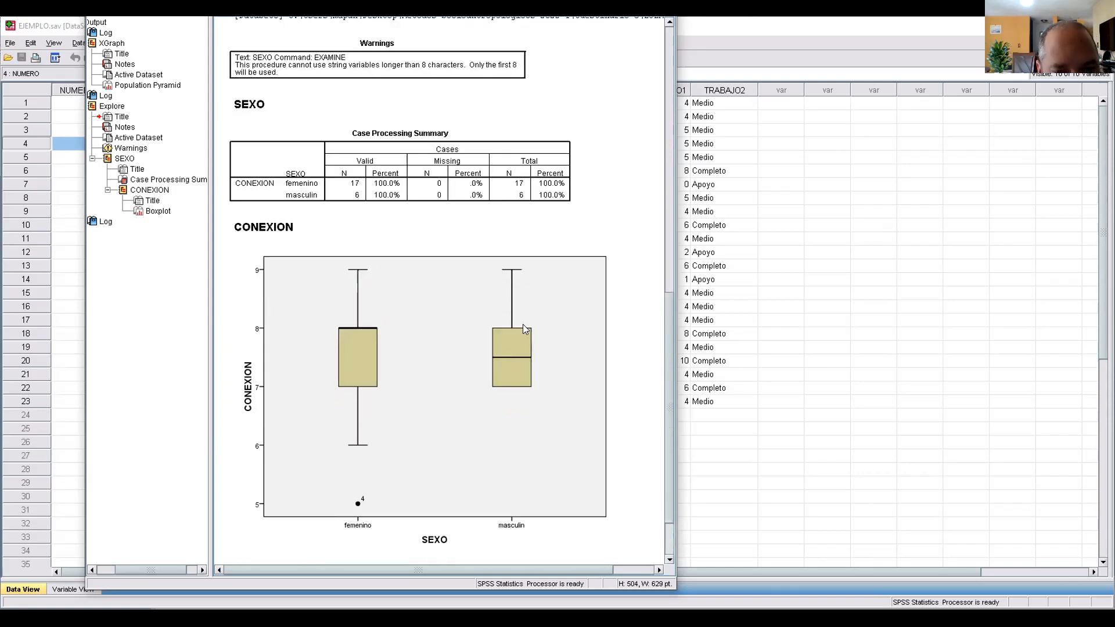
scroll(521, 378, up, 8)
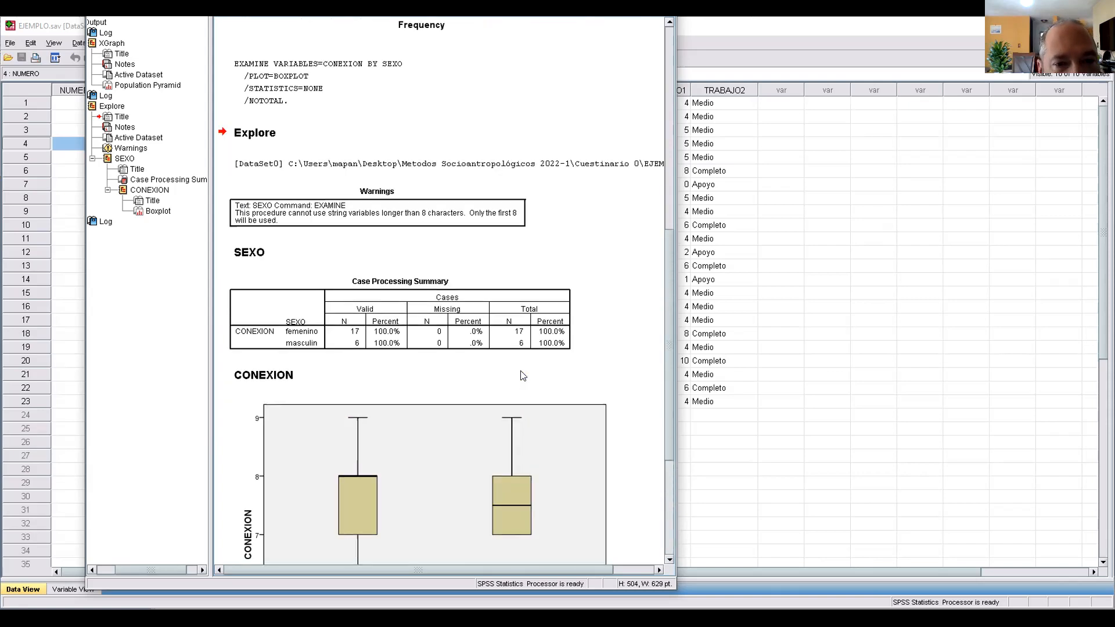
scroll(504, 321, up, 8)
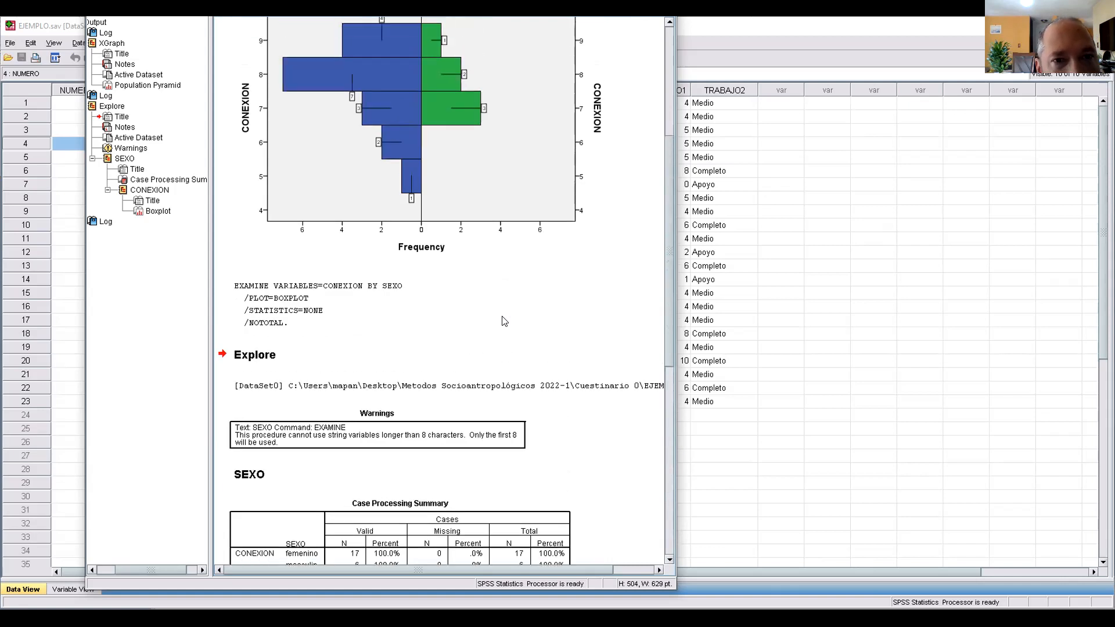
scroll(504, 321, down, 2)
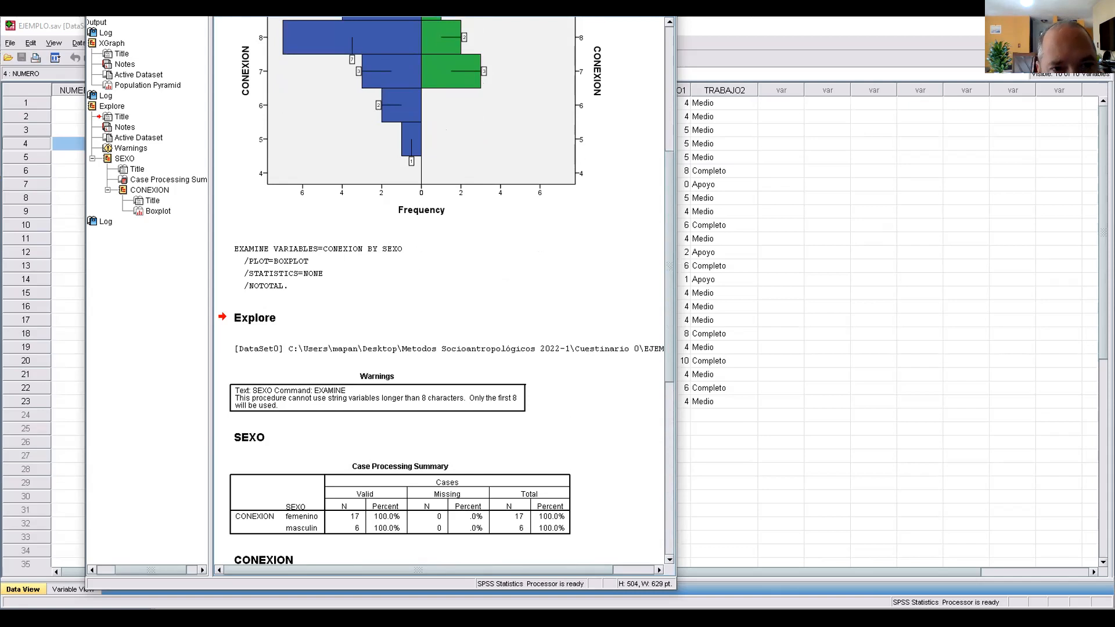
scroll(451, 154, down, 10)
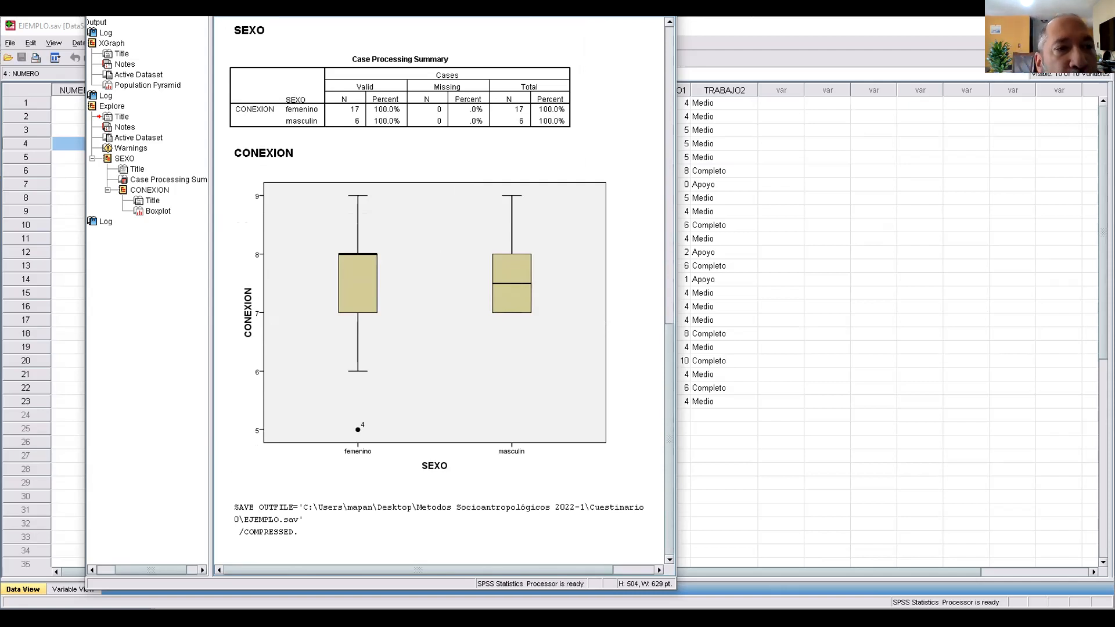
drag(342, 16, 329, 131)
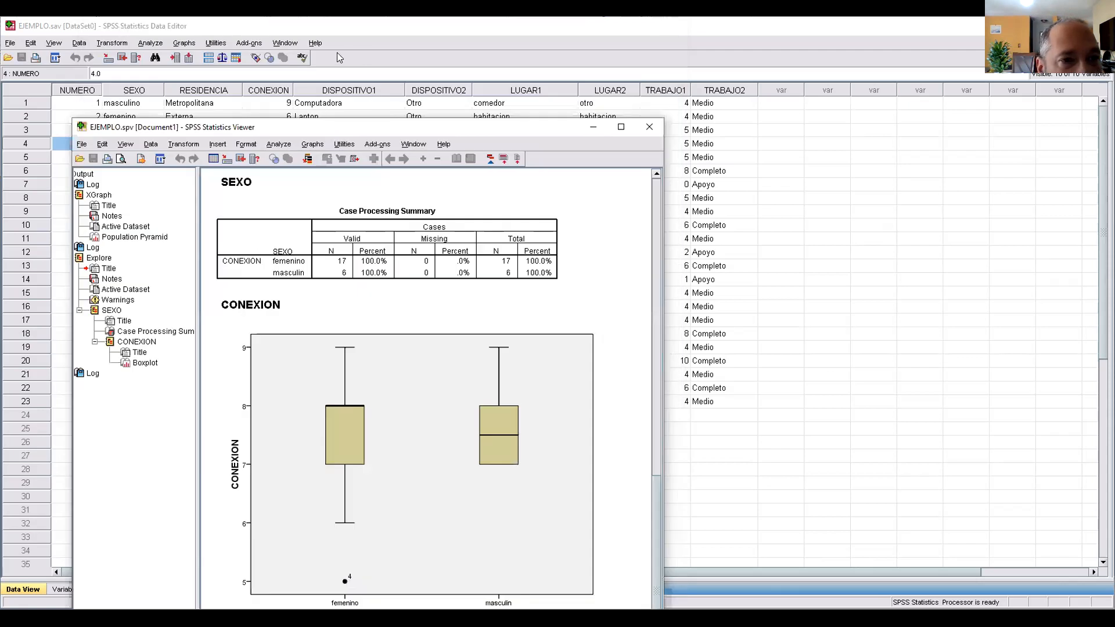
click(375, 33)
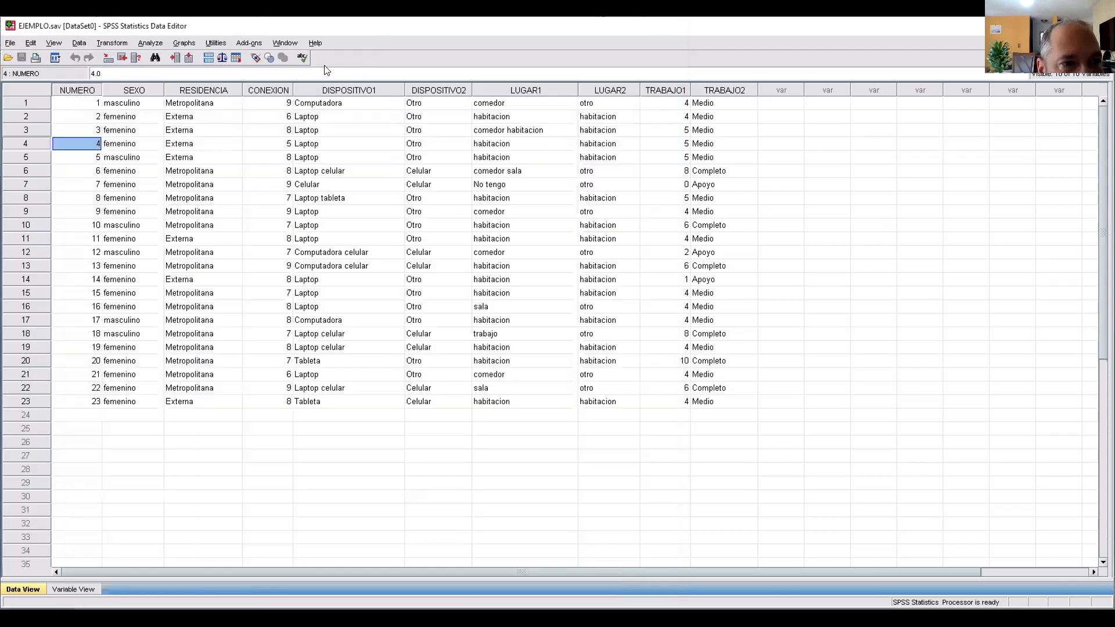
click(184, 43)
mouse_move(202, 92)
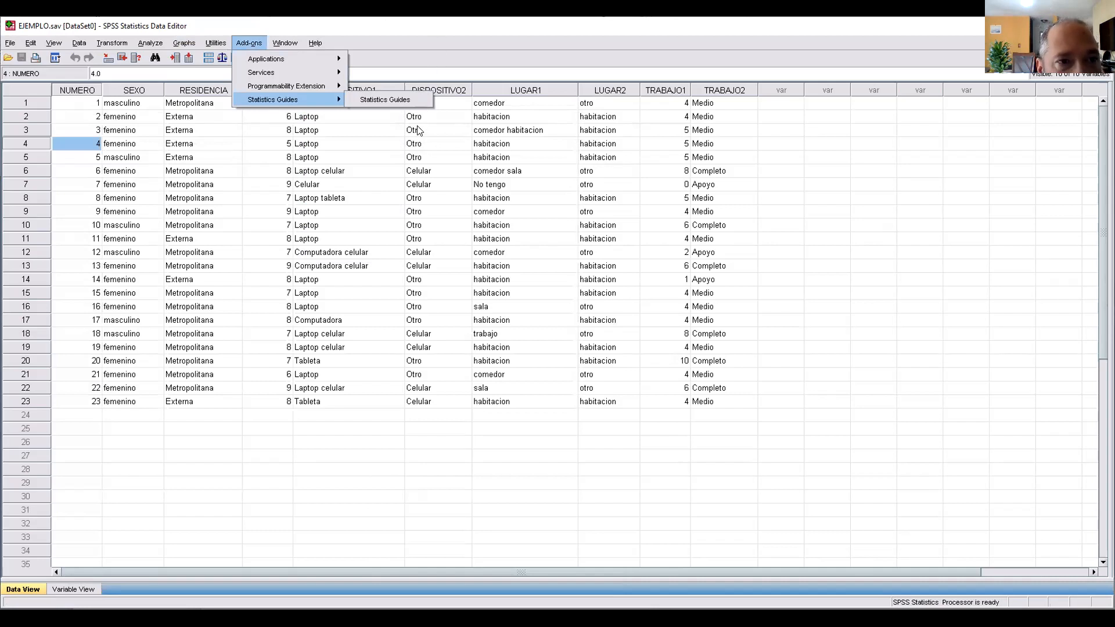
key(alt+Tab)
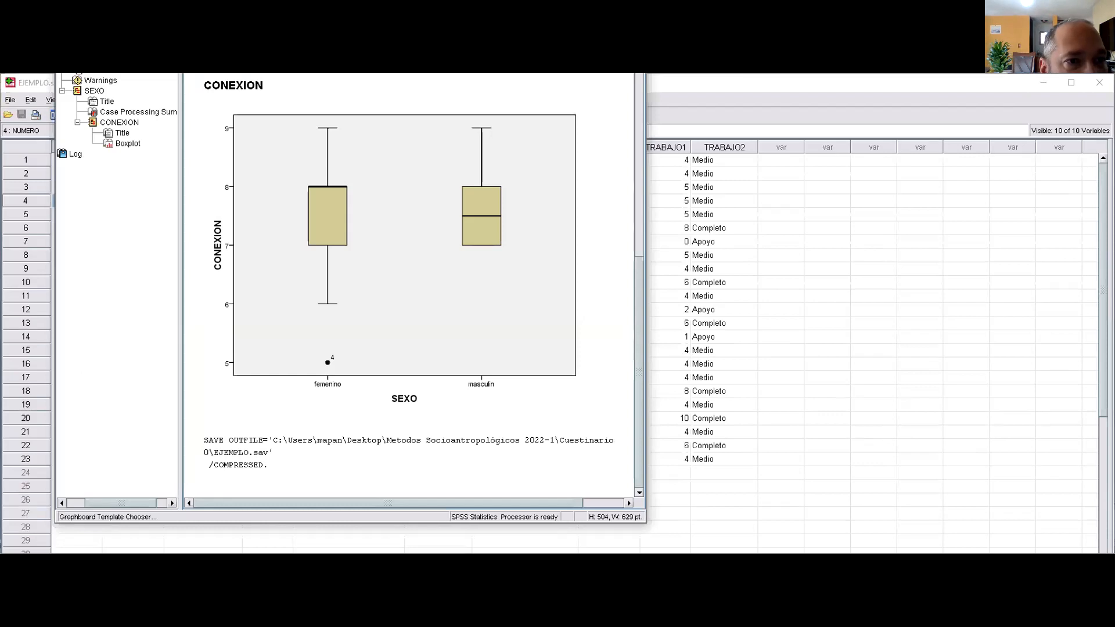
Step: Start defining a simple error bar chart that uses summaries for groups of cases
mouse_move(377, 70)
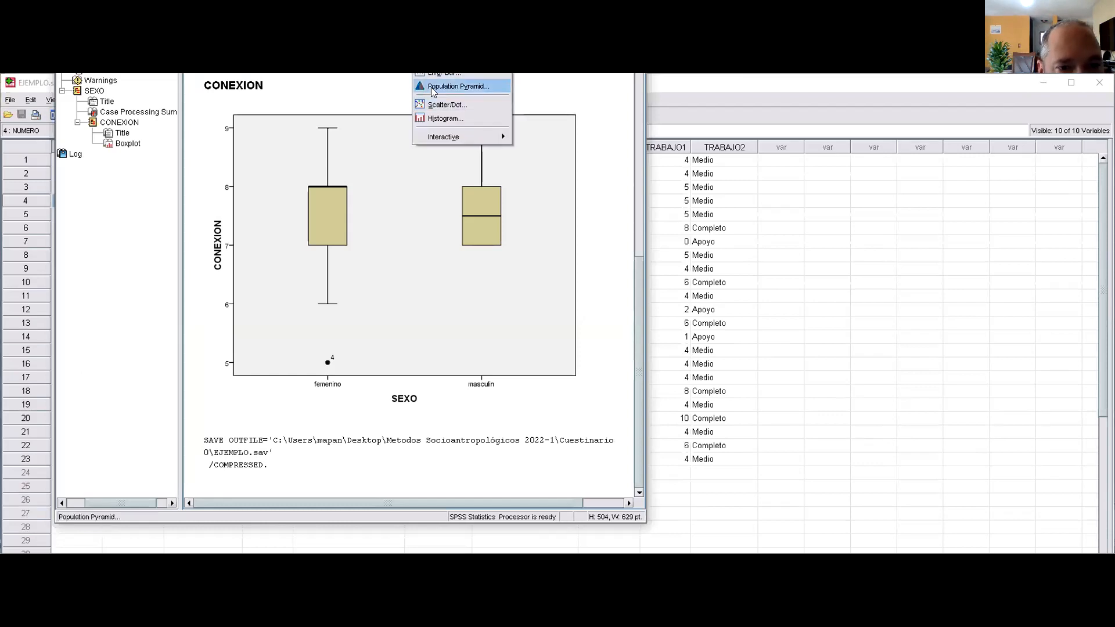
click(438, 74)
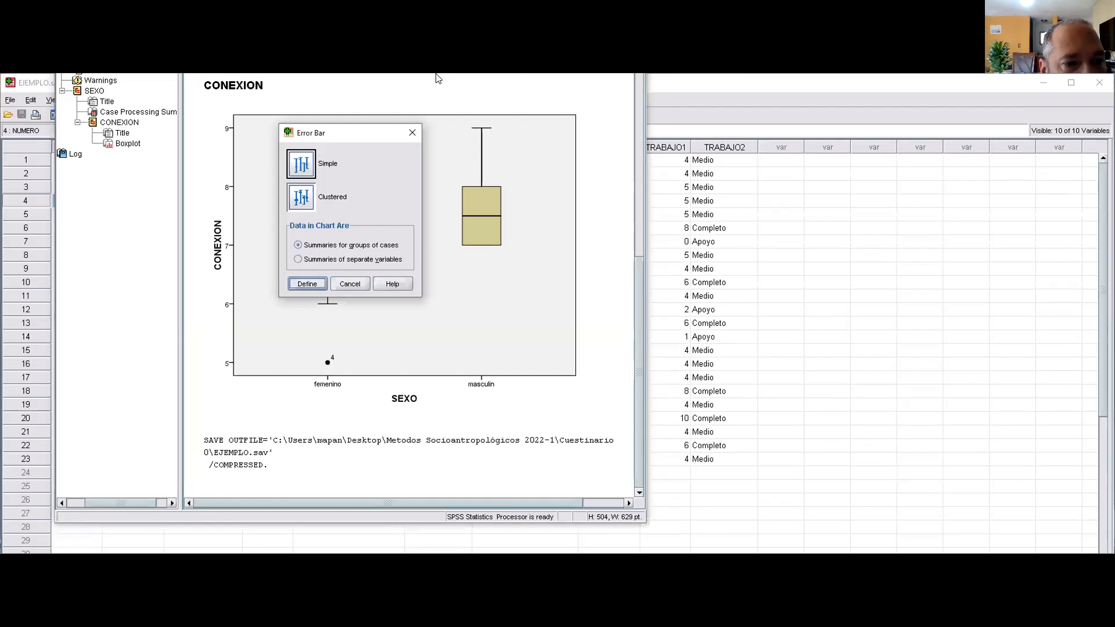
click(294, 284)
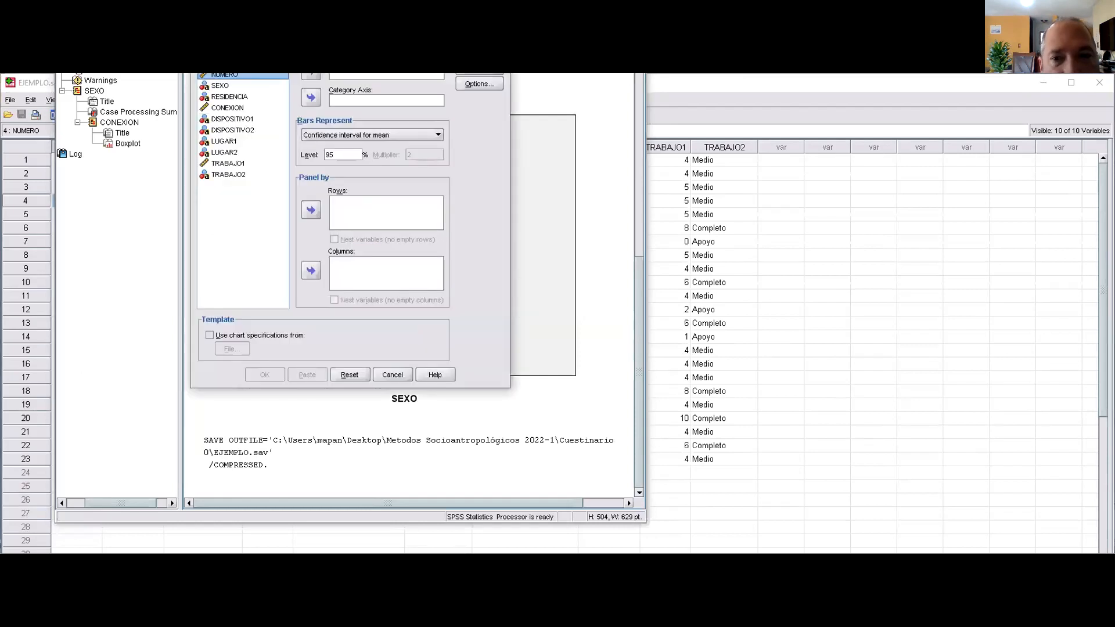
click(739, 83)
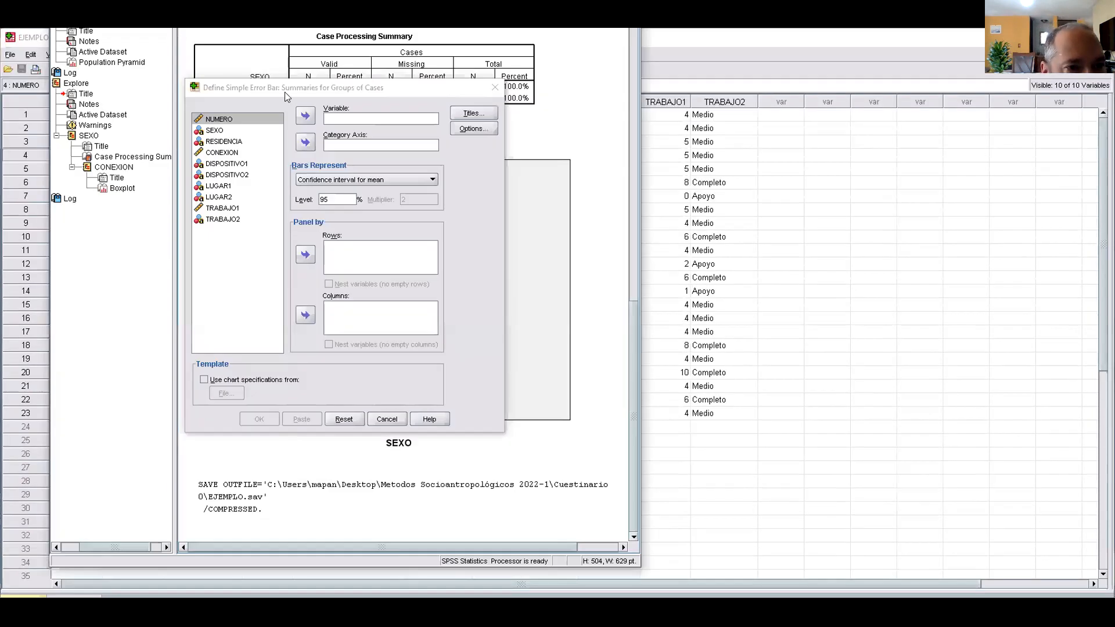
drag(306, 89, 404, 65)
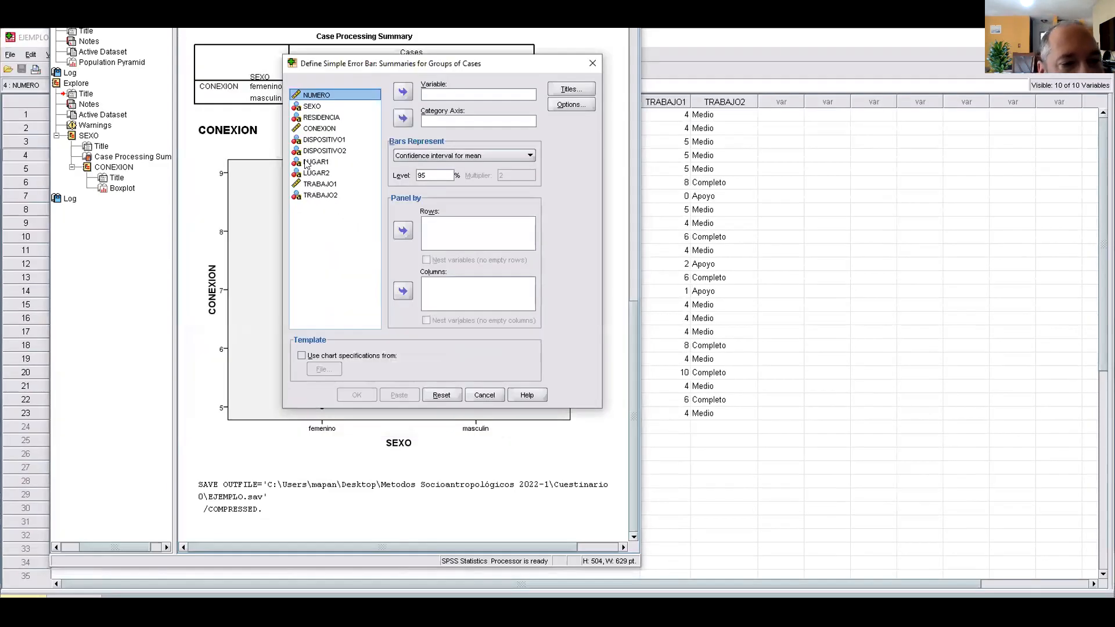
Step: Create the error bar chart of CONEXION with SEXO on the category axis and an 80% confidence interval for the mean
click(320, 128)
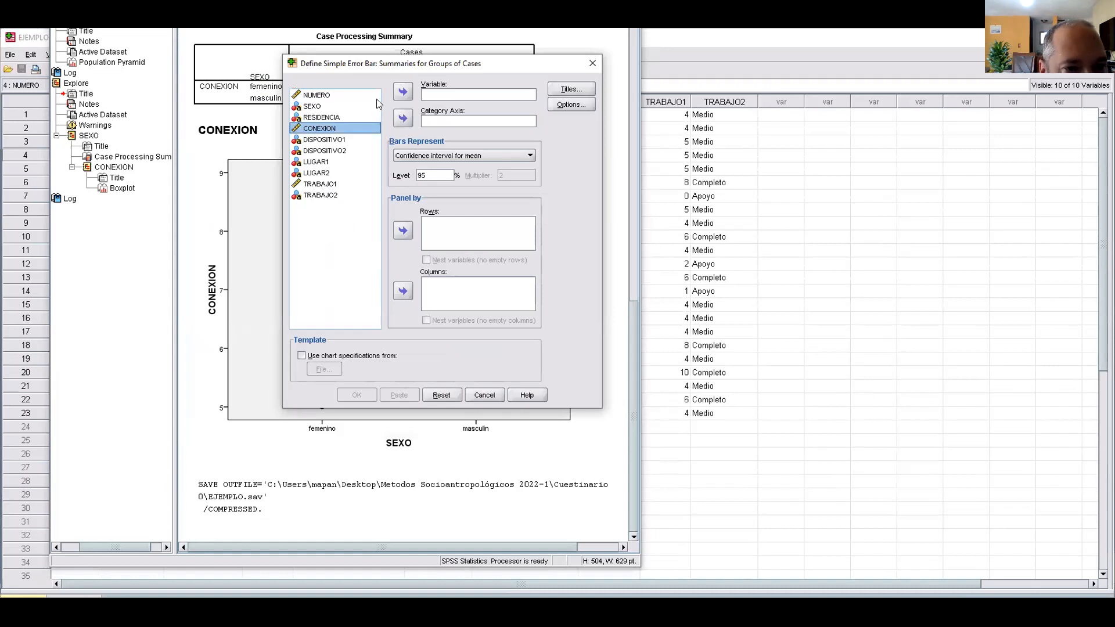
click(403, 91)
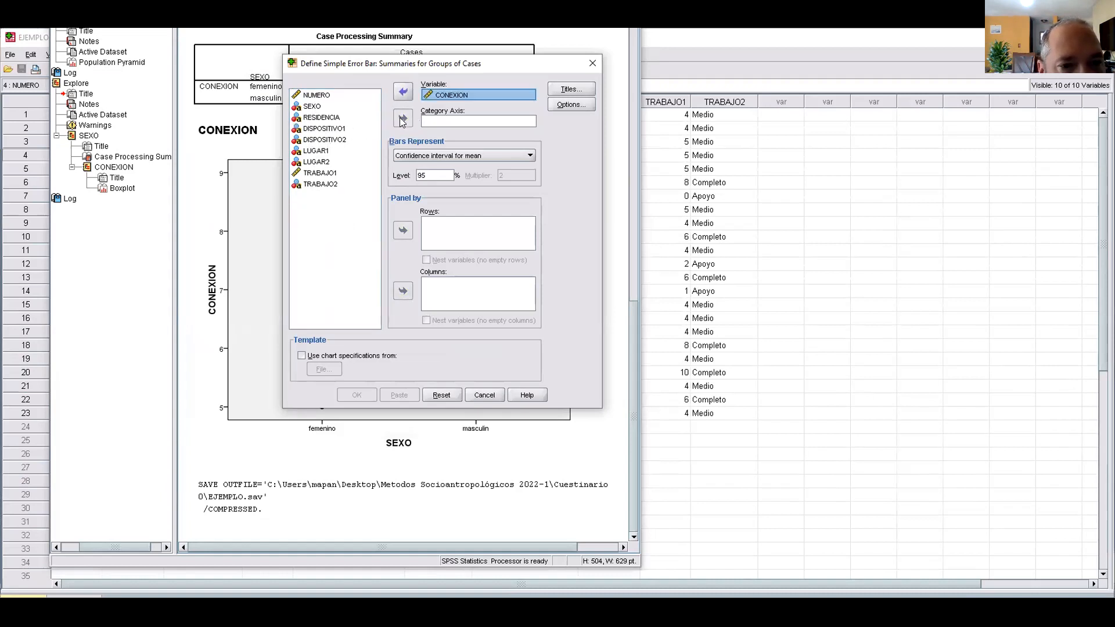
click(311, 108)
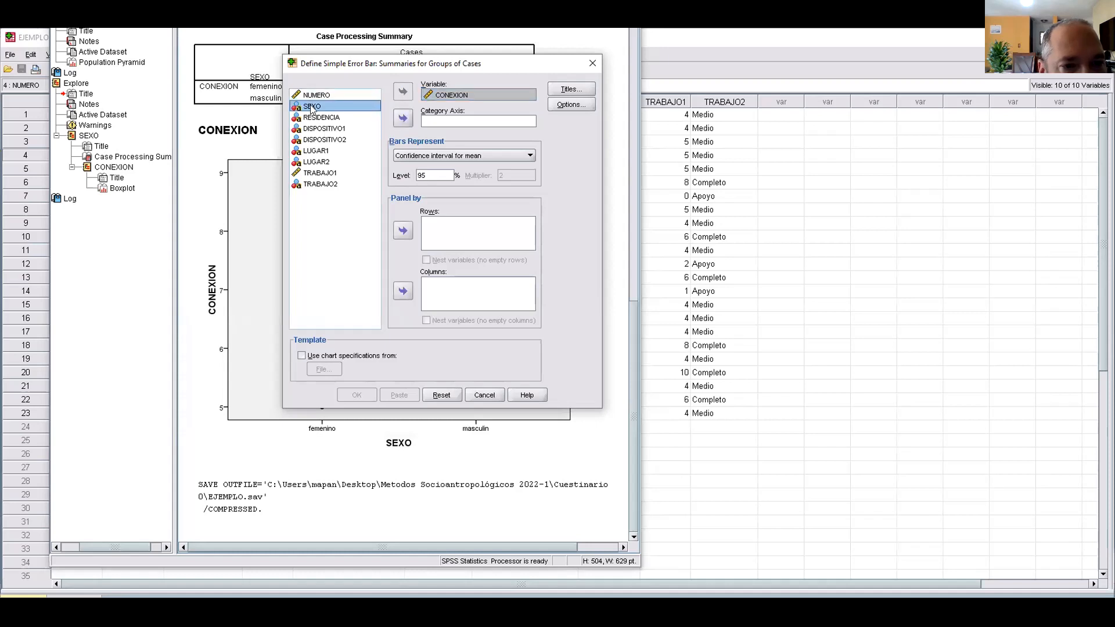
click(402, 118)
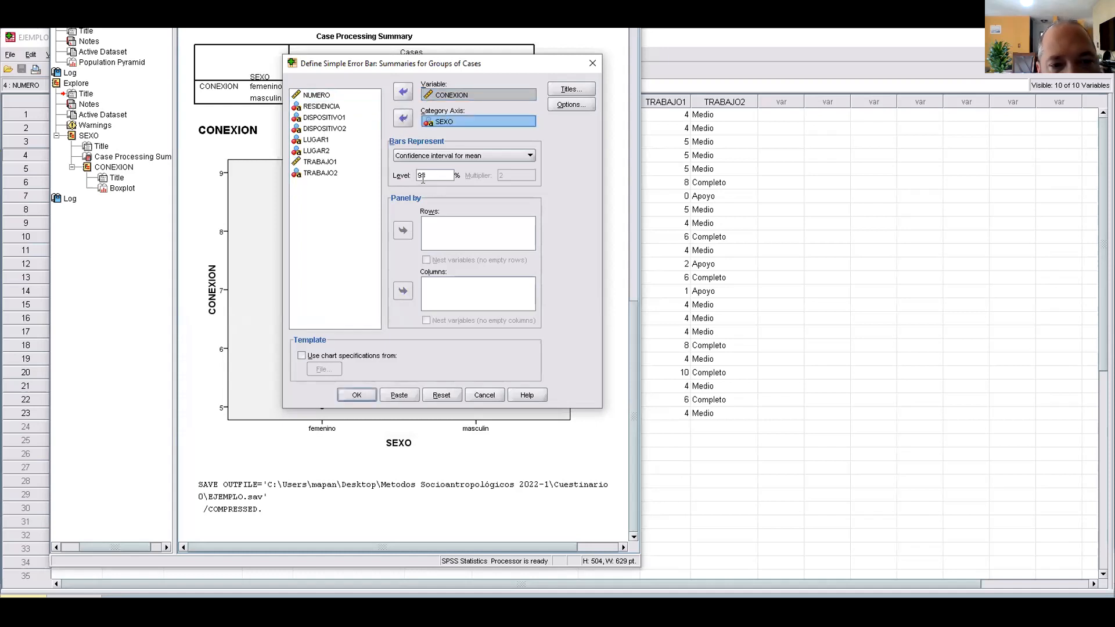
double_click(425, 176)
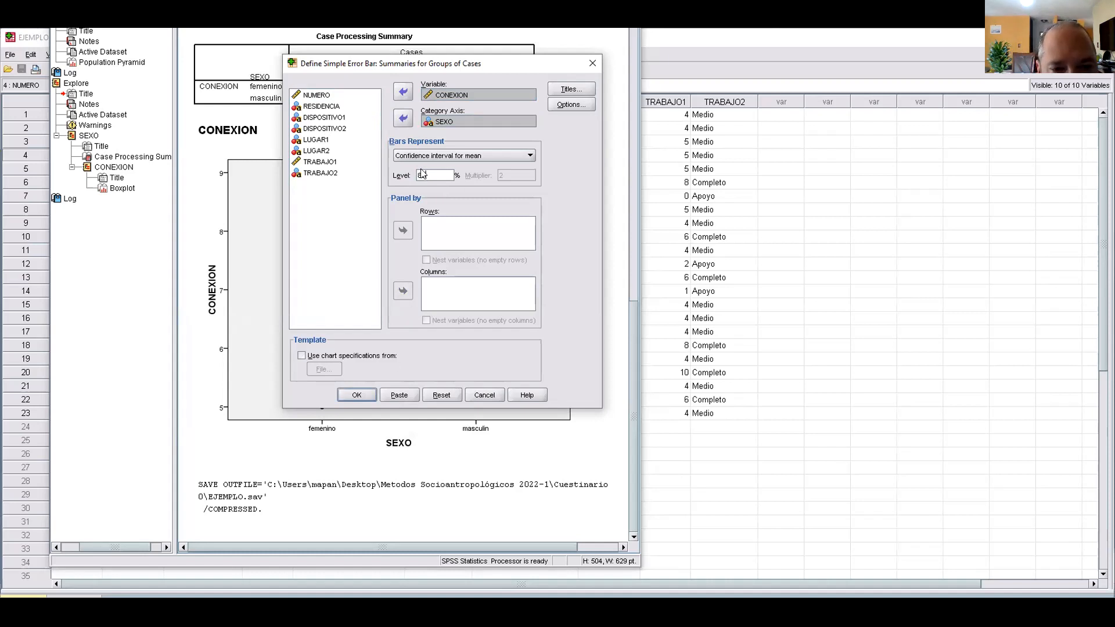
click(366, 395)
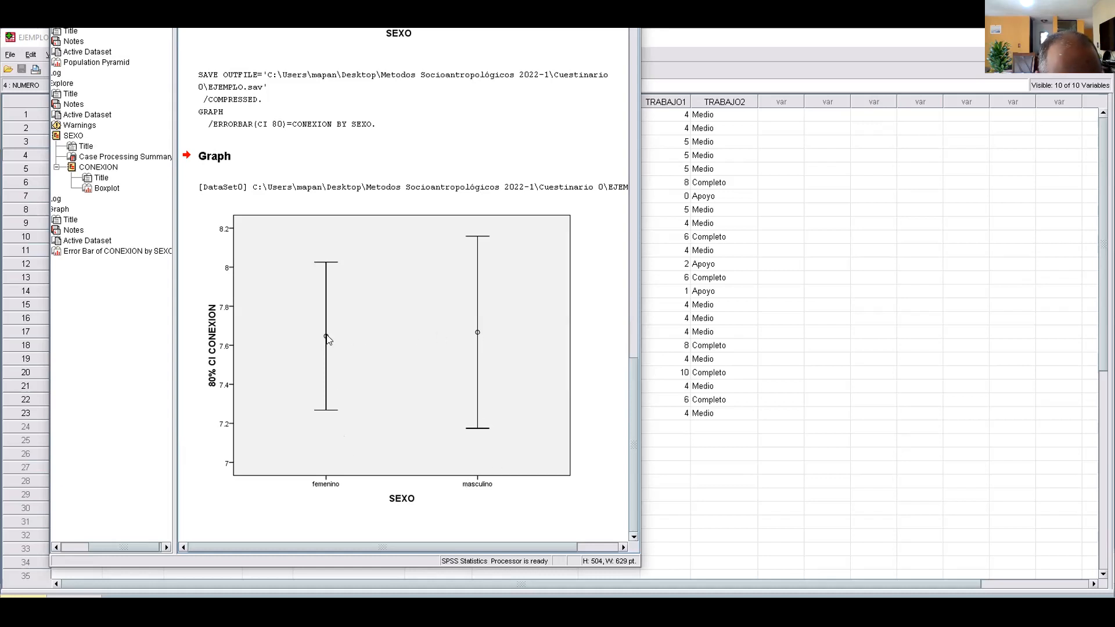
Step: Show the mean CONEXION data labels on both error bars and return to the output
click(385, 274)
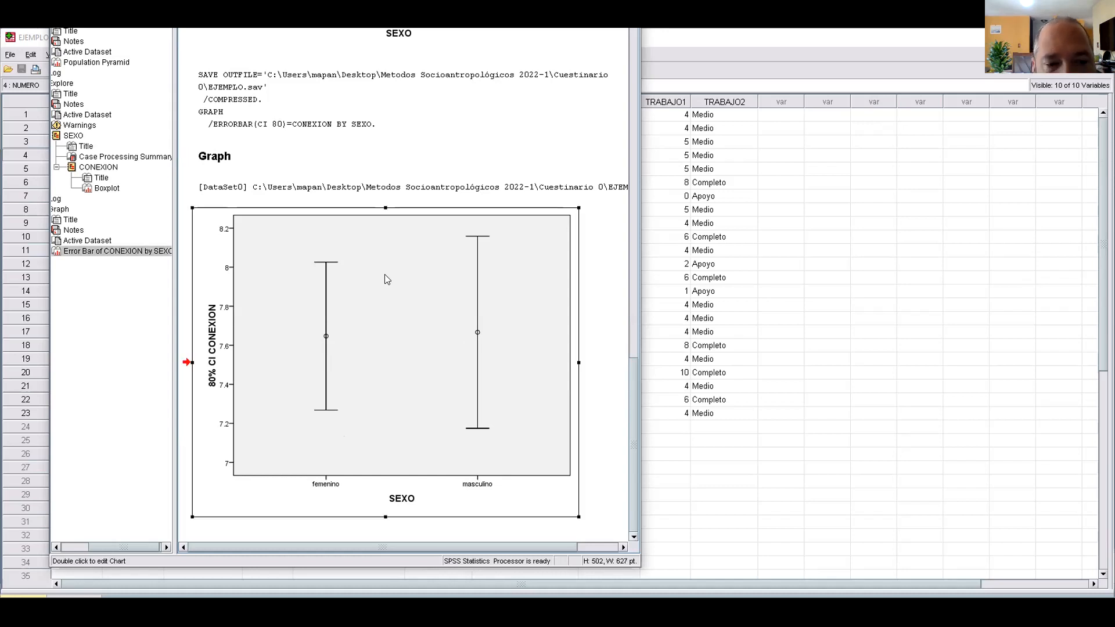
double_click(463, 260)
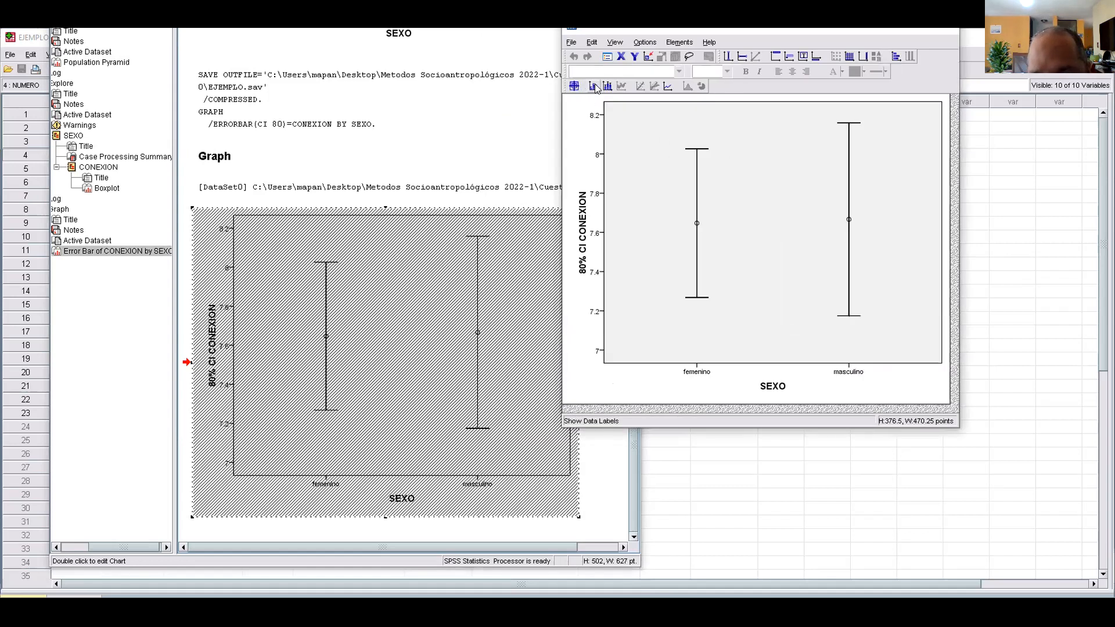
click(594, 86)
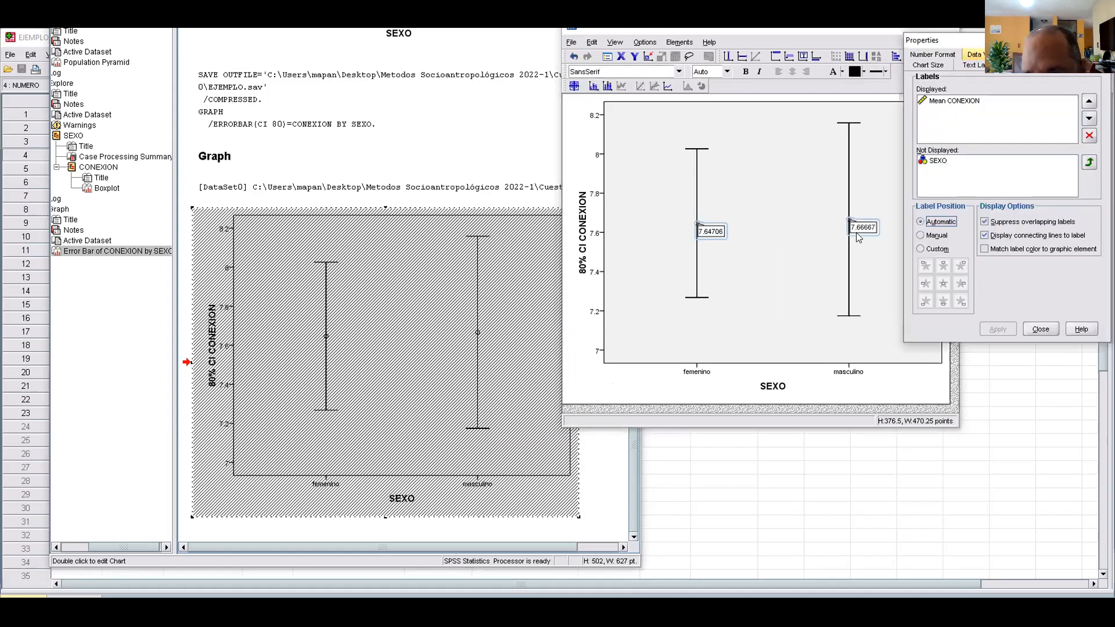
click(1039, 328)
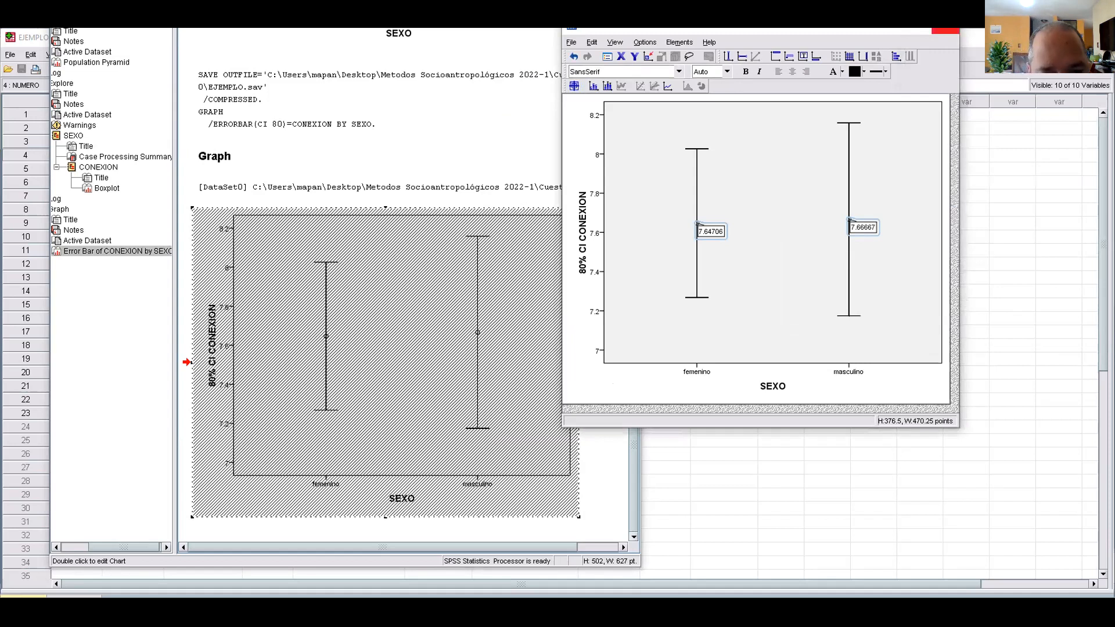
click(946, 29)
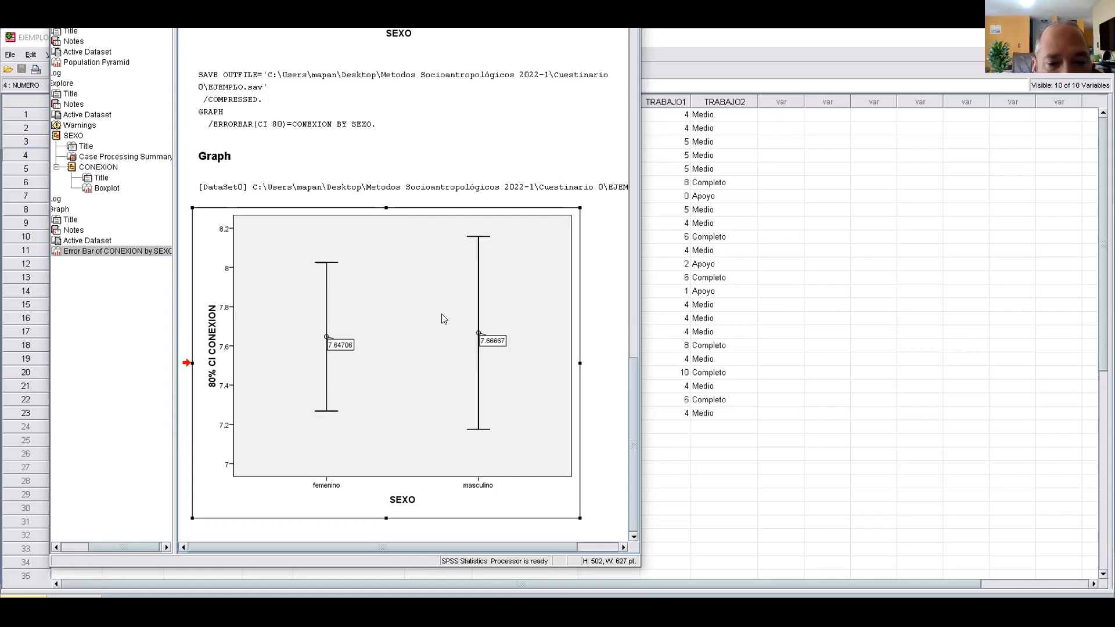
Step: Reopen the error bar chart for editing and add a horizontal reference line on the CONEXION axis, positioned at the mean
click(503, 272)
double_click(503, 271)
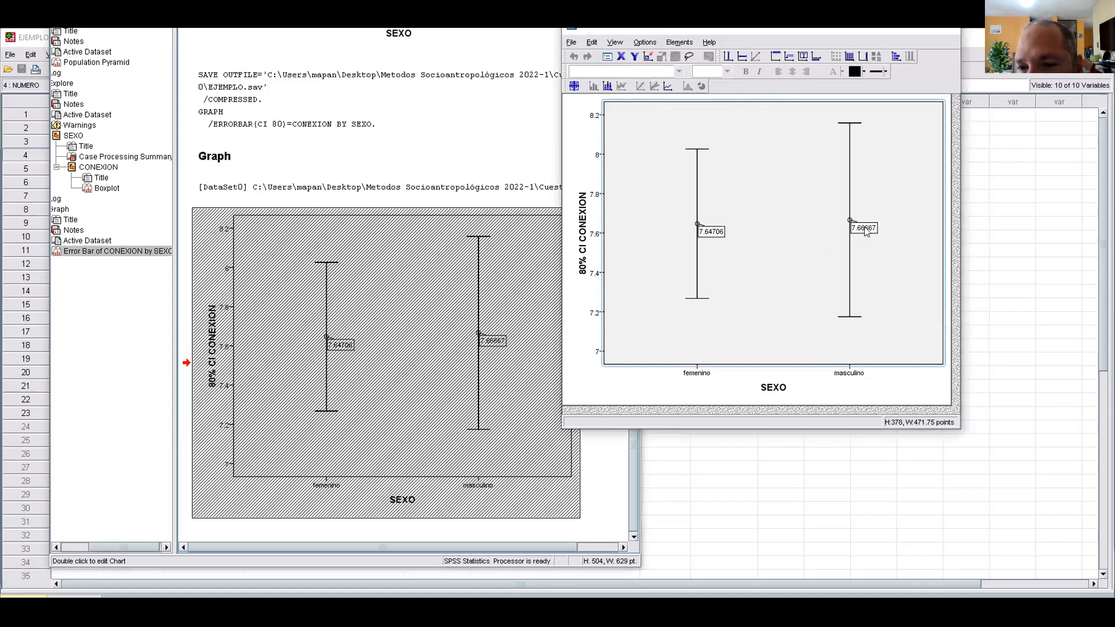
click(742, 54)
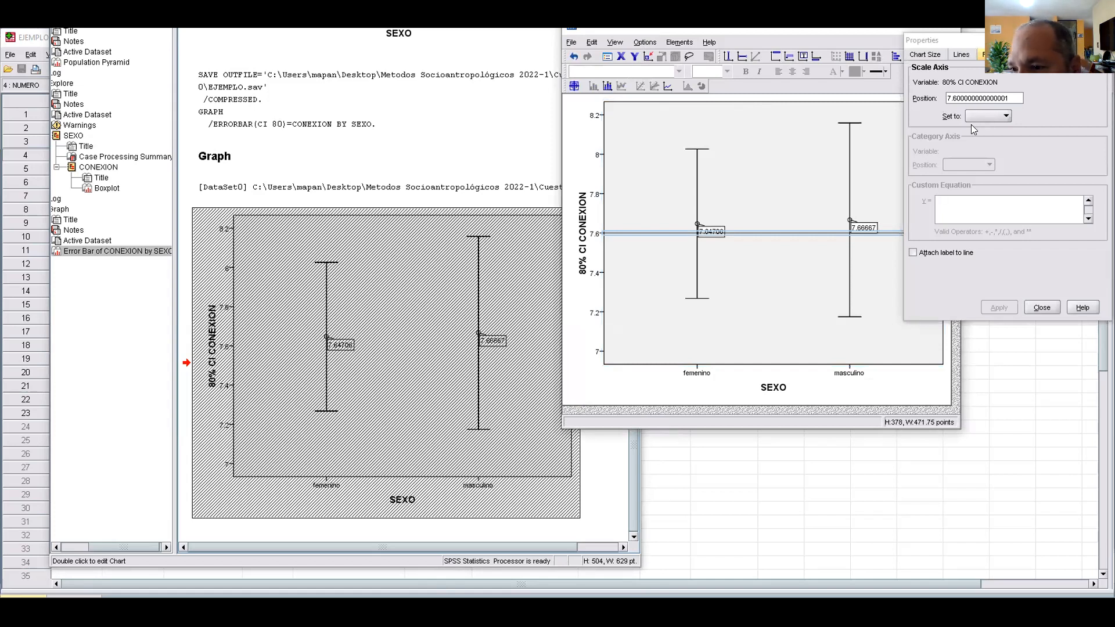
click(973, 116)
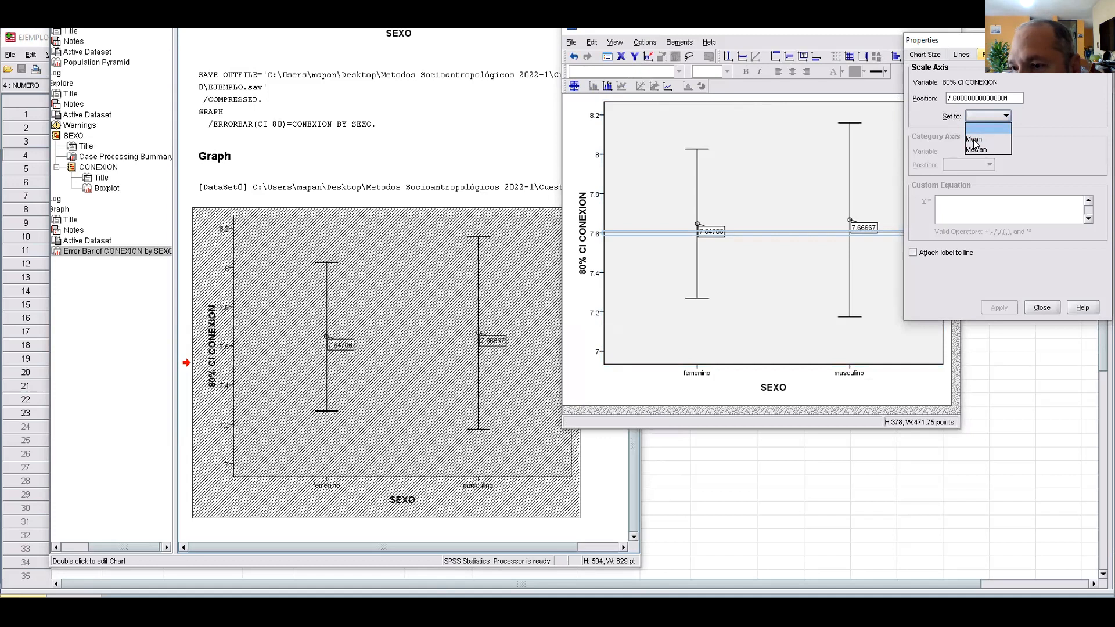
click(975, 141)
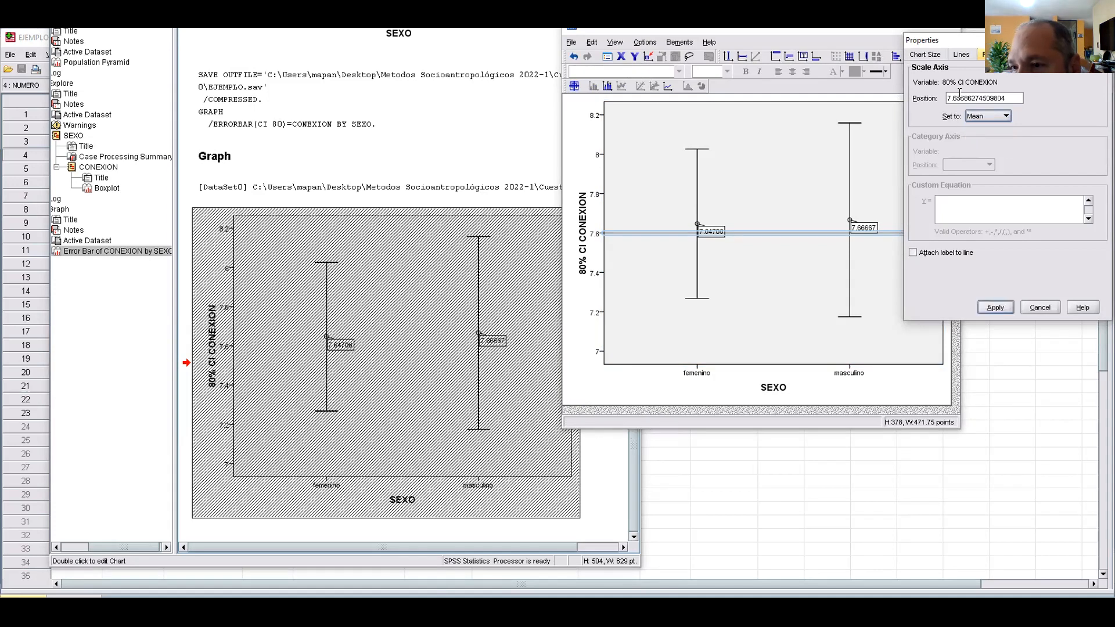
click(989, 304)
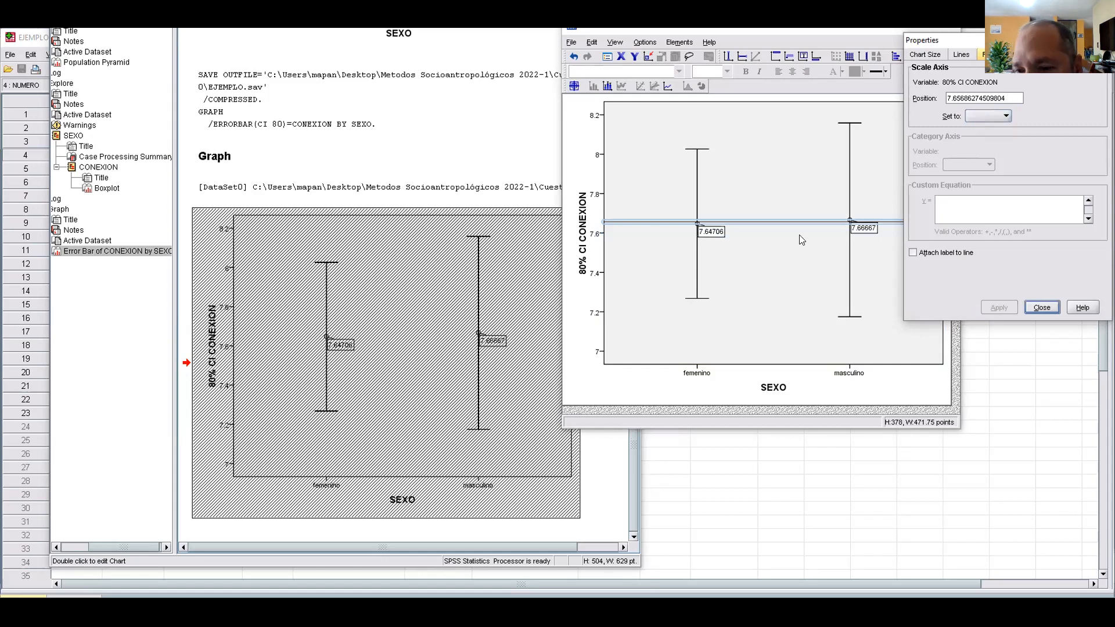
click(1036, 306)
click(925, 268)
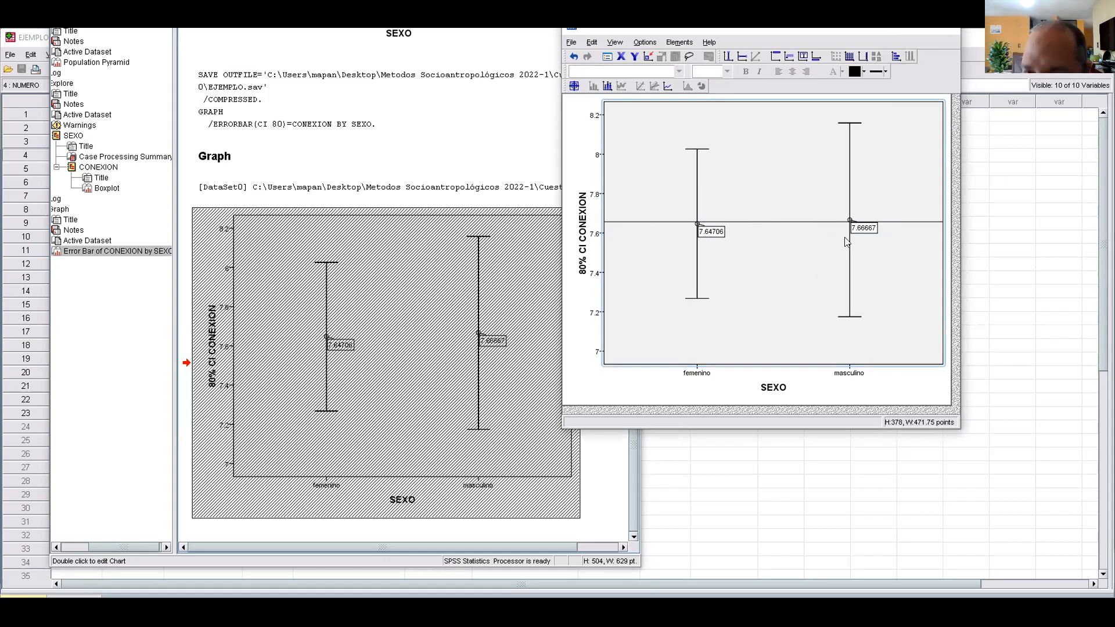
Step: Give the mean reference line in the error bar chart a dashed line style
double_click(786, 222)
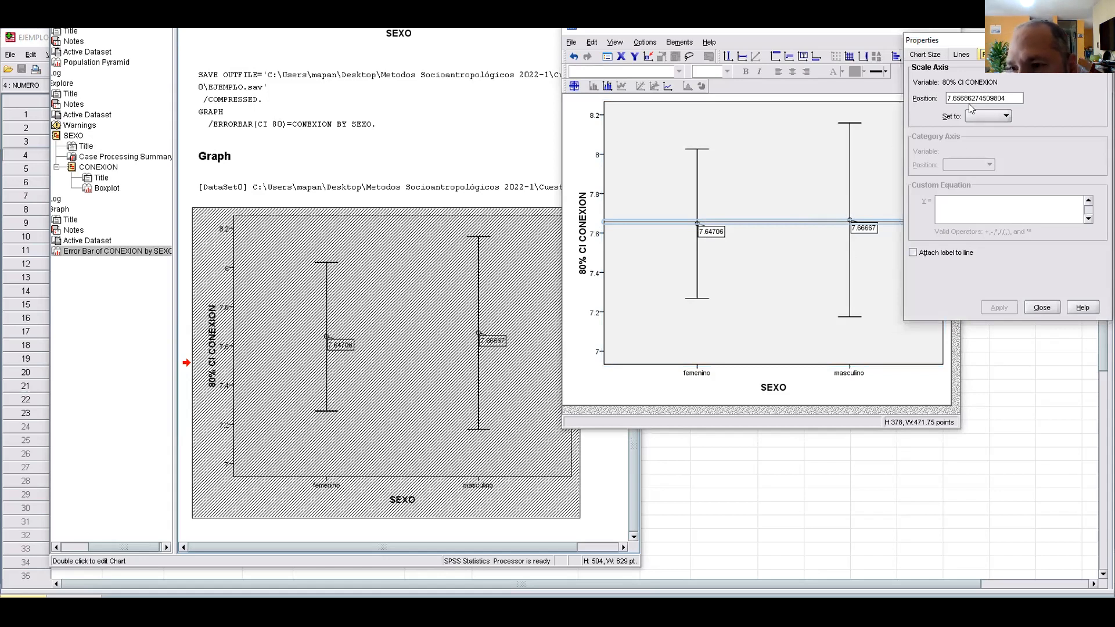
click(961, 54)
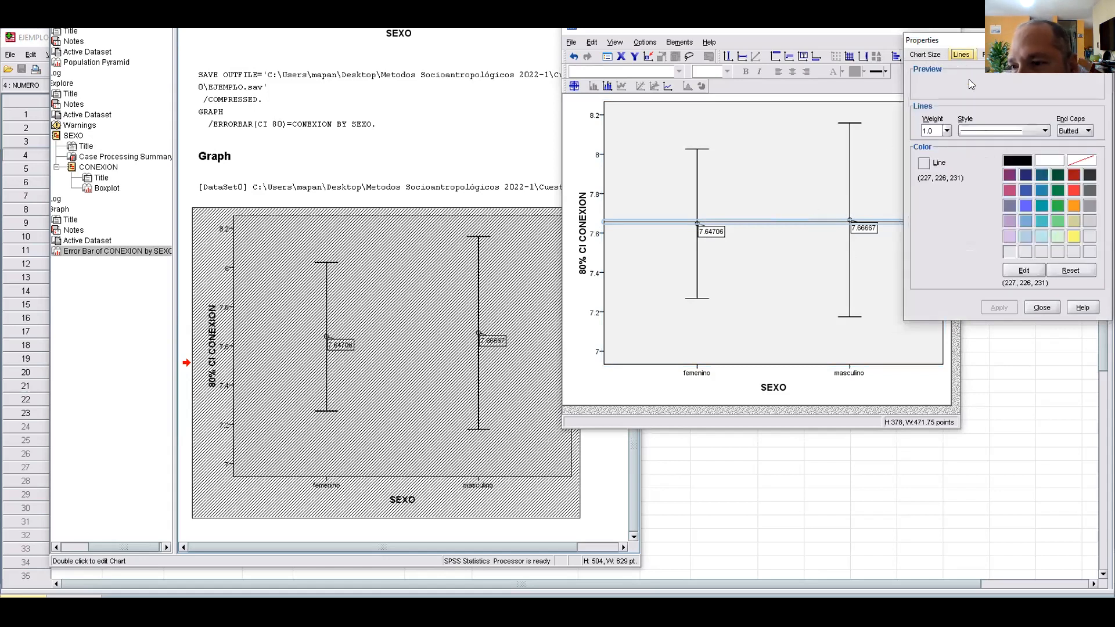
click(983, 133)
click(985, 149)
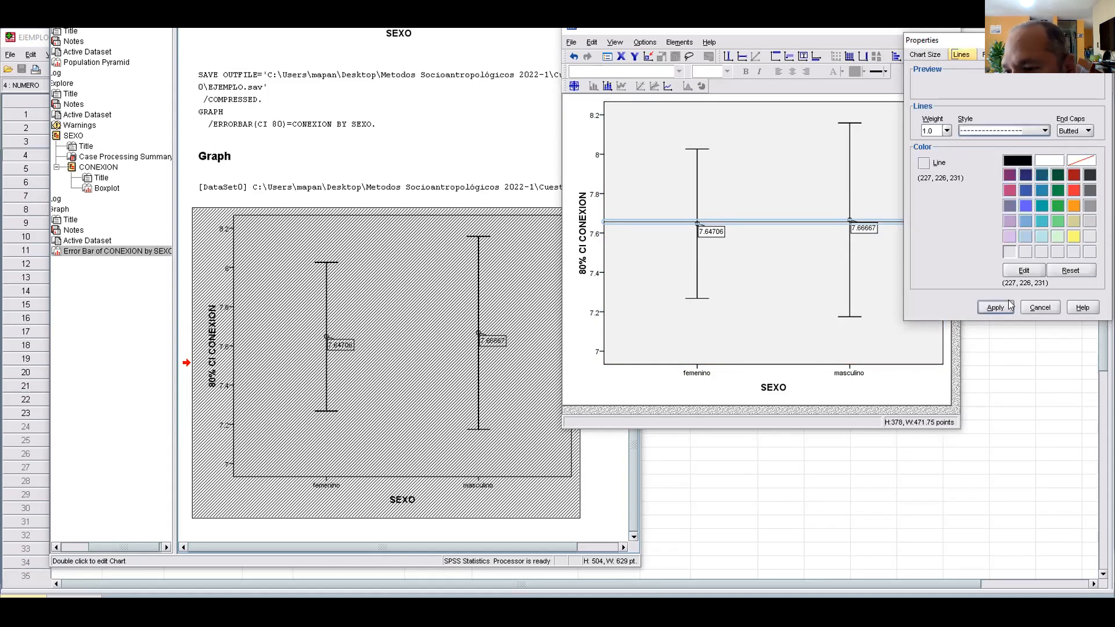
click(996, 308)
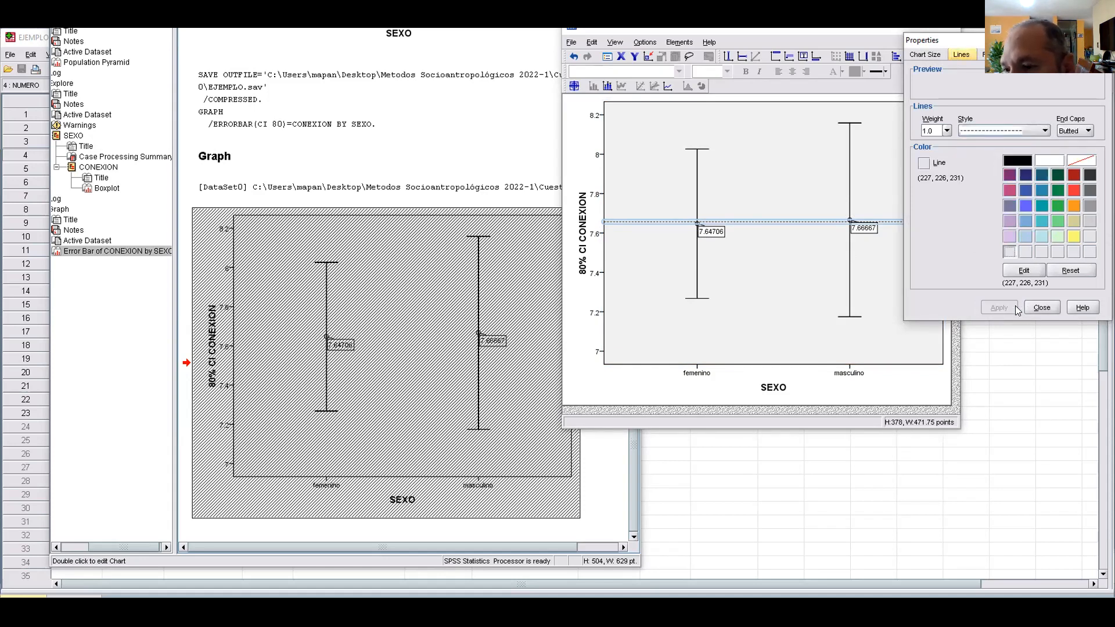
click(1041, 307)
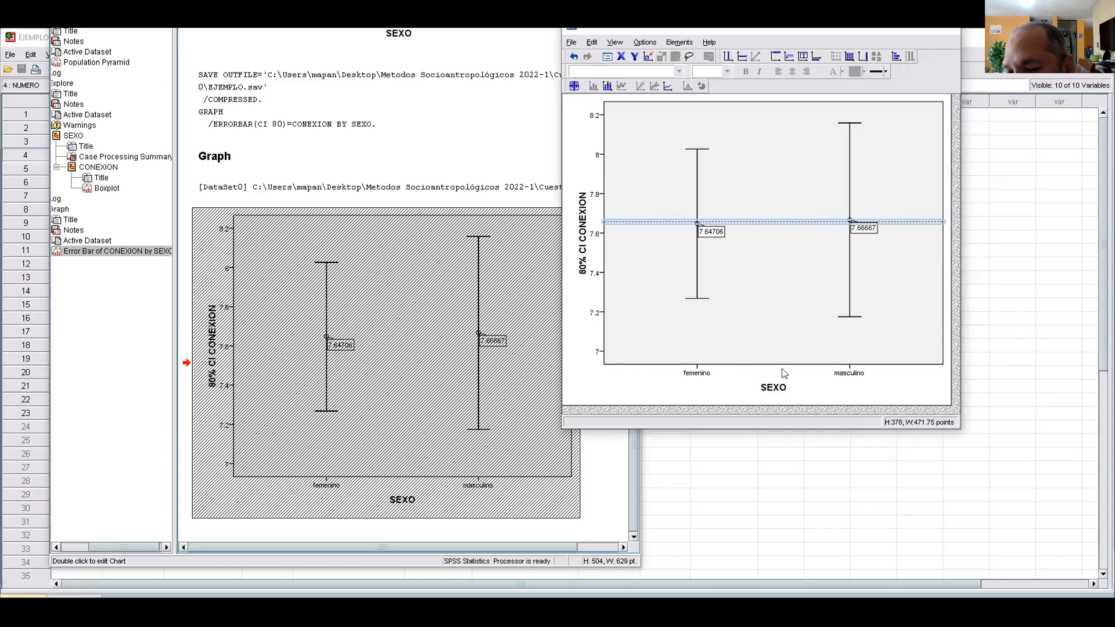
Step: Reorder the SEXO categories in the CONEXION error bar chart so masculino comes before femenino, and return to the output
double_click(851, 375)
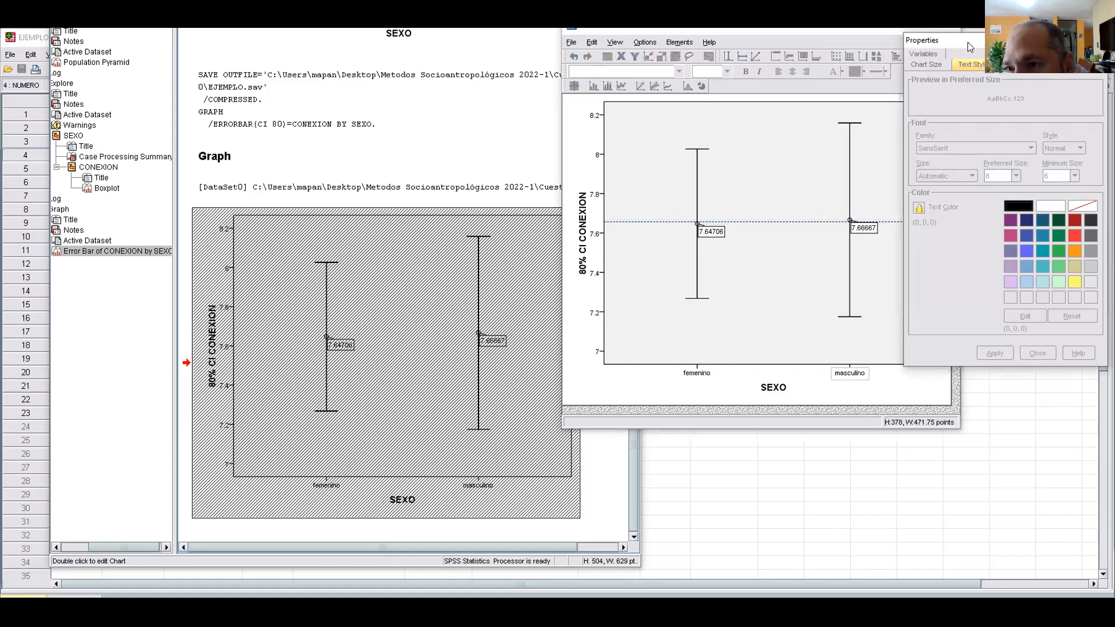
drag(1095, 38, 1086, 86)
click(1088, 87)
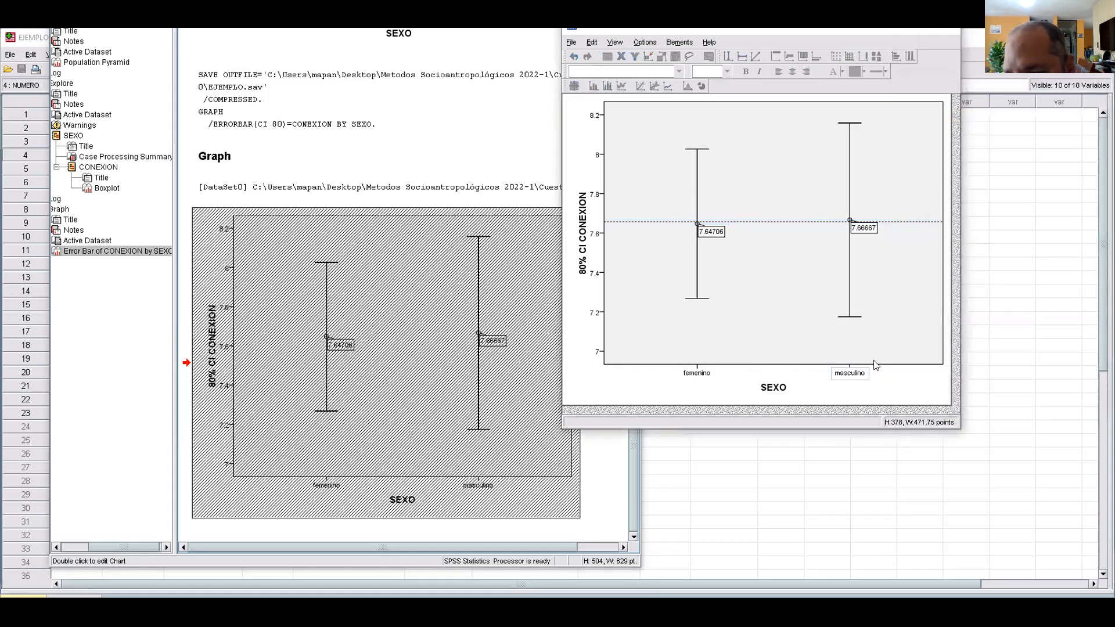
double_click(876, 364)
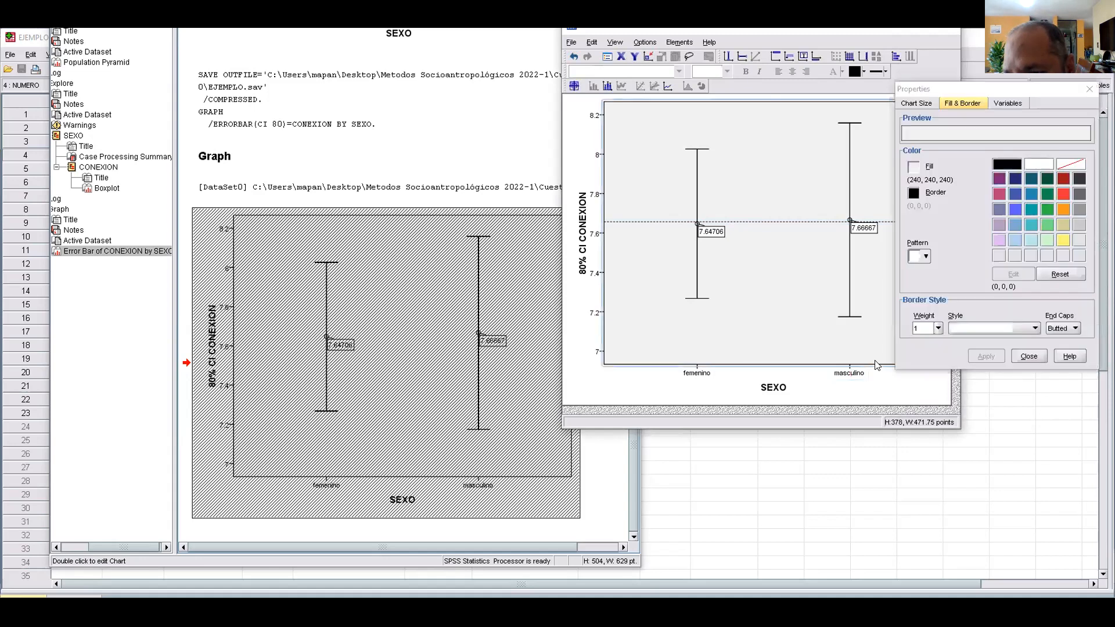
click(877, 366)
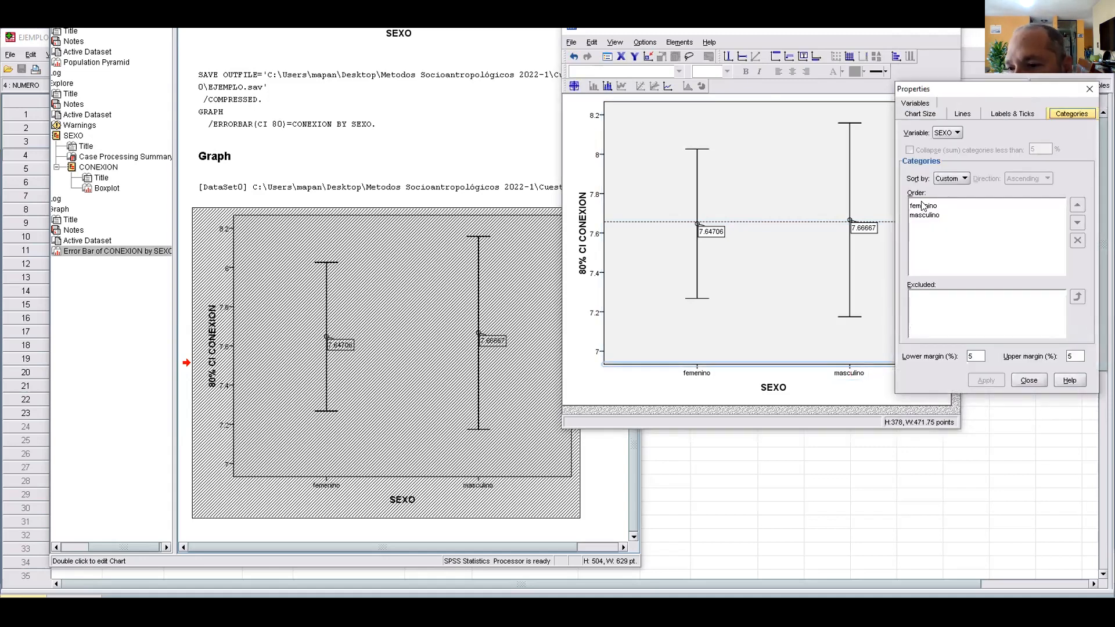
click(936, 219)
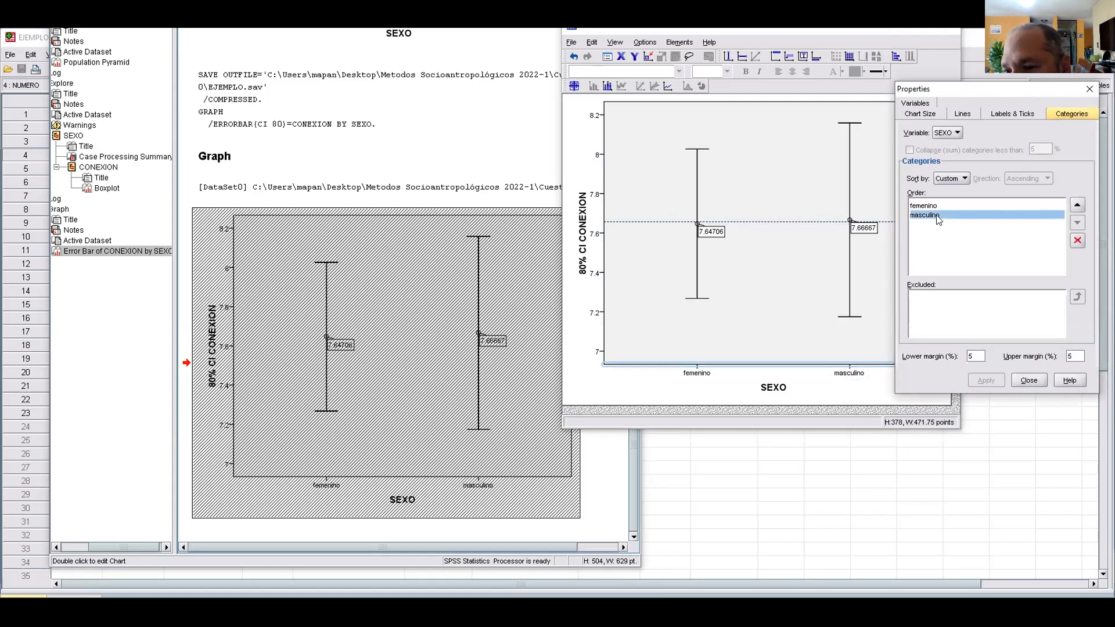
click(1078, 206)
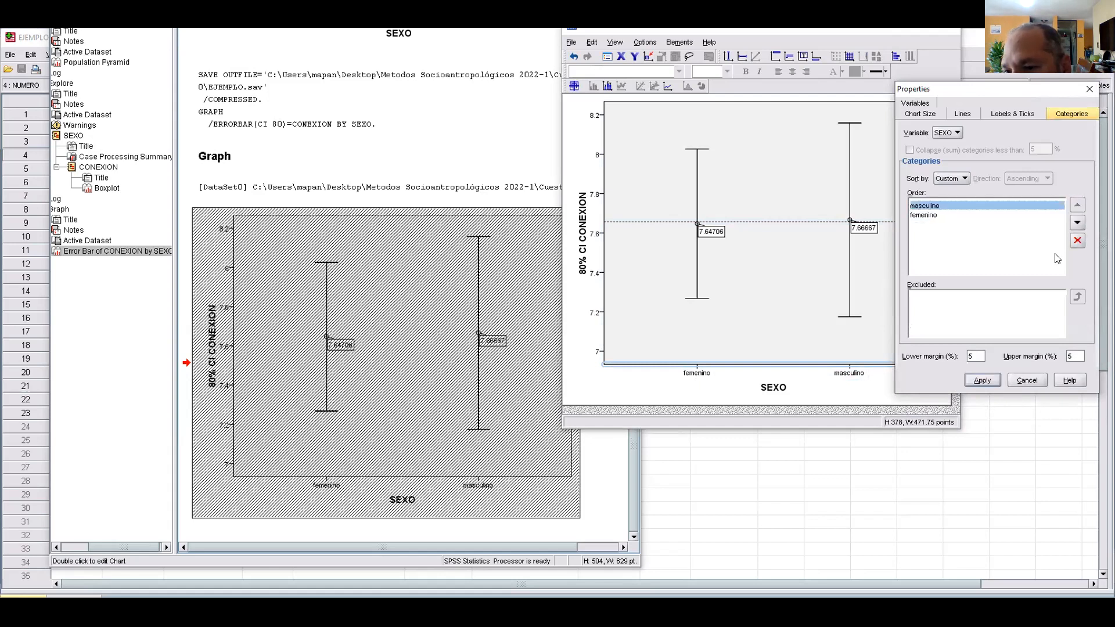
click(990, 381)
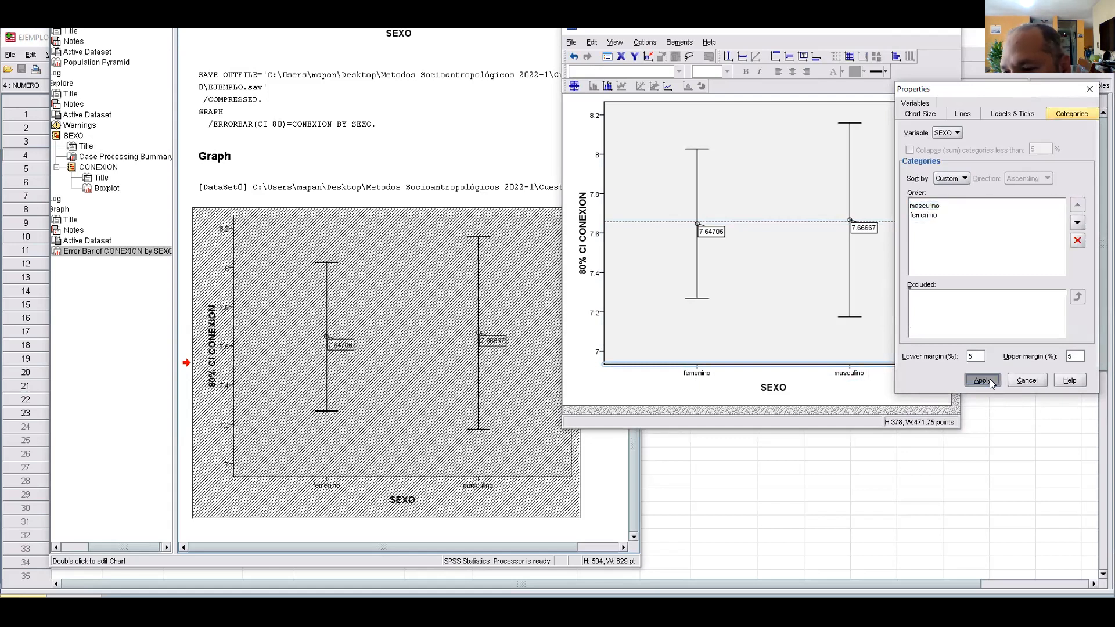
click(1029, 380)
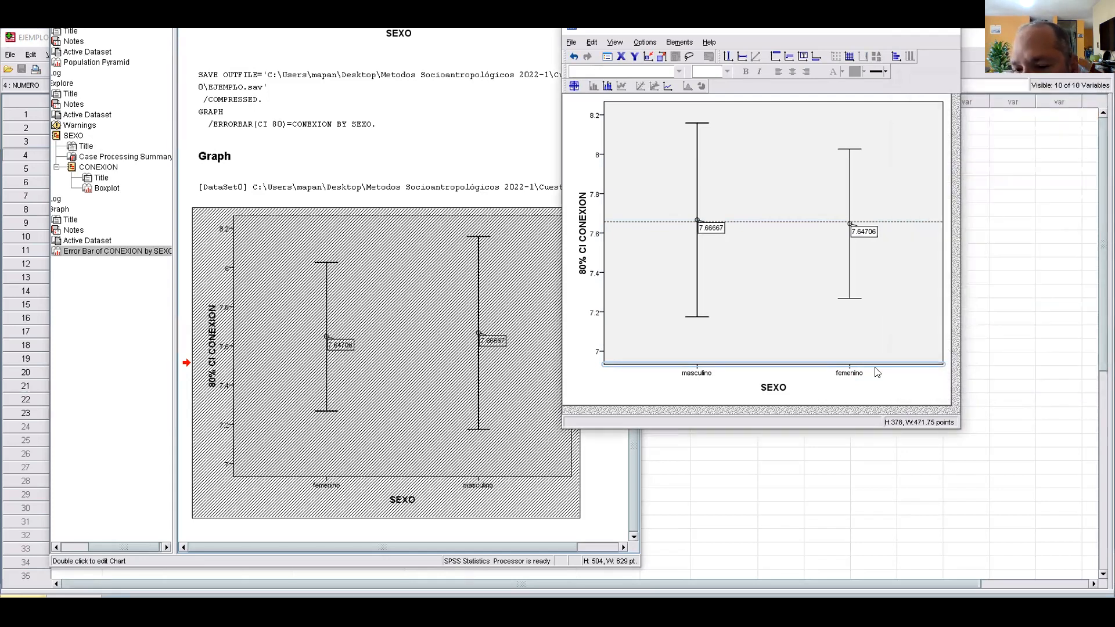
click(806, 324)
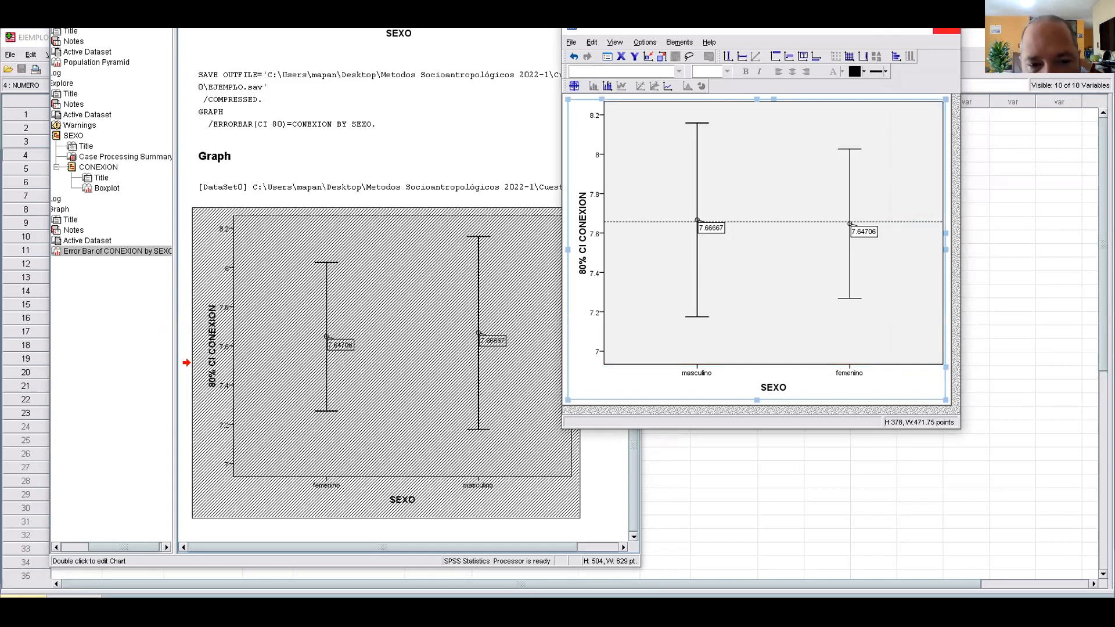
click(947, 30)
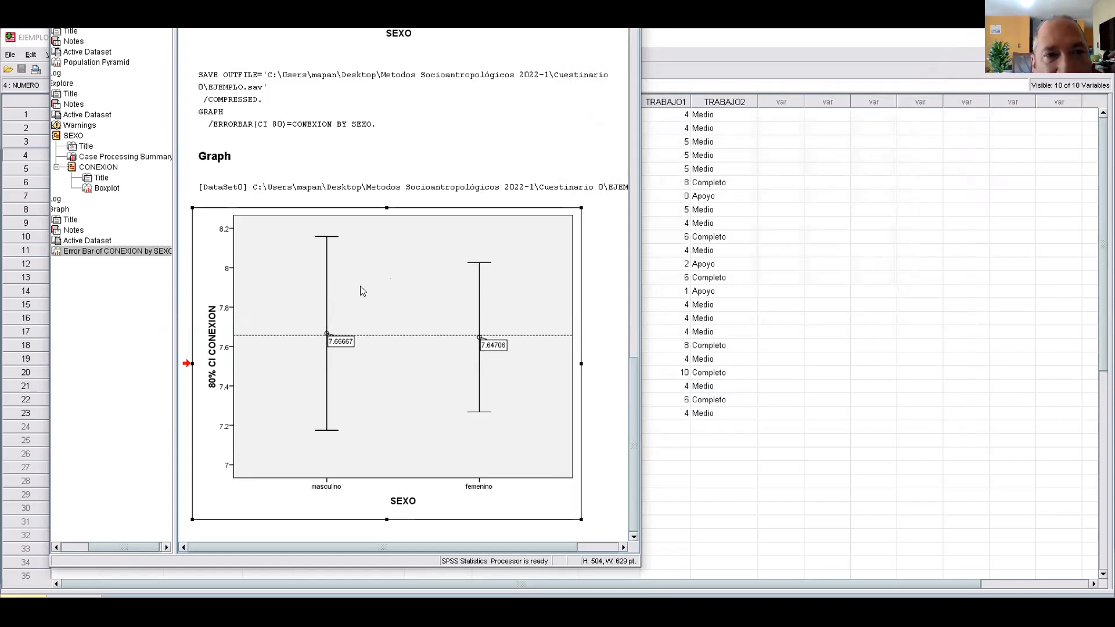
Step: Compare how CONEXION differs by SEXO across the population pyramid, the boxplot and the edited error bar chart
scroll(360, 286, up, 10)
scroll(360, 291, up, 12)
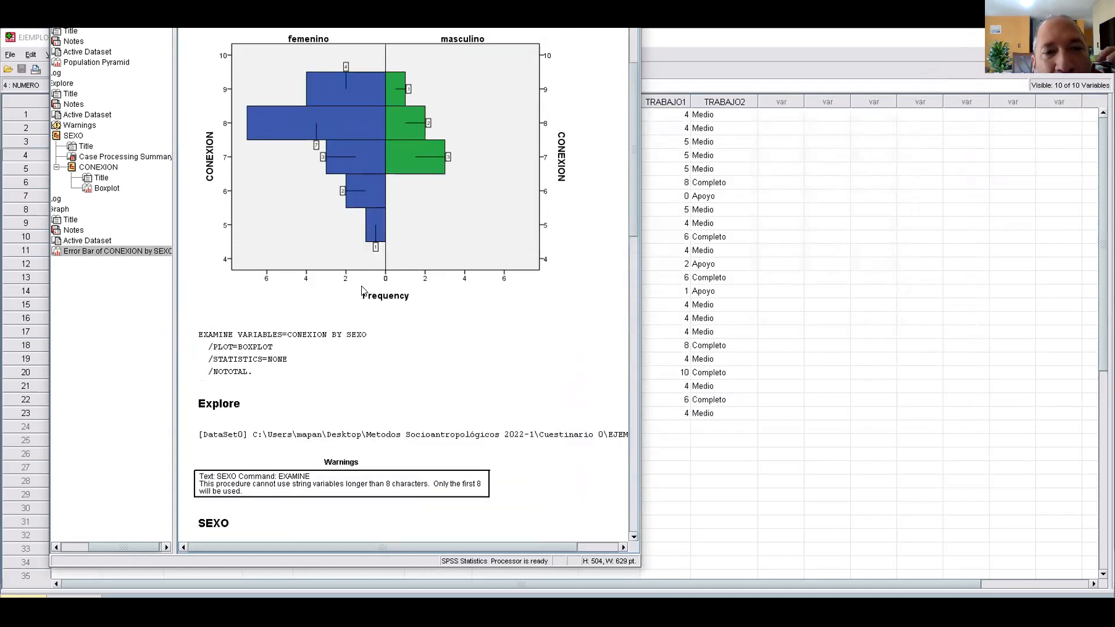
scroll(361, 288, down, 3)
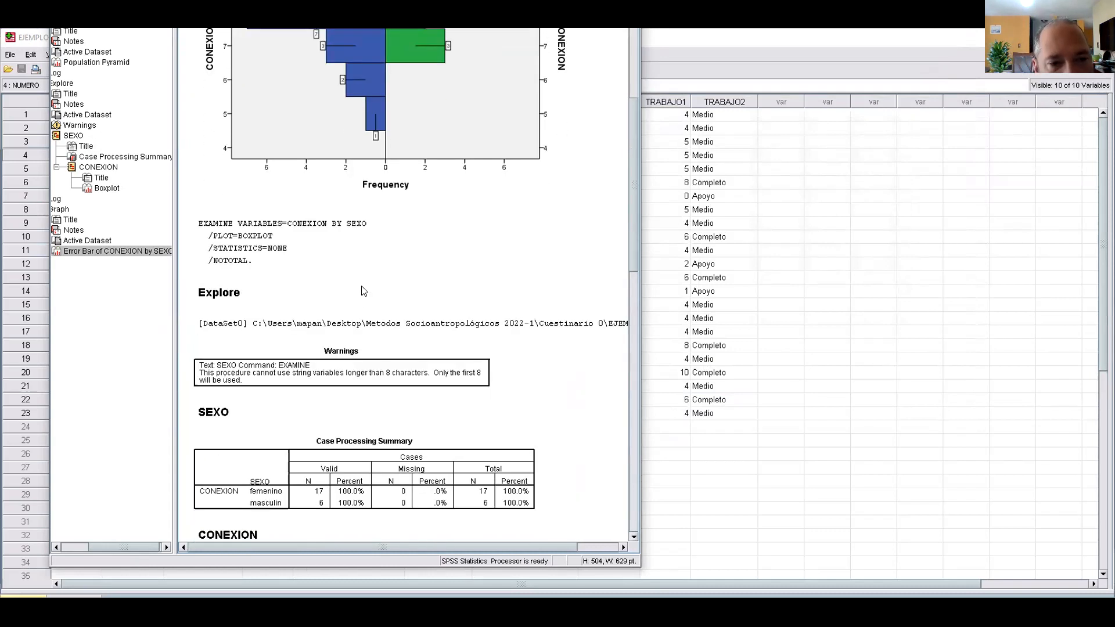
scroll(362, 290, down, 20)
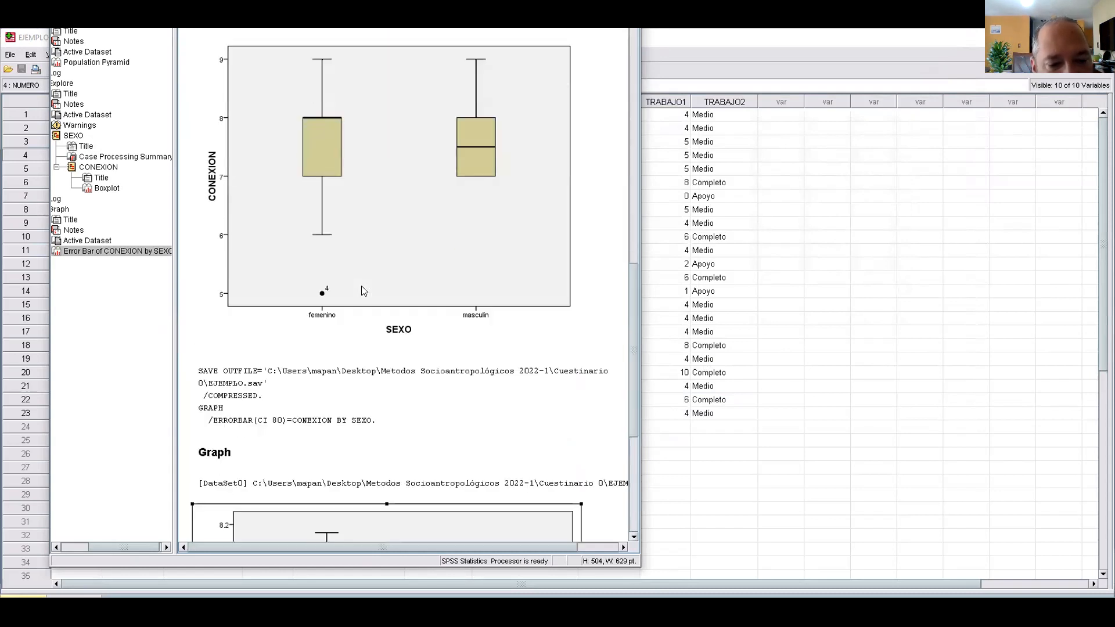
scroll(361, 288, down, 3)
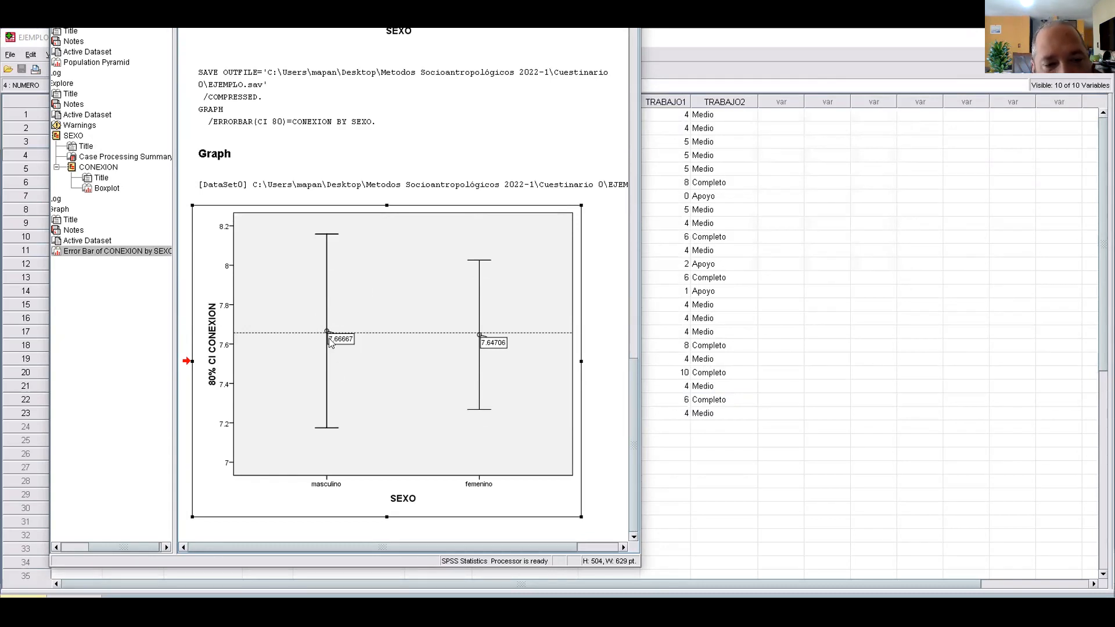
scroll(361, 289, up, 13)
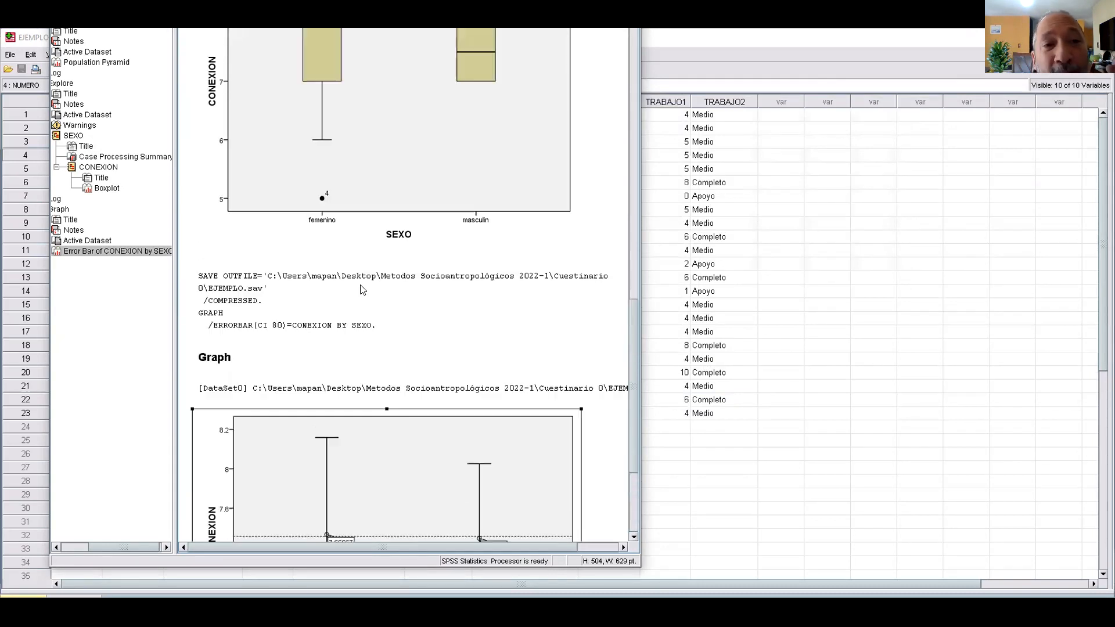
scroll(361, 289, up, 15)
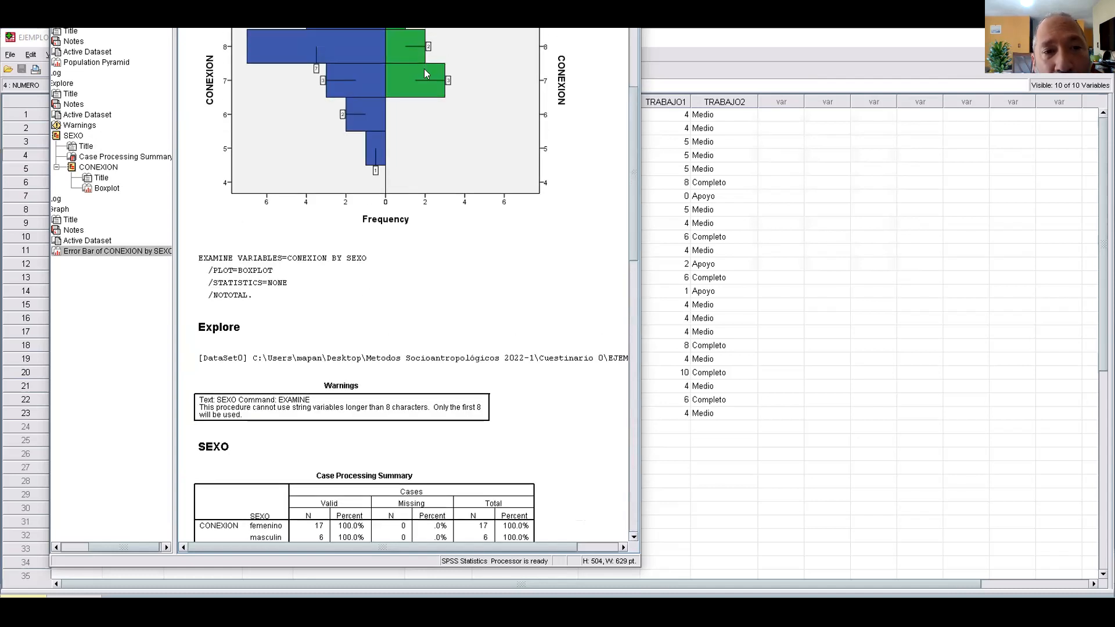
scroll(415, 97, up, 1)
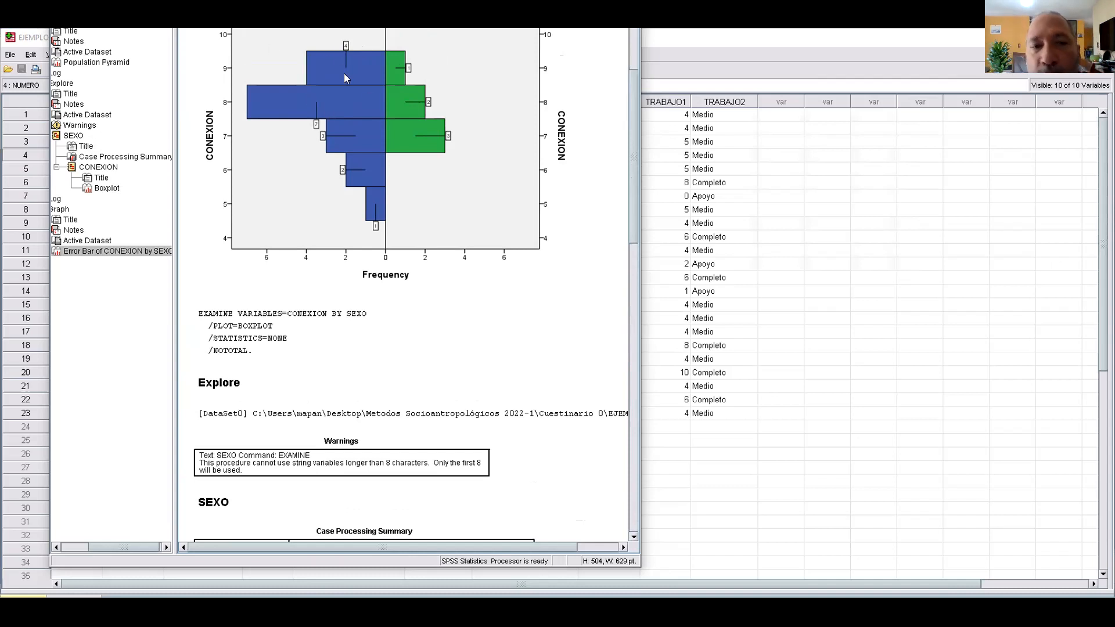
scroll(344, 73, down, 15)
scroll(347, 212, down, 4)
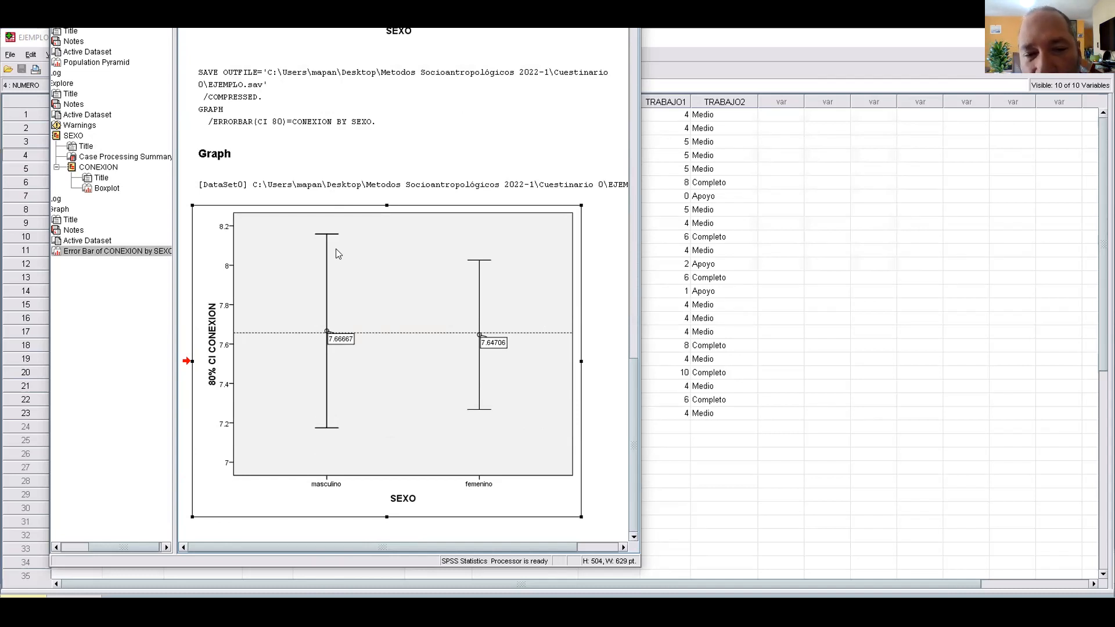
click(614, 263)
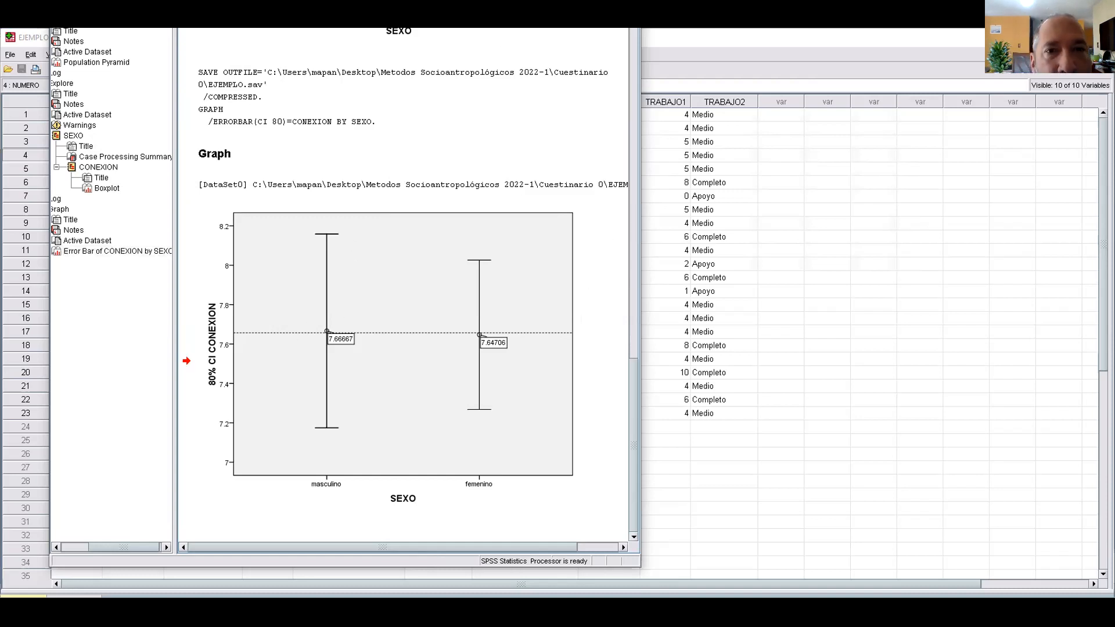
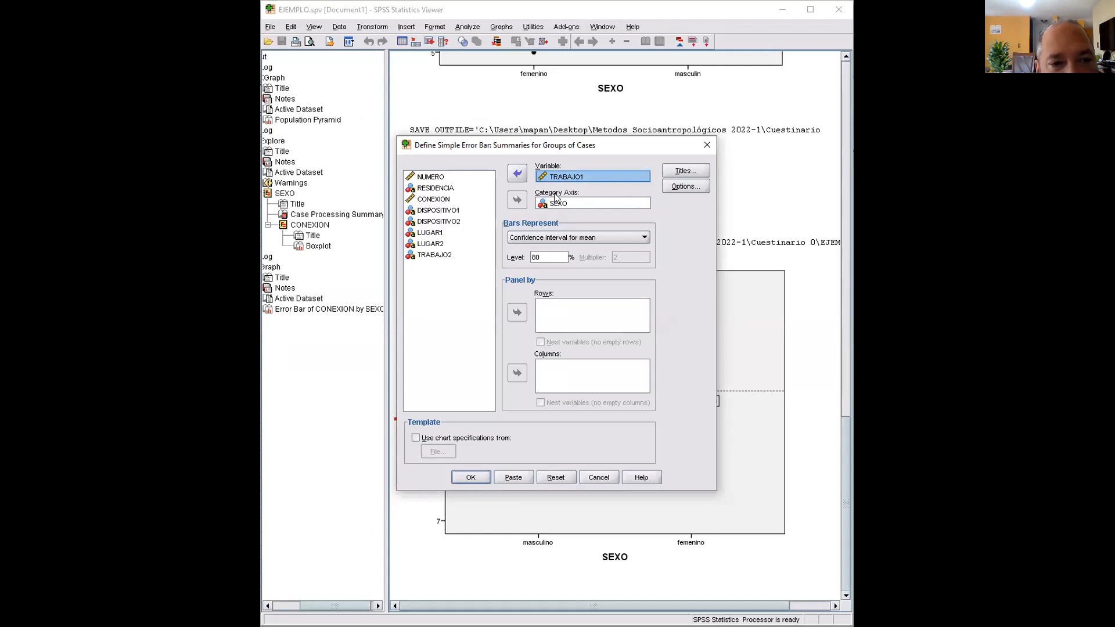
Step: Create a simple error bar chart of TRABAJO1 with SEXO on the category axis and an 80% confidence interval for the mean
click(564, 205)
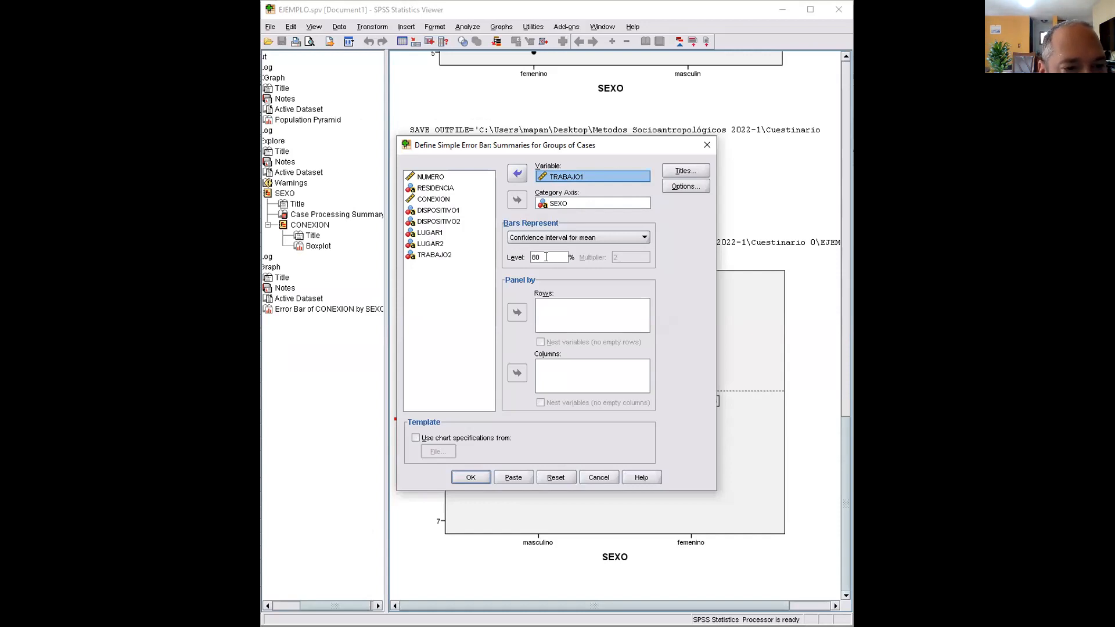
click(470, 477)
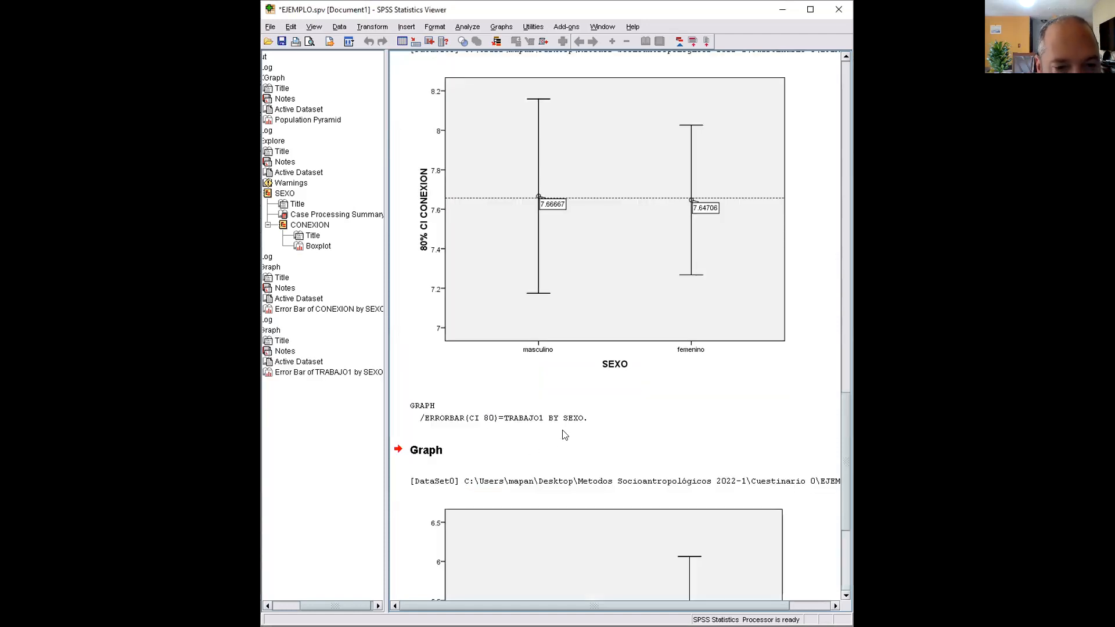
scroll(620, 405, down, 3)
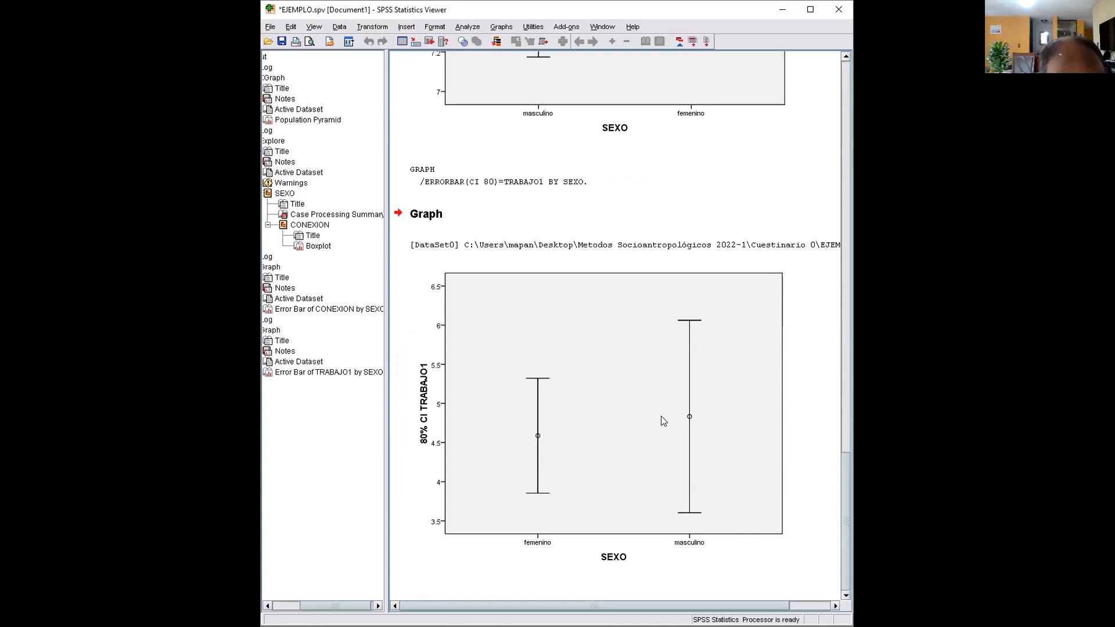
Step: Show the mean data labels on the TRABAJO1 error bars and add a dashed horizontal reference line at the mean
double_click(610, 421)
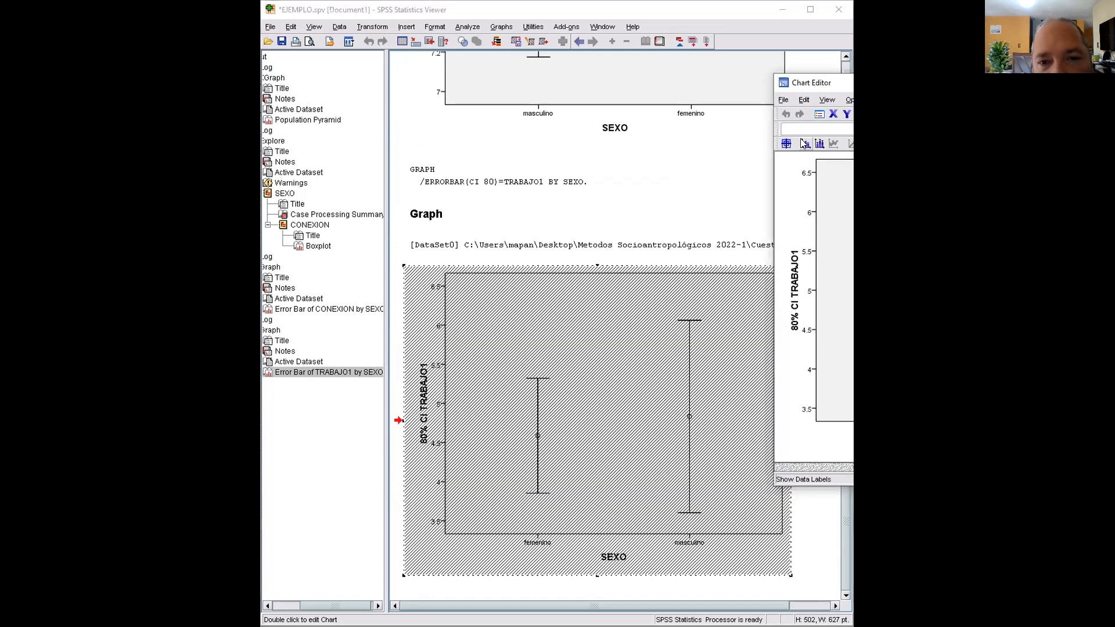
click(805, 144)
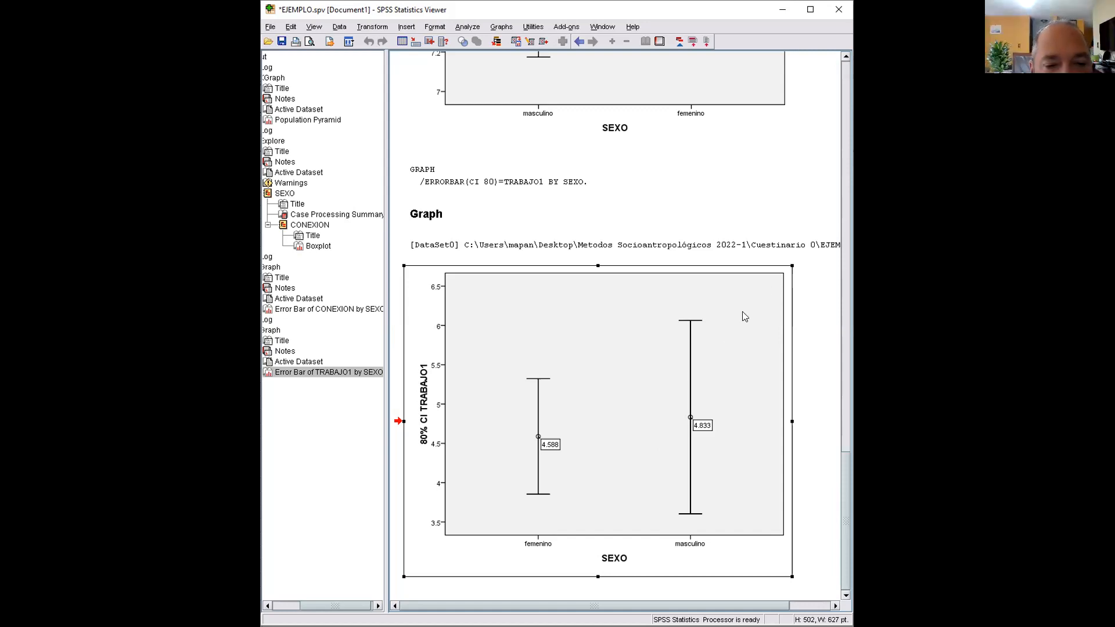
double_click(718, 341)
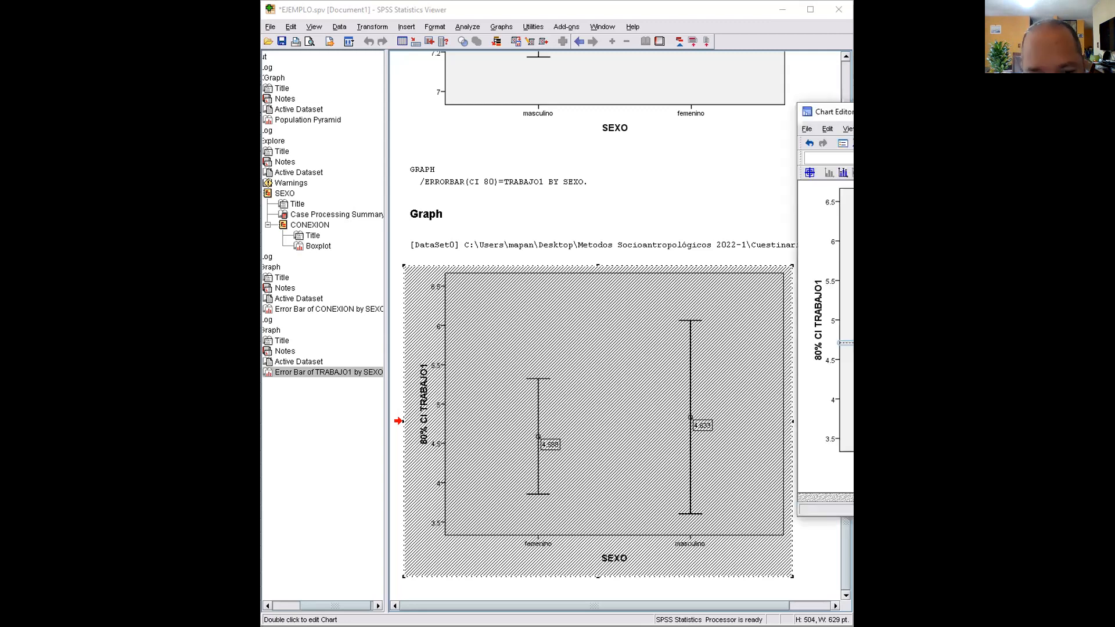
key(alt+F4)
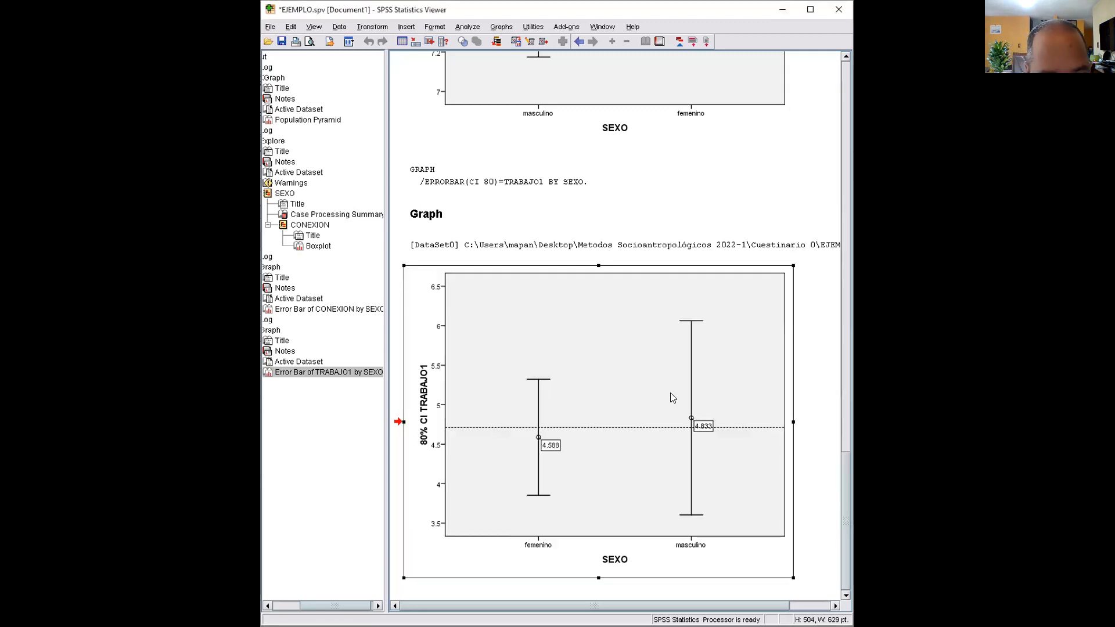
Step: Copy the TRABAJO1 by SEXO error bar chart and paste it onto a new second slide in PowerPoint
right_click(741, 336)
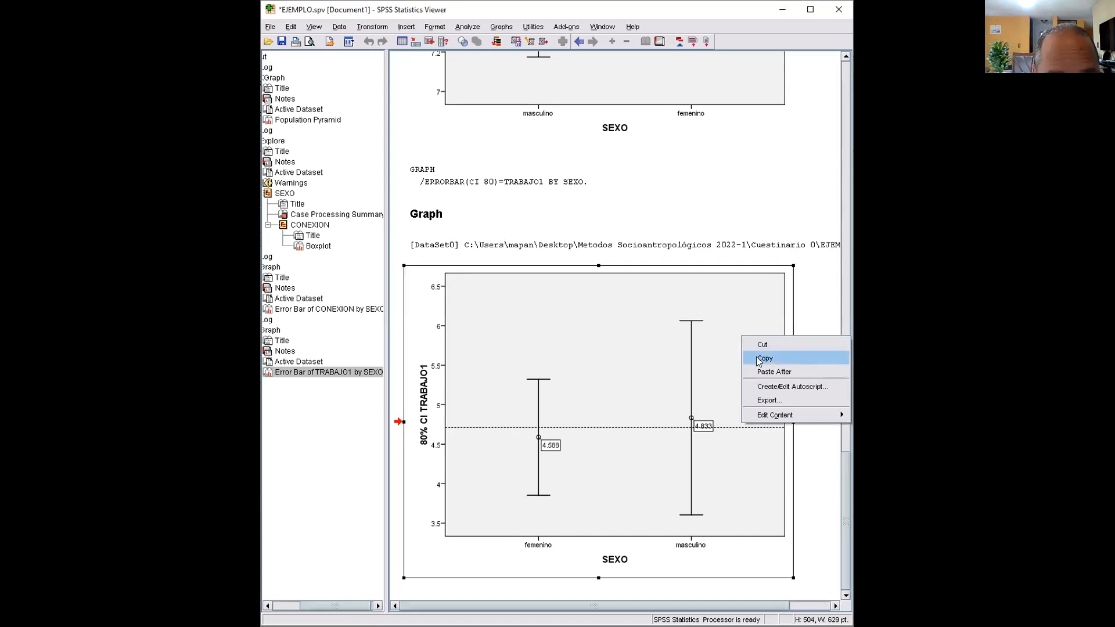
click(758, 360)
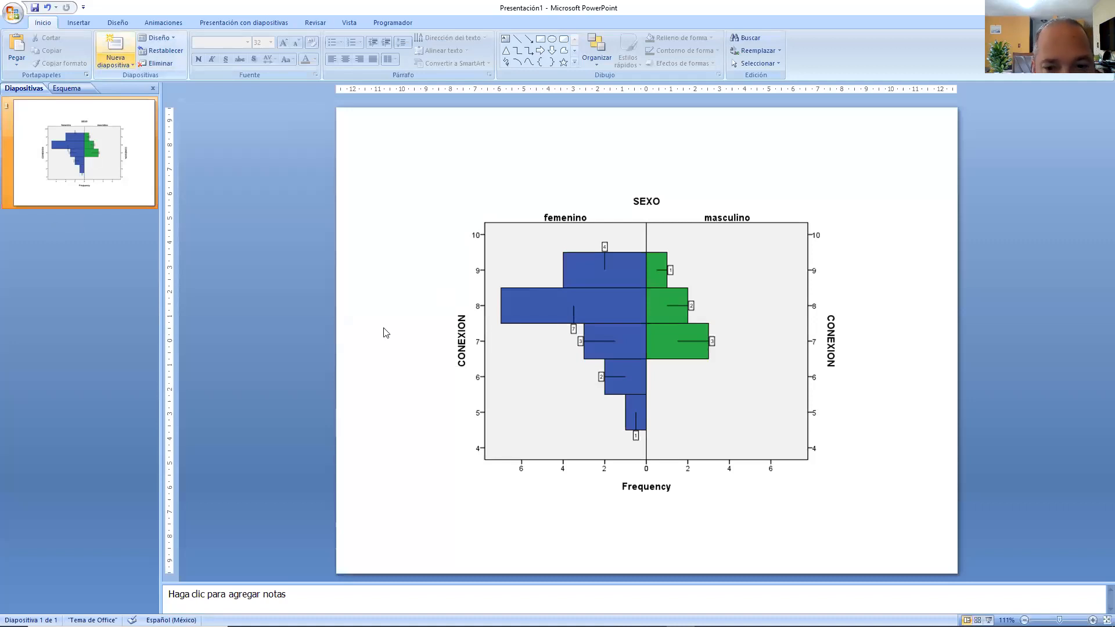
key(ctrl+v)
click(884, 298)
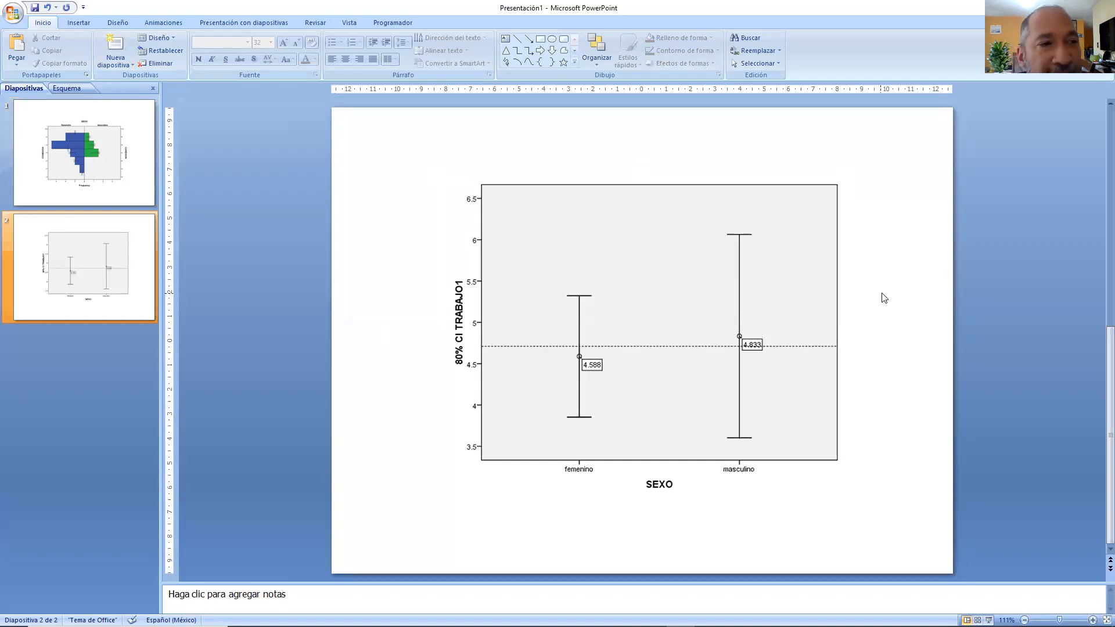
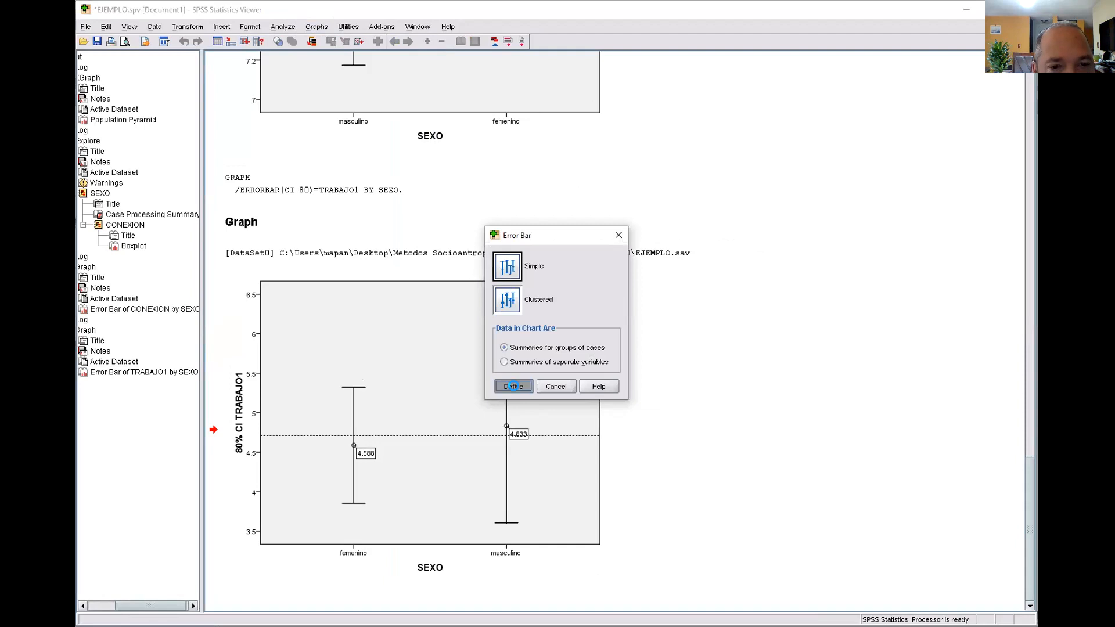
Step: In SPSS, create a simple error bar chart of TRABAJO1 with RESIDENCIA replacing SEXO on the category axis, keeping the 80% confidence interval
click(561, 177)
click(556, 204)
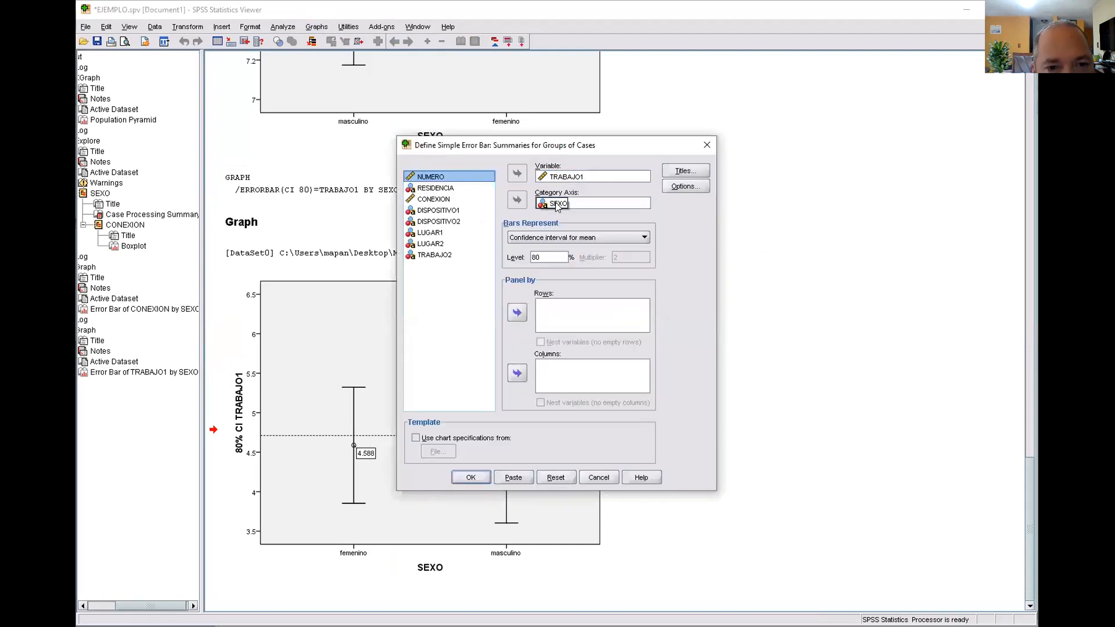
click(519, 201)
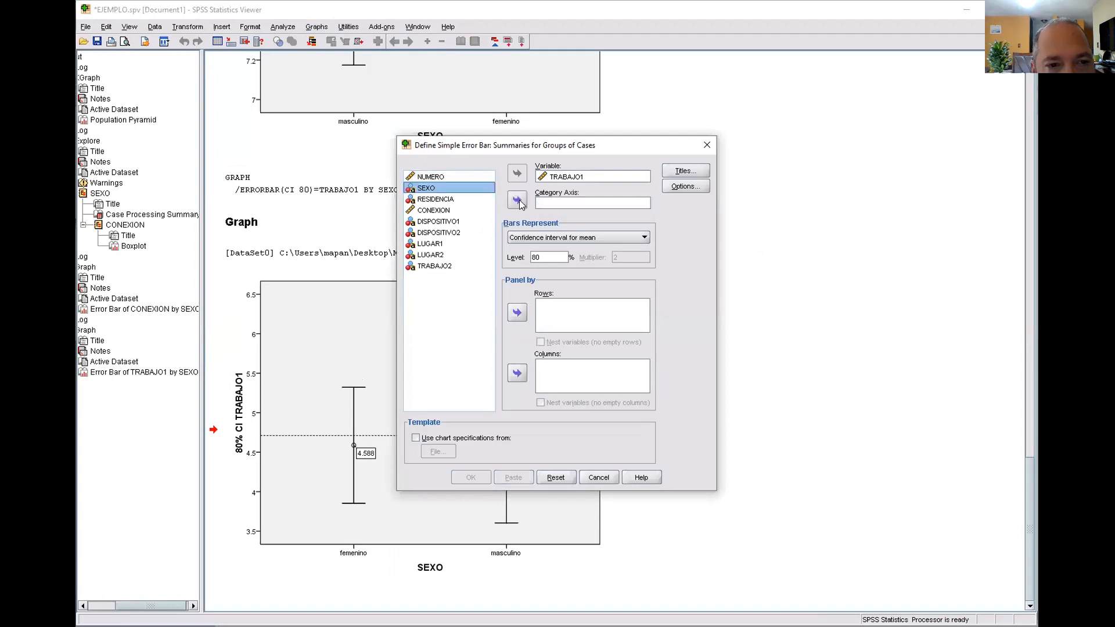
click(436, 199)
click(517, 202)
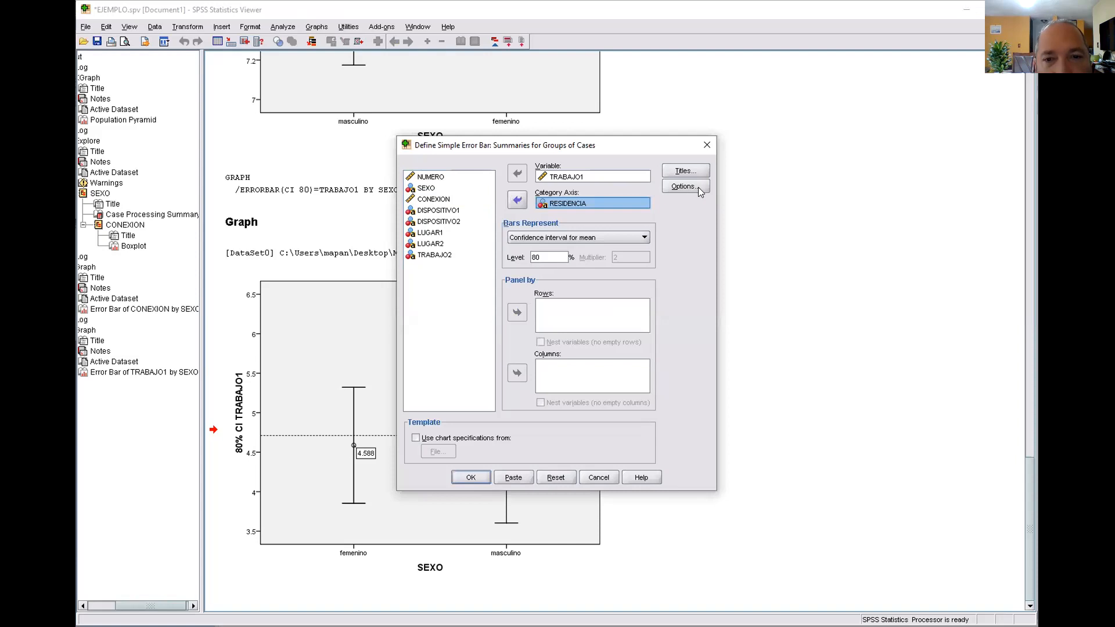
click(471, 478)
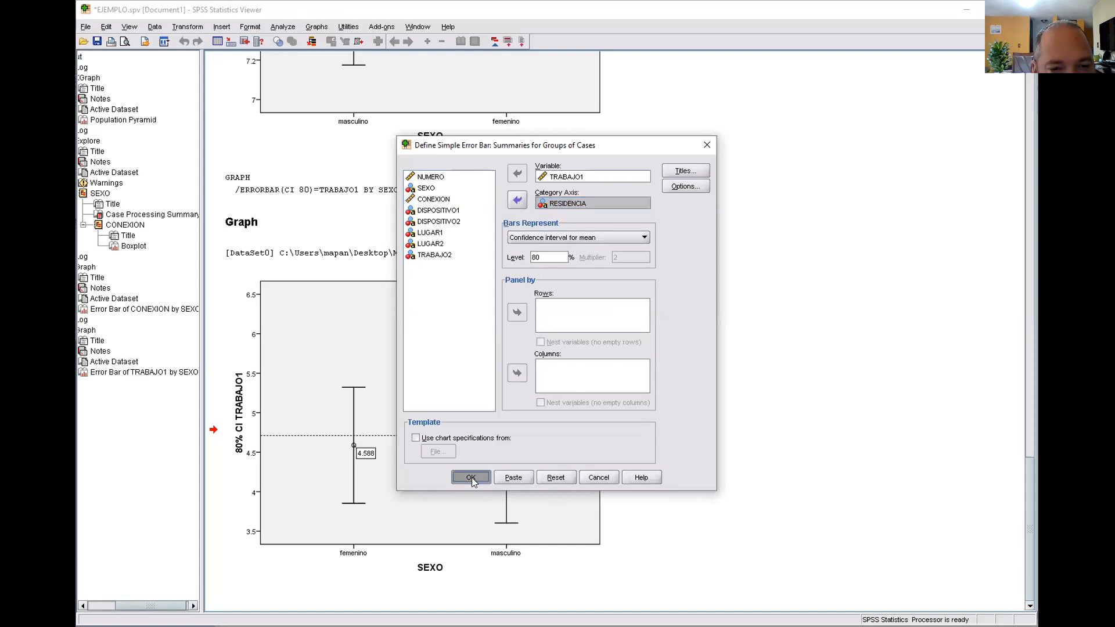
Step: Show the mean data labels on the error bars of the TRABAJO1 by RESIDENCIA chart
scroll(473, 482, down, 5)
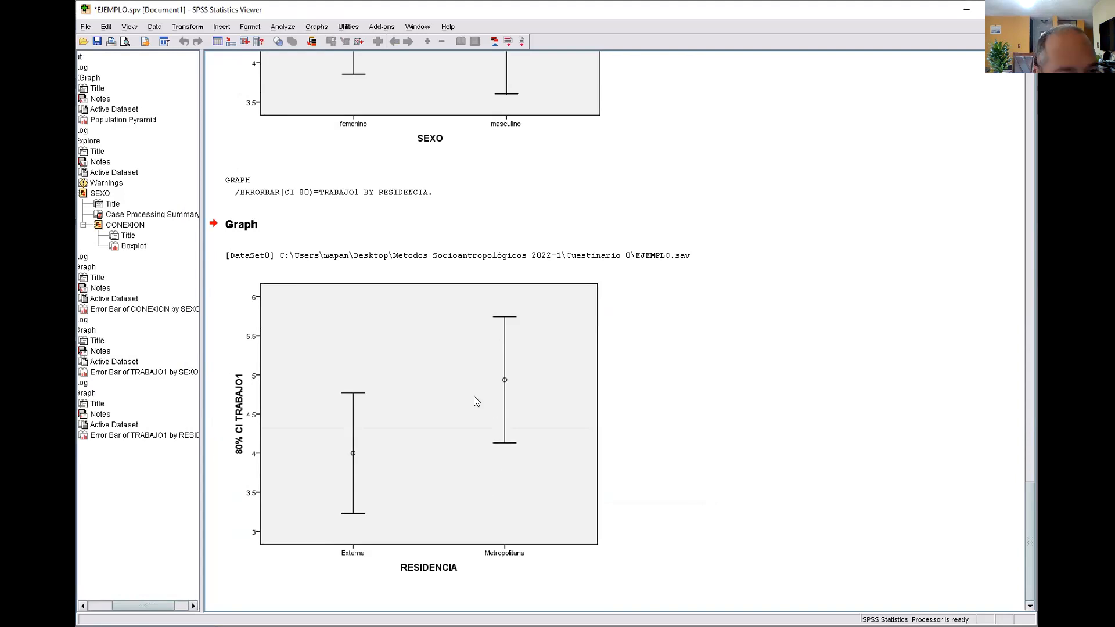
click(518, 379)
double_click(520, 382)
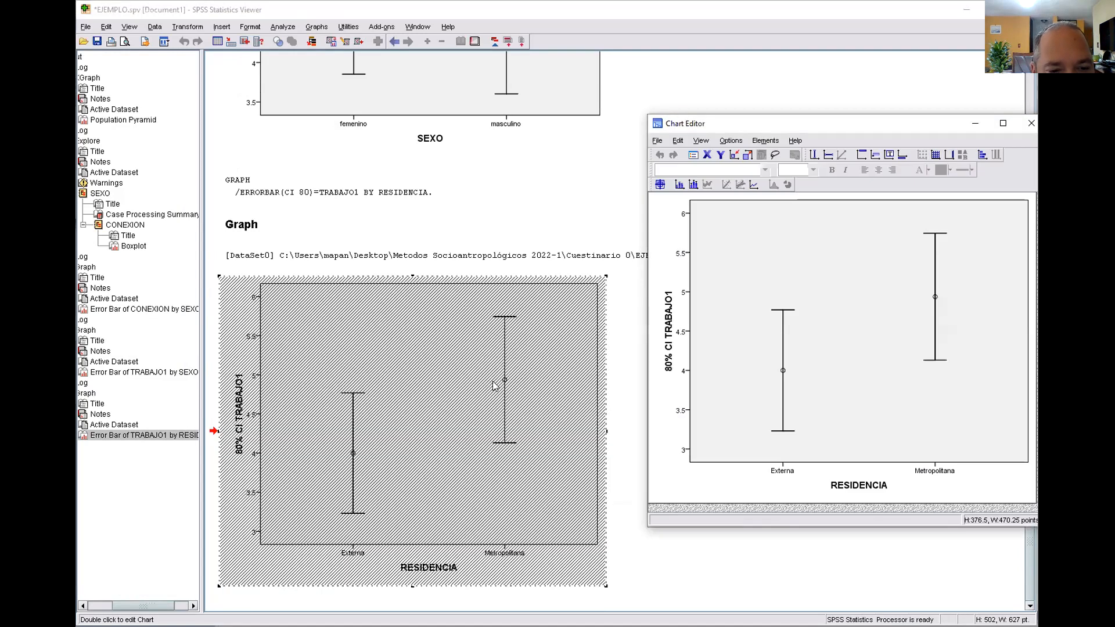
click(677, 185)
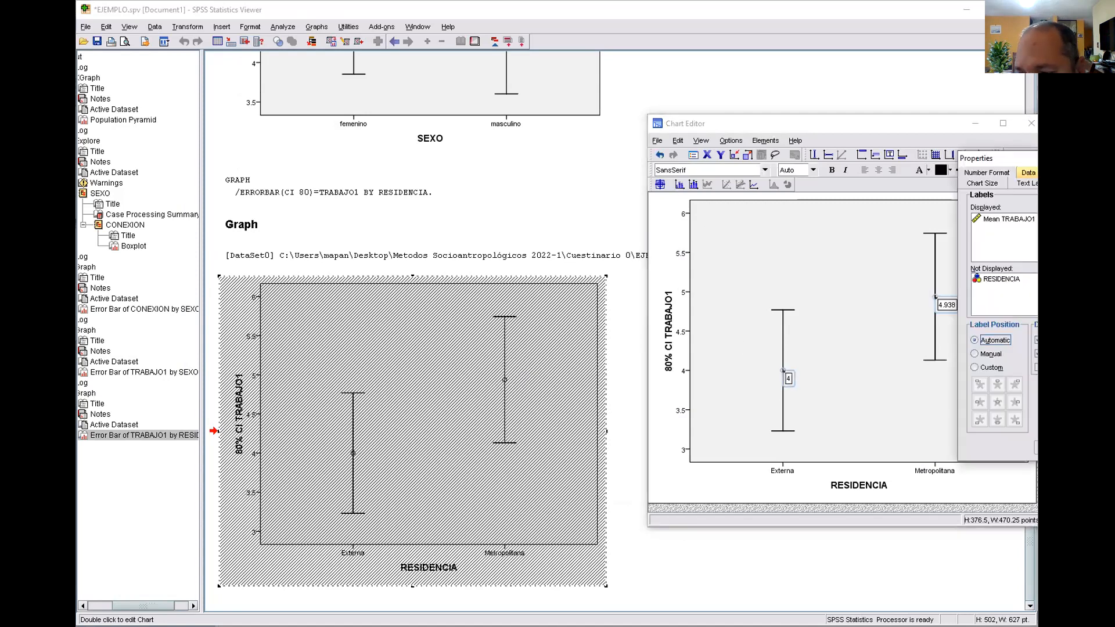
click(1087, 448)
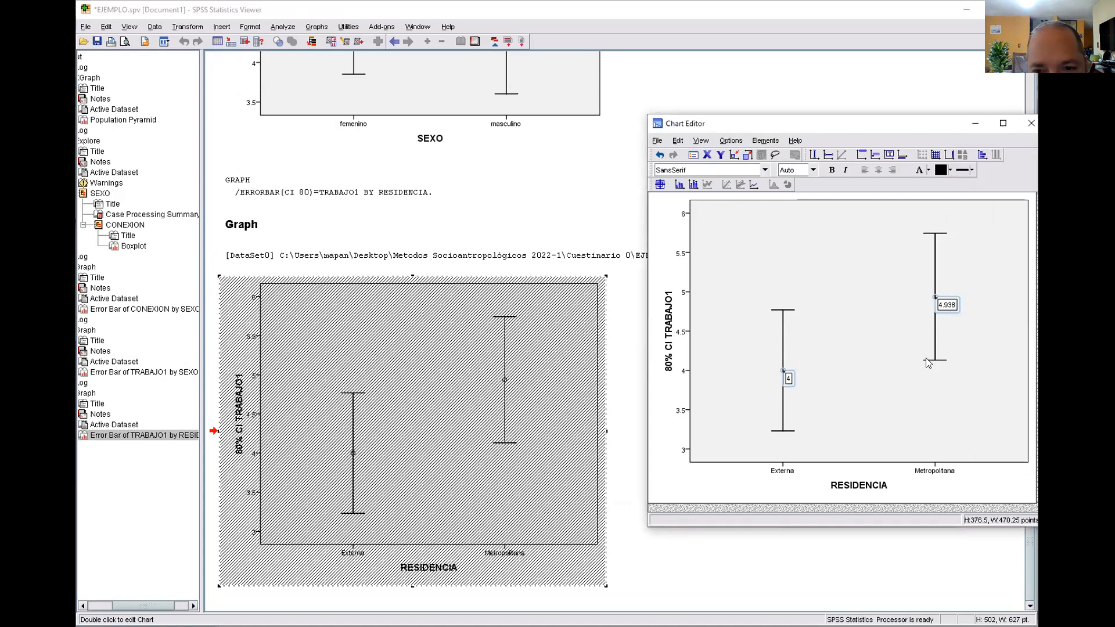
click(1032, 123)
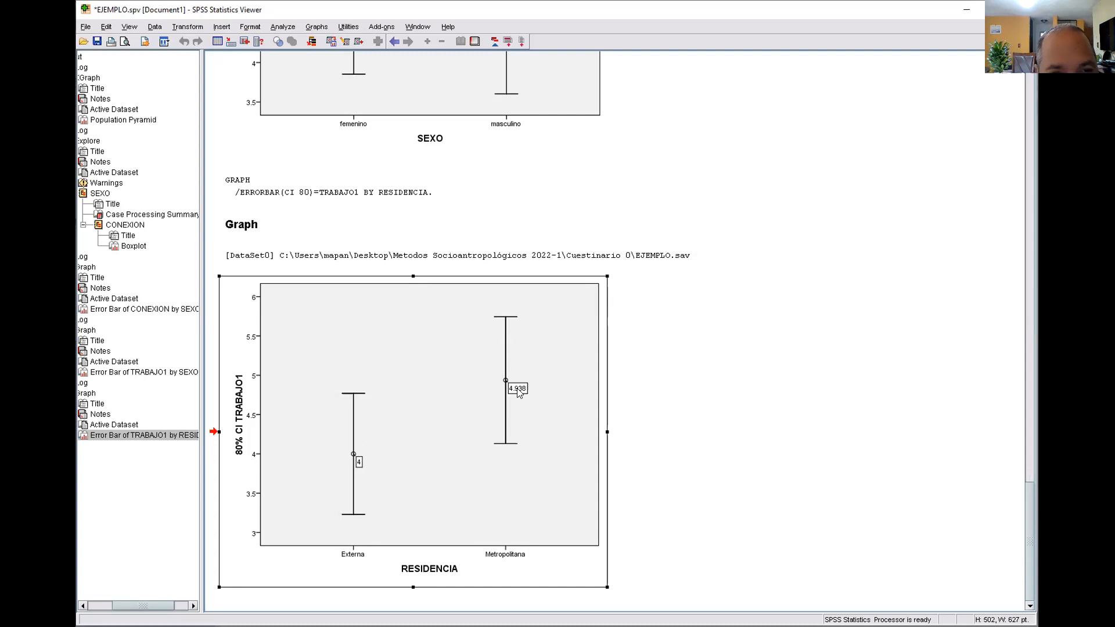
Step: Add a horizontal reference line to the TRABAJO1 by RESIDENCIA chart and move it level with the upper end of the Externa error bar
double_click(524, 300)
click(842, 155)
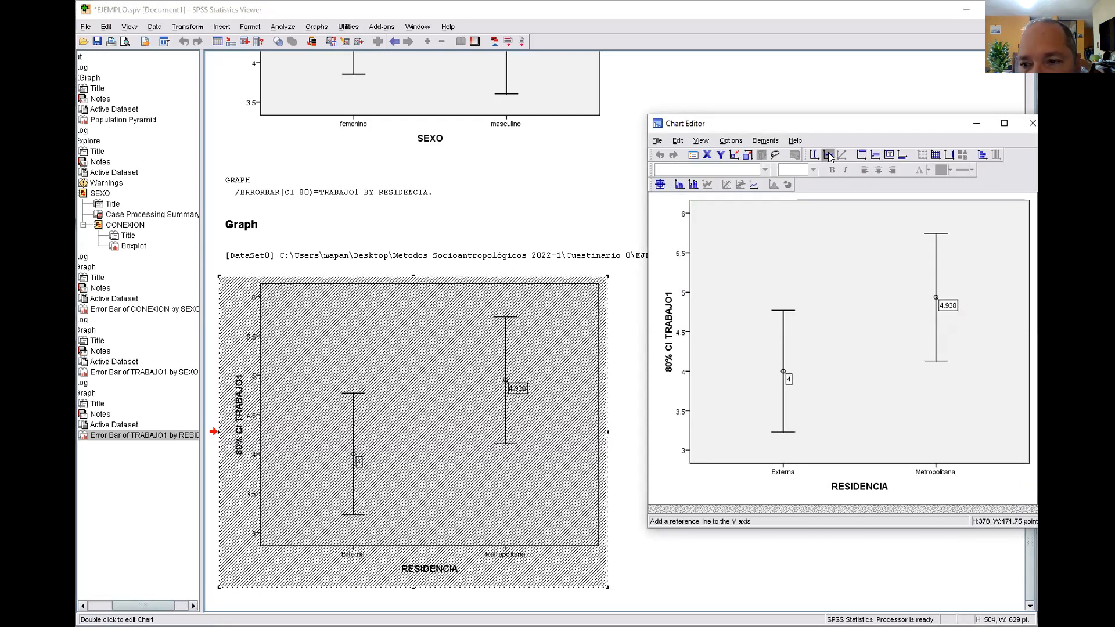
click(849, 326)
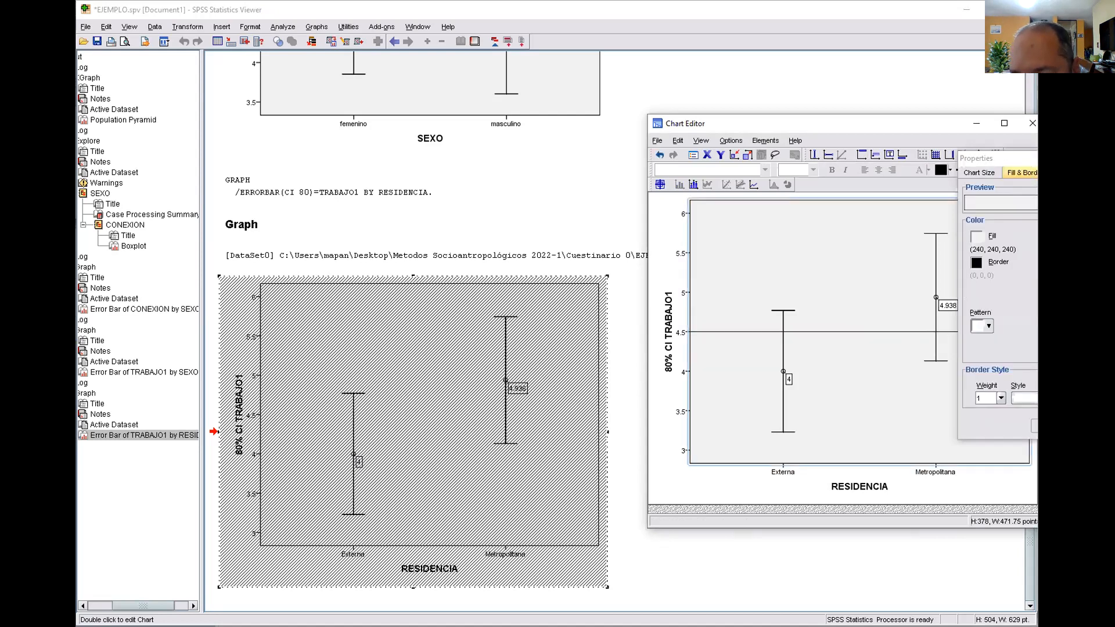
click(1077, 426)
click(907, 332)
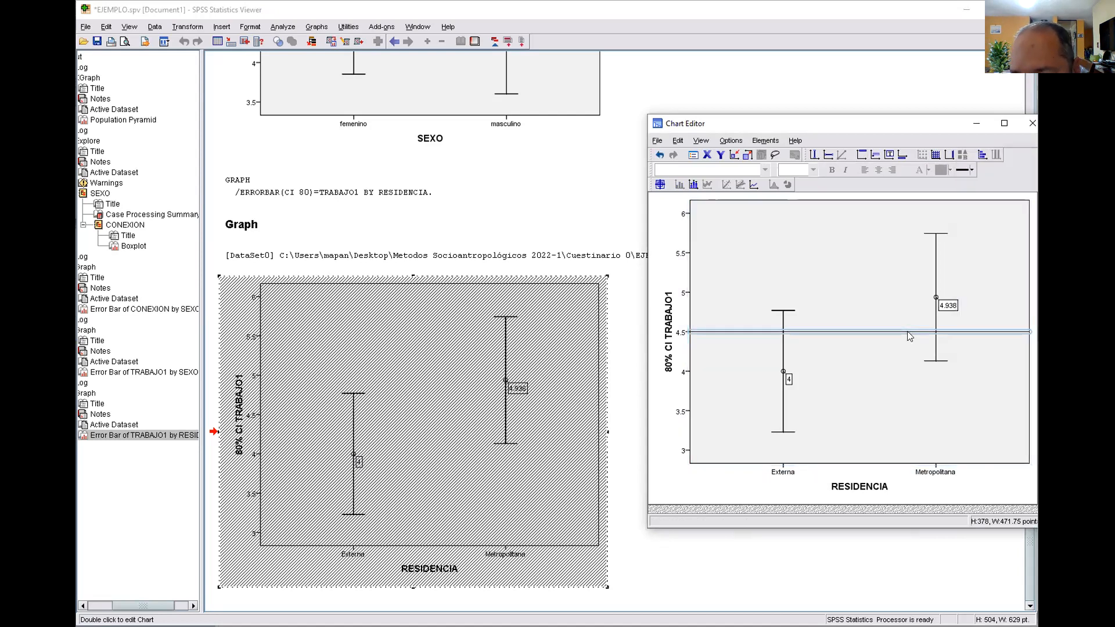
click(909, 333)
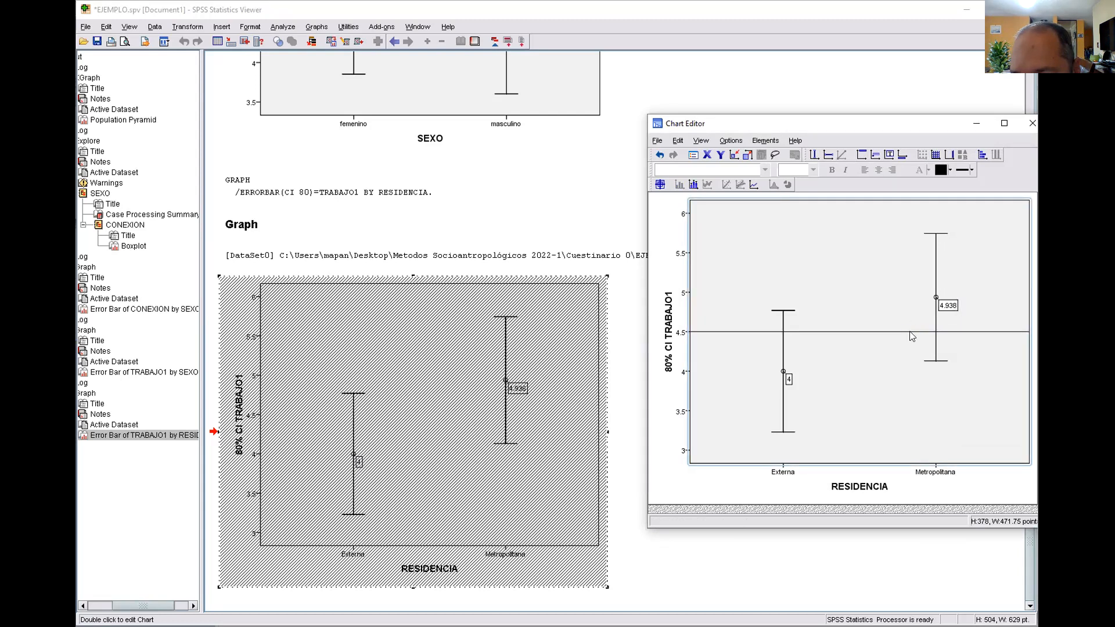
click(910, 332)
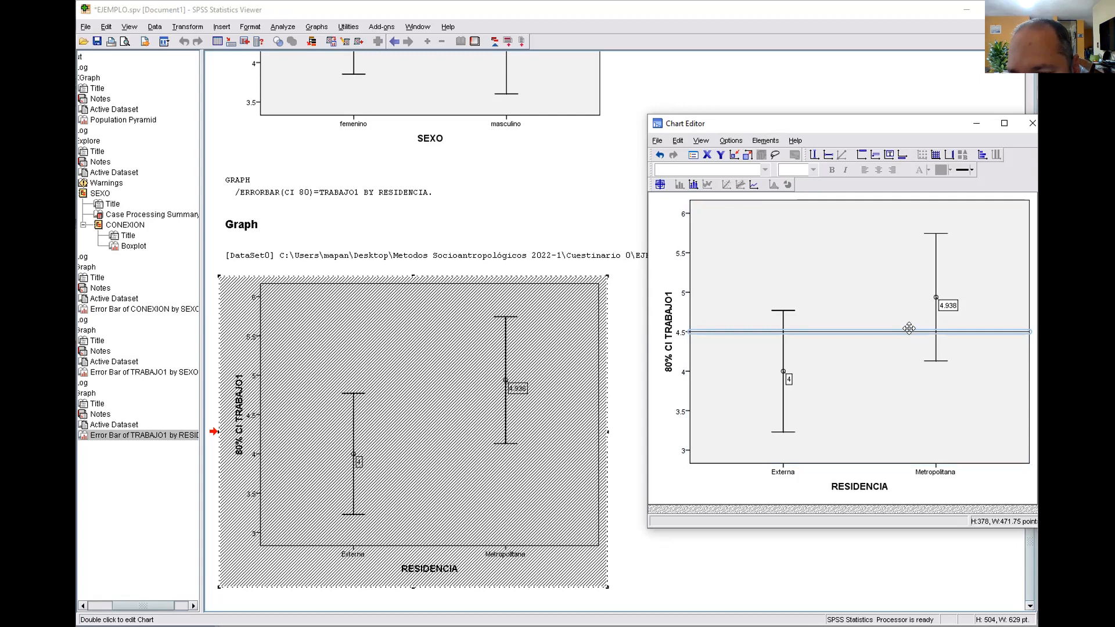
drag(909, 328, 912, 309)
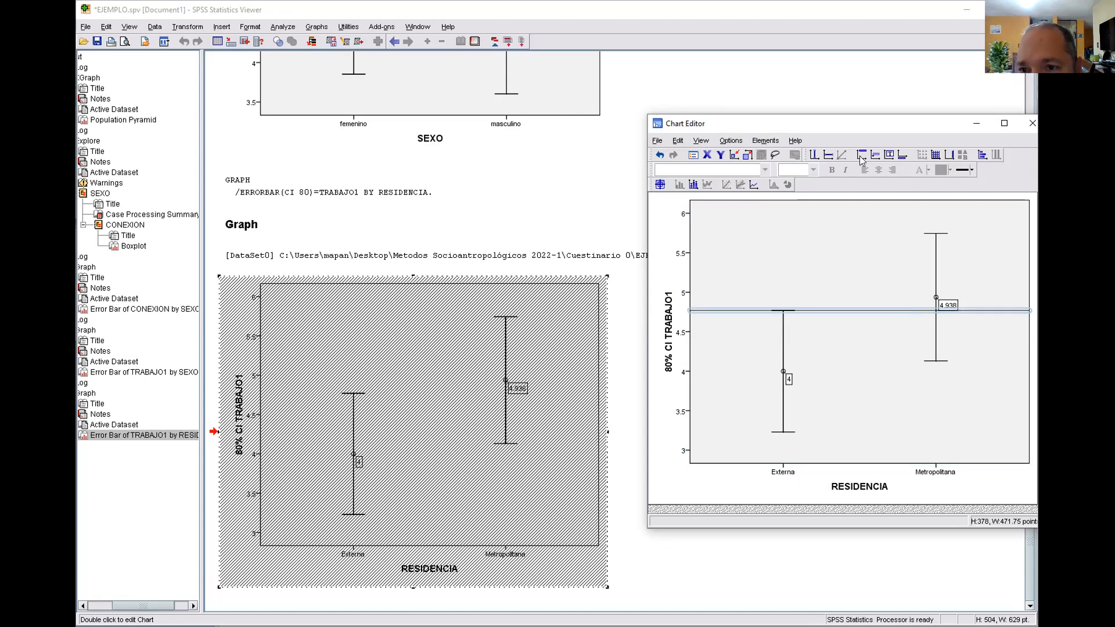
Step: Add a second horizontal reference line at about 4.11, level with the lower end of the Metropolitana error bar, and finish editing the chart
click(829, 154)
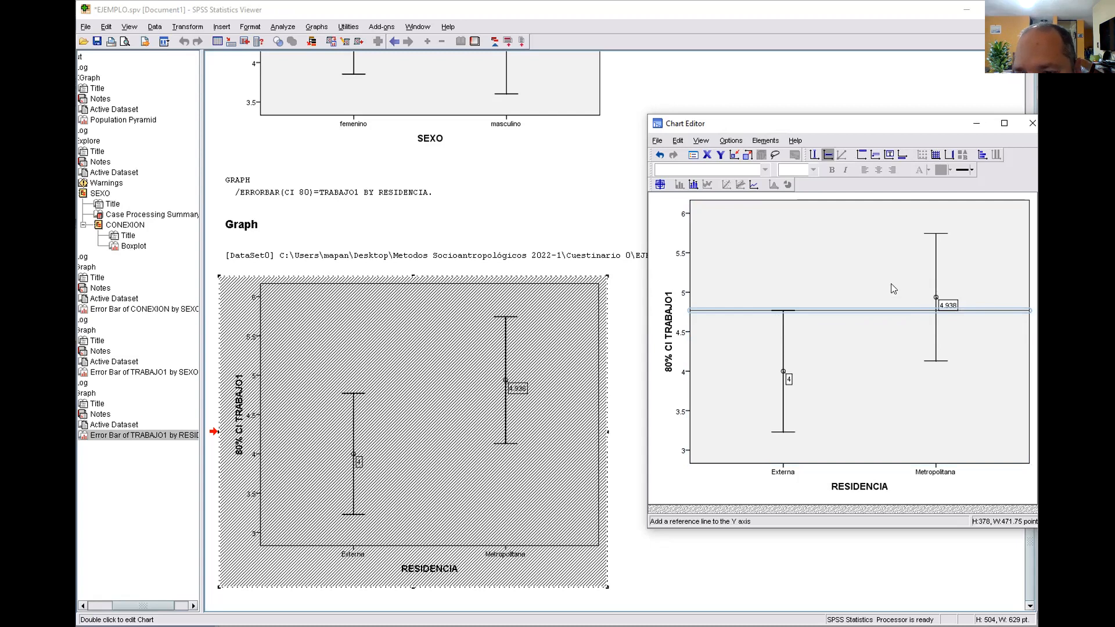
click(893, 286)
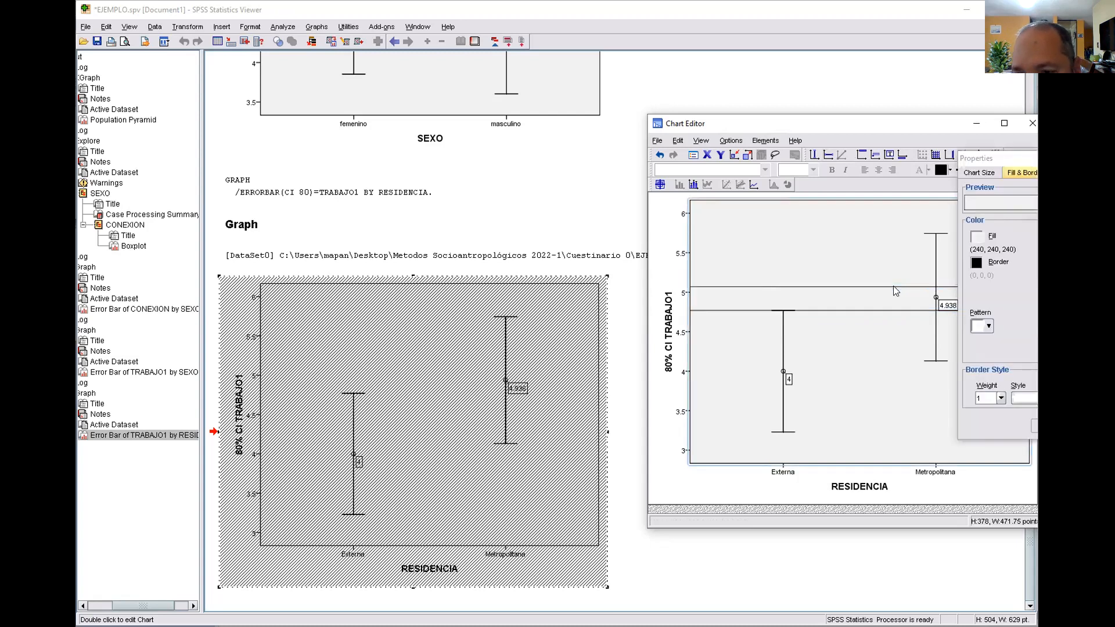
click(893, 286)
drag(894, 286, 902, 358)
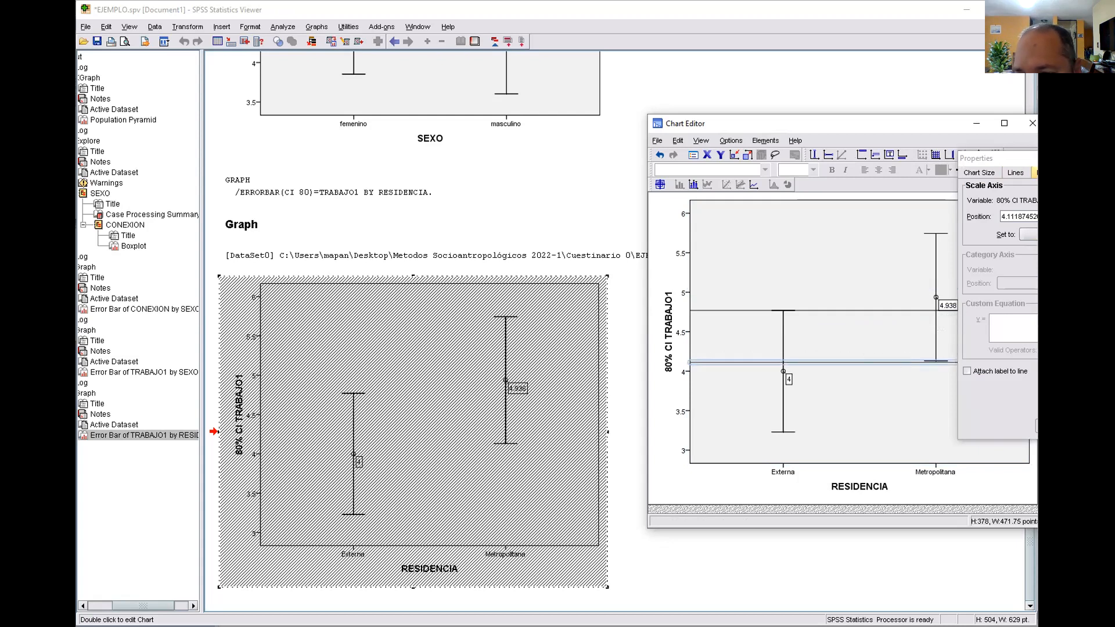
click(1093, 426)
click(1033, 126)
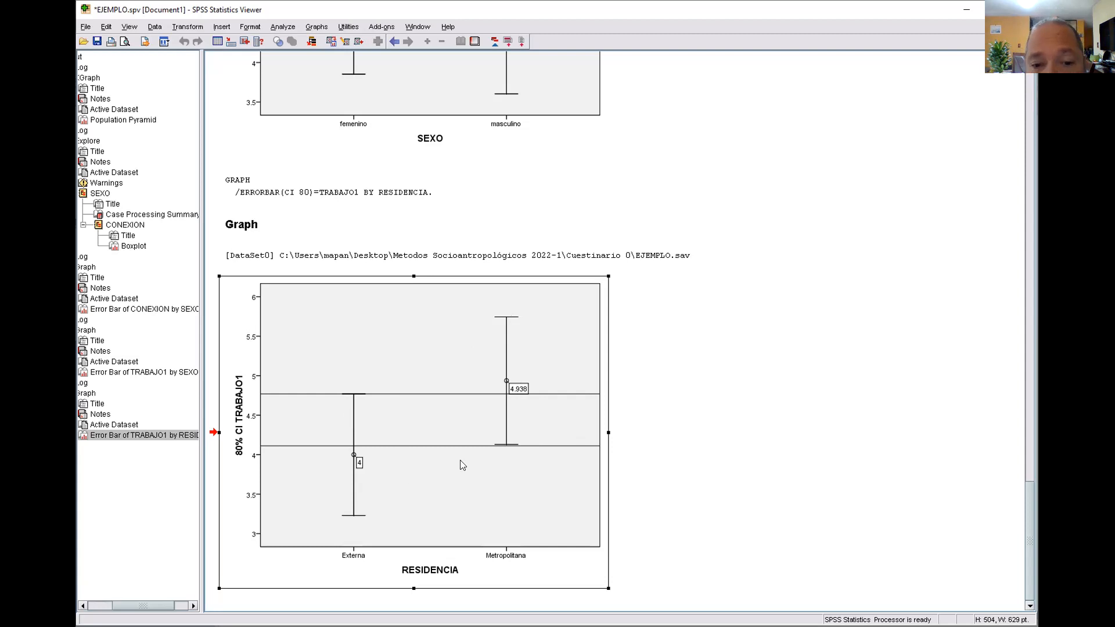
click(746, 434)
scroll(747, 433, up, 6)
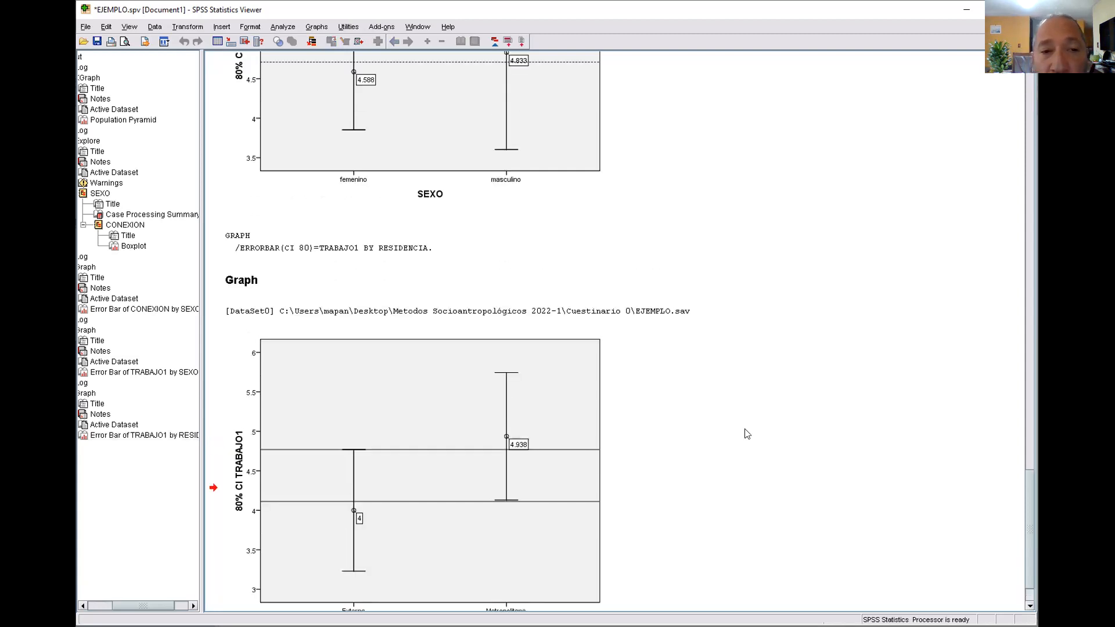
scroll(747, 433, down, 3)
scroll(747, 433, down, 3)
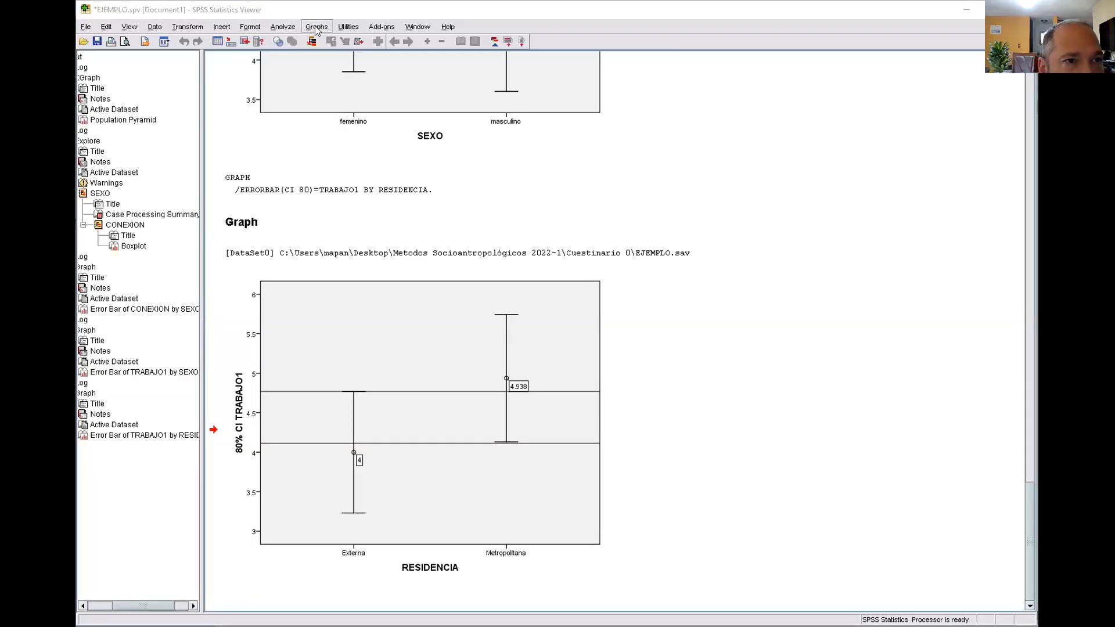
Step: Create a simple bar chart of the number of cases with TRABAJO1 on the category axis, using summaries for groups of cases
click(316, 27)
mouse_move(336, 75)
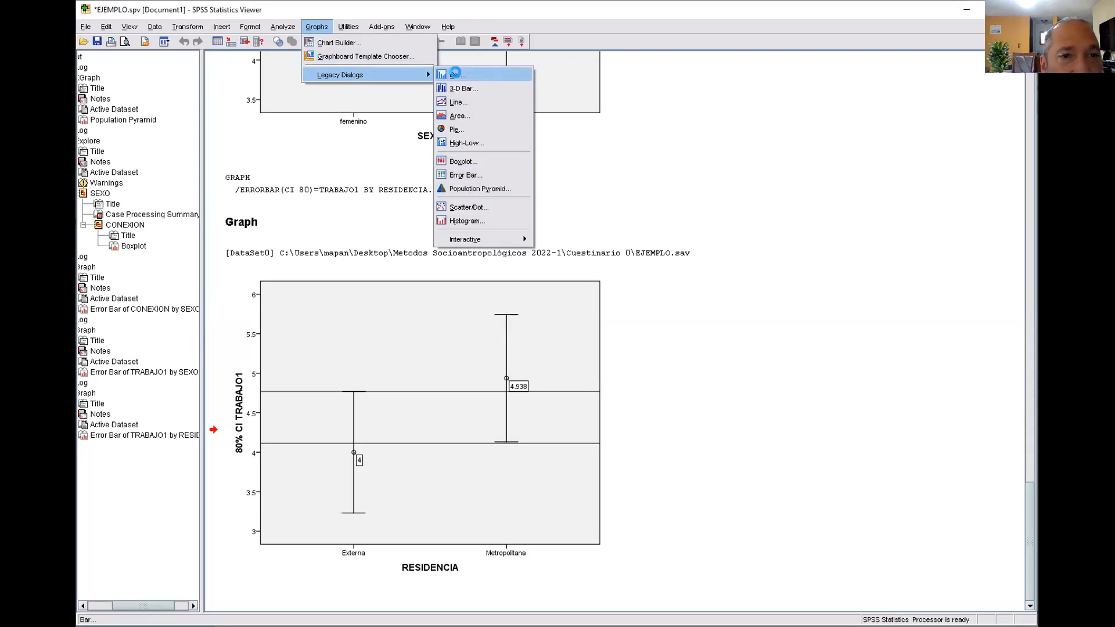
click(457, 76)
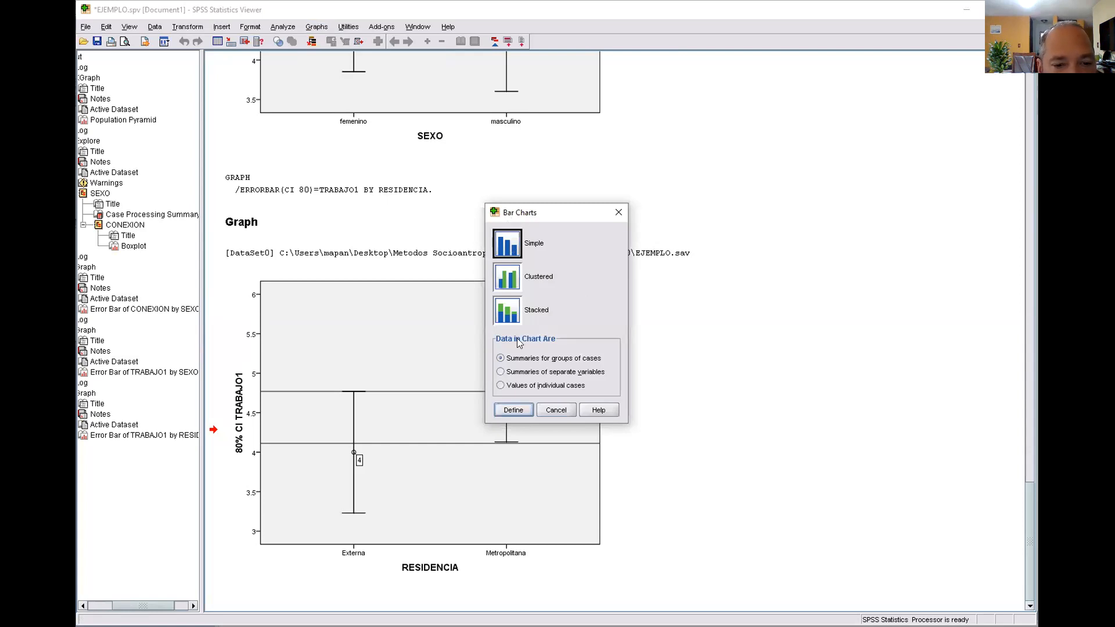
click(514, 410)
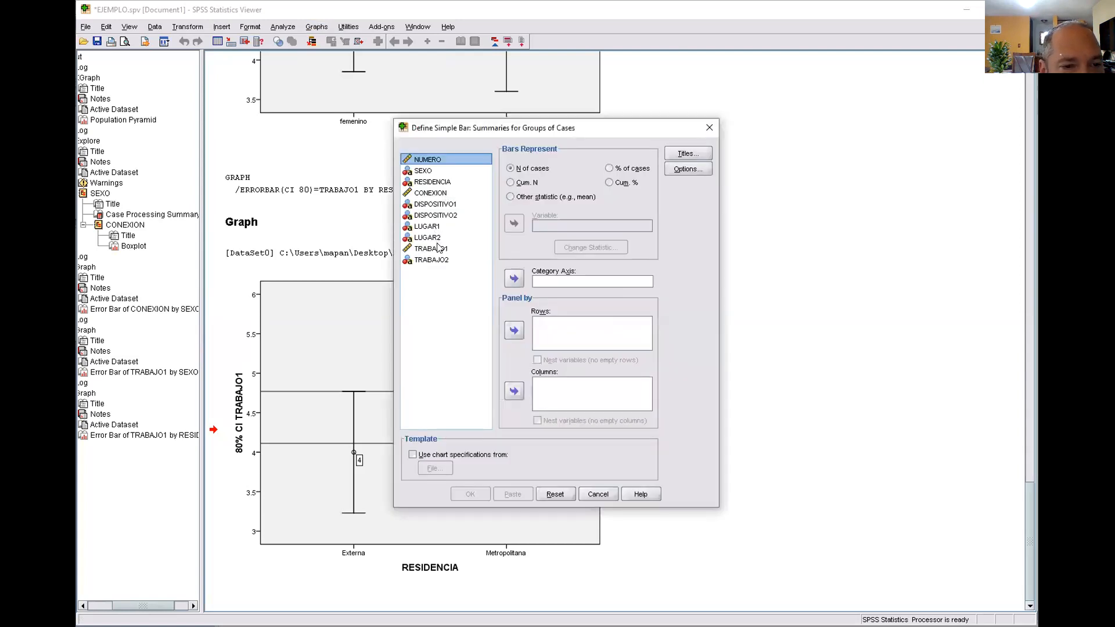
click(439, 250)
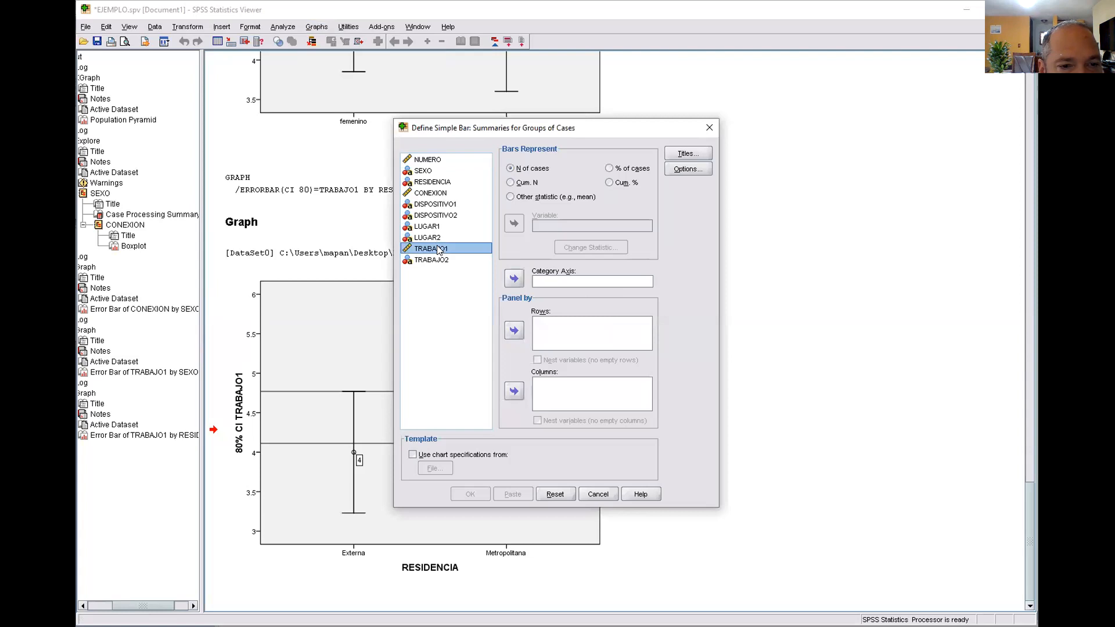
click(513, 279)
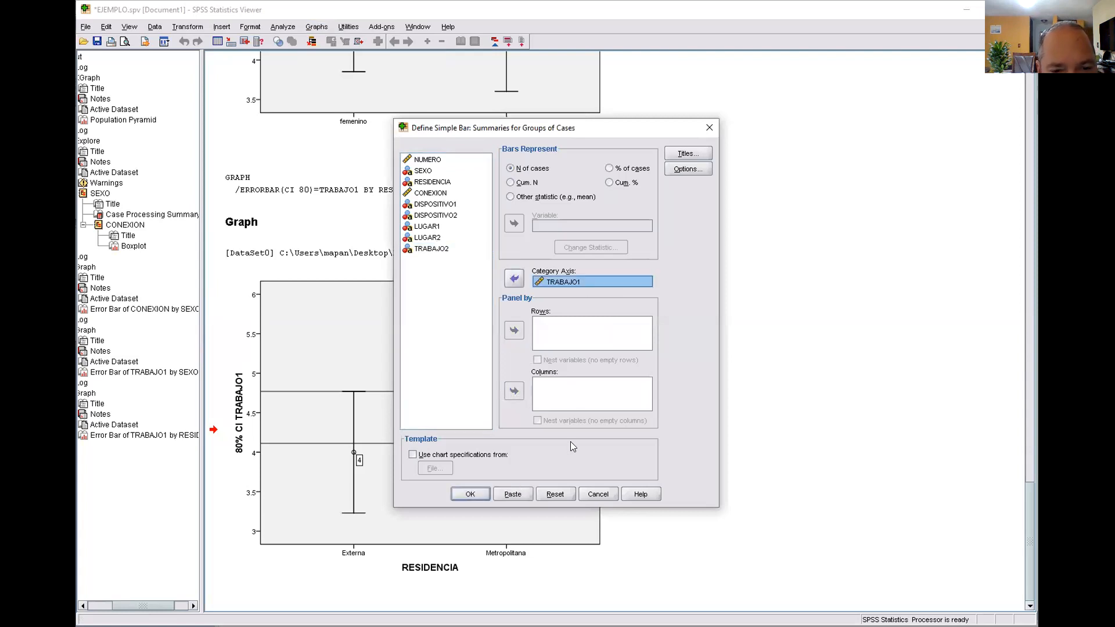
click(479, 493)
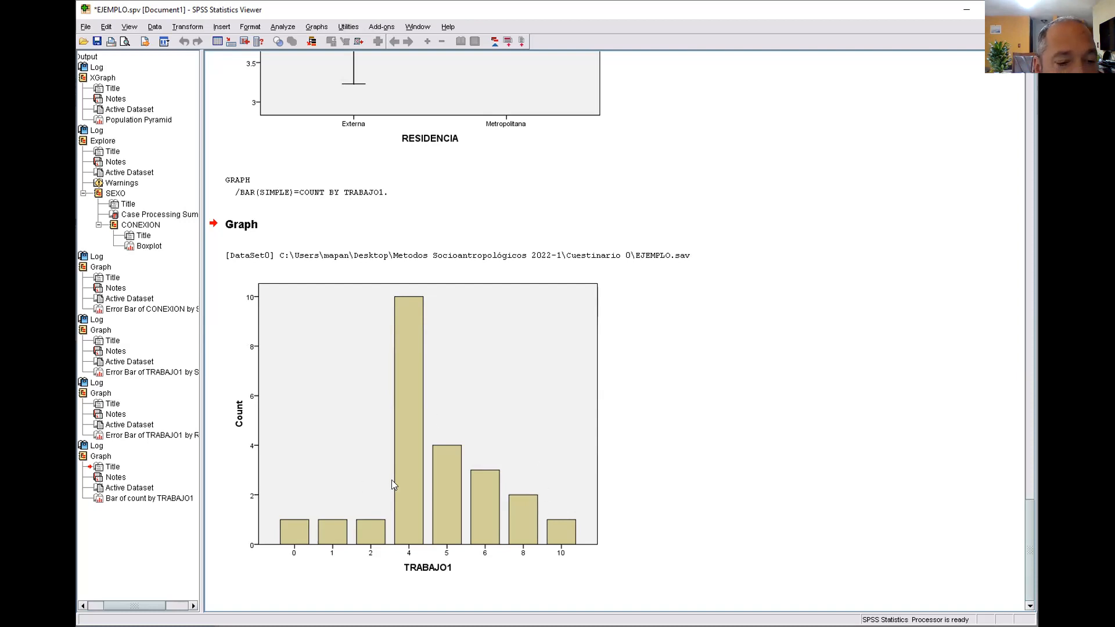
Step: Show the count data labels on the bars of the TRABAJO1 bar chart and finish editing it
click(431, 445)
double_click(431, 443)
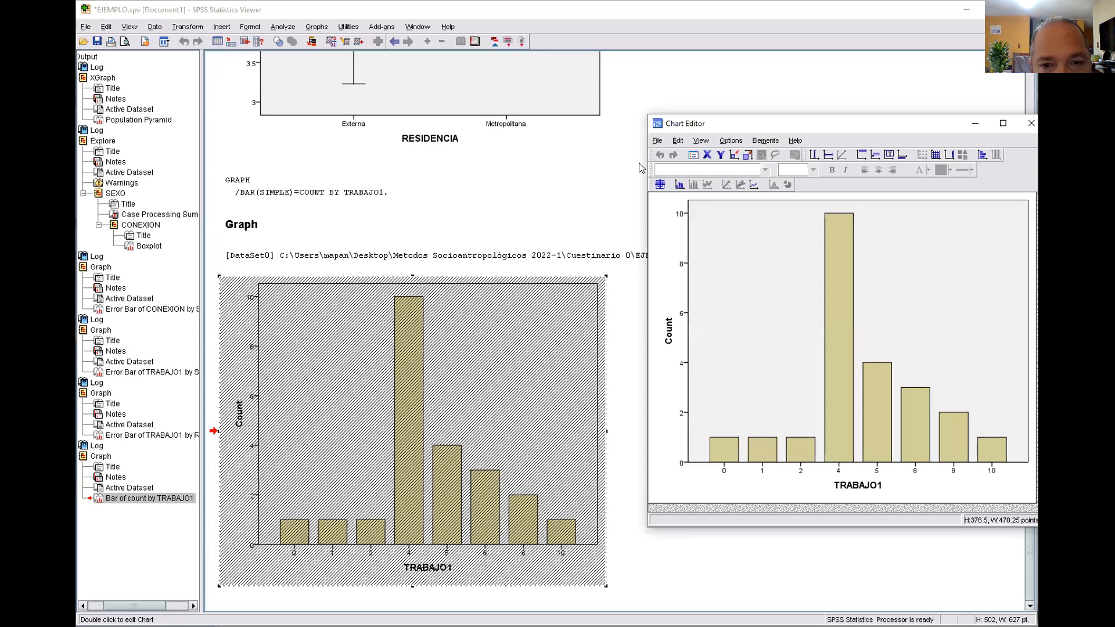
click(677, 184)
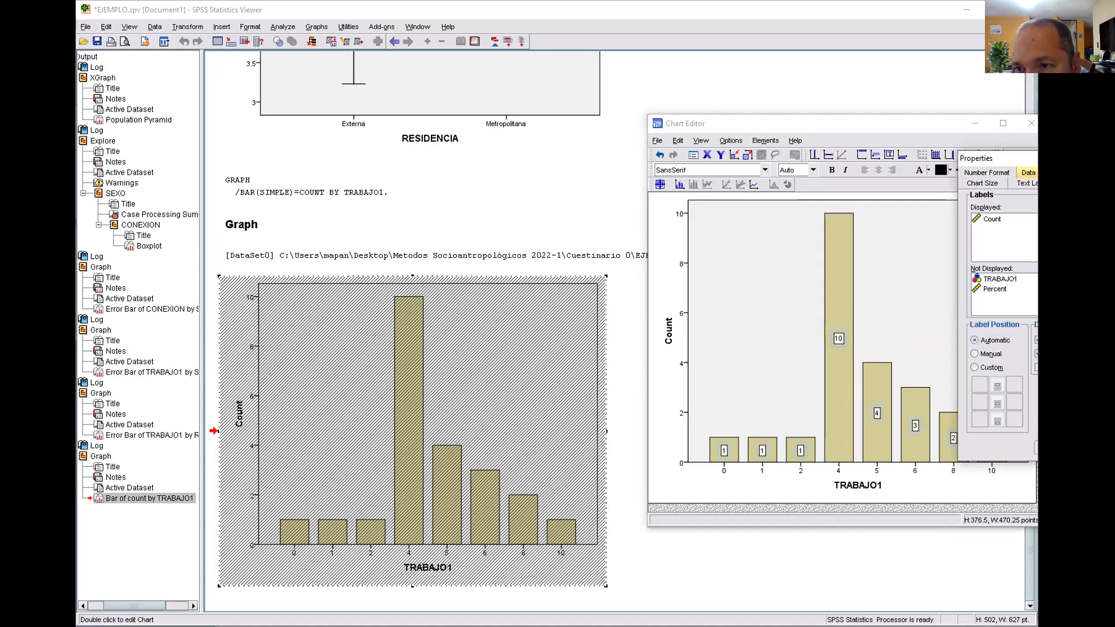
click(1023, 124)
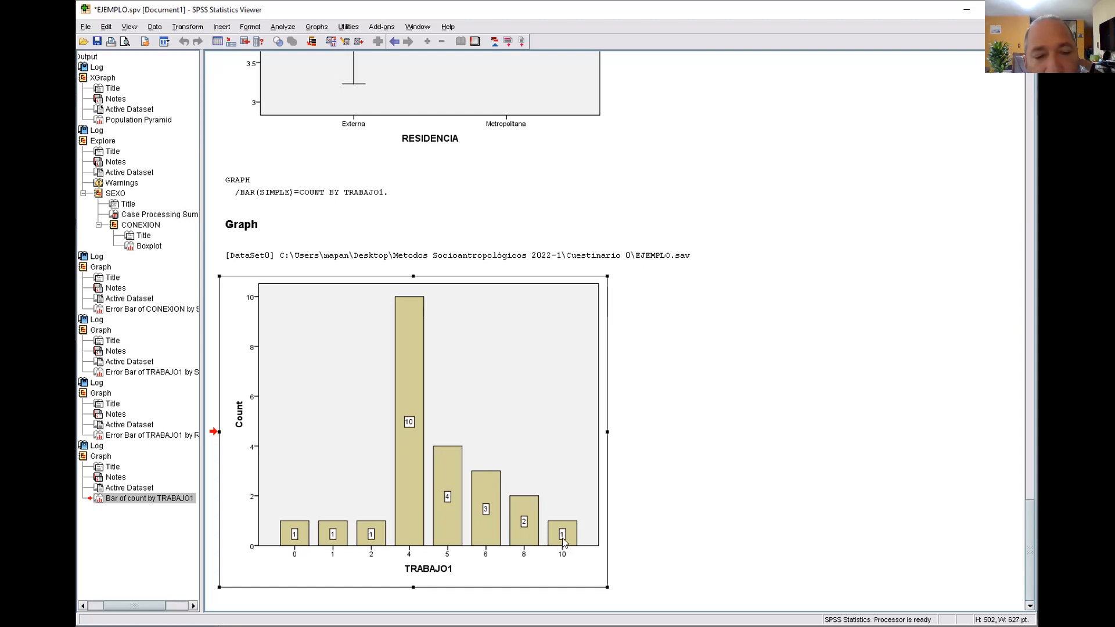
Step: Reopen the TRABAJO1 bar chart for editing and turn its count data labels off and on again
click(527, 403)
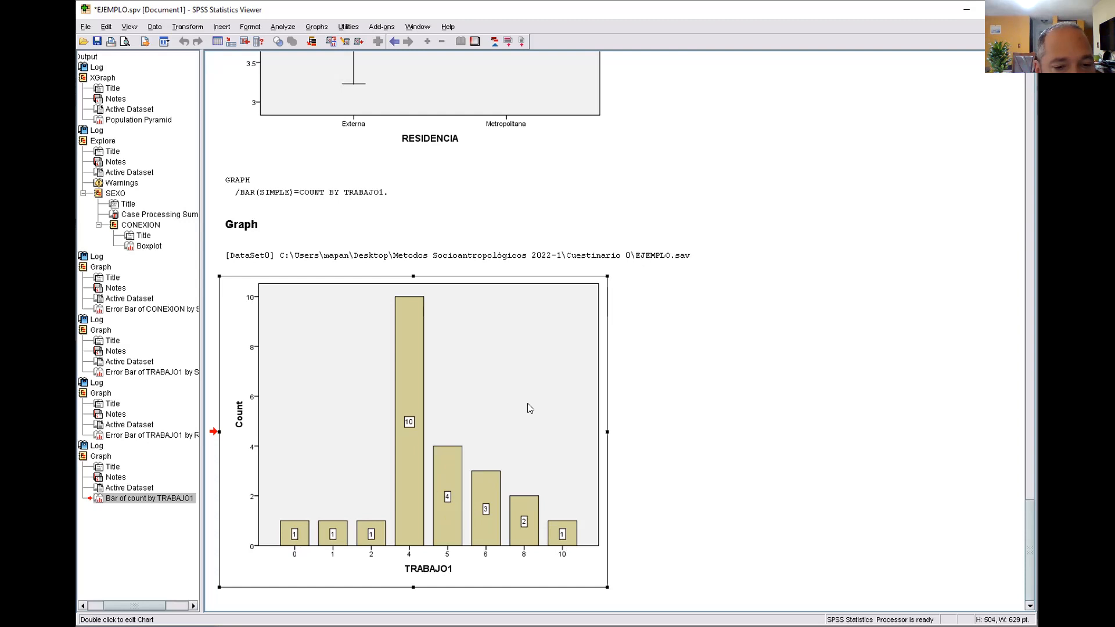
double_click(528, 405)
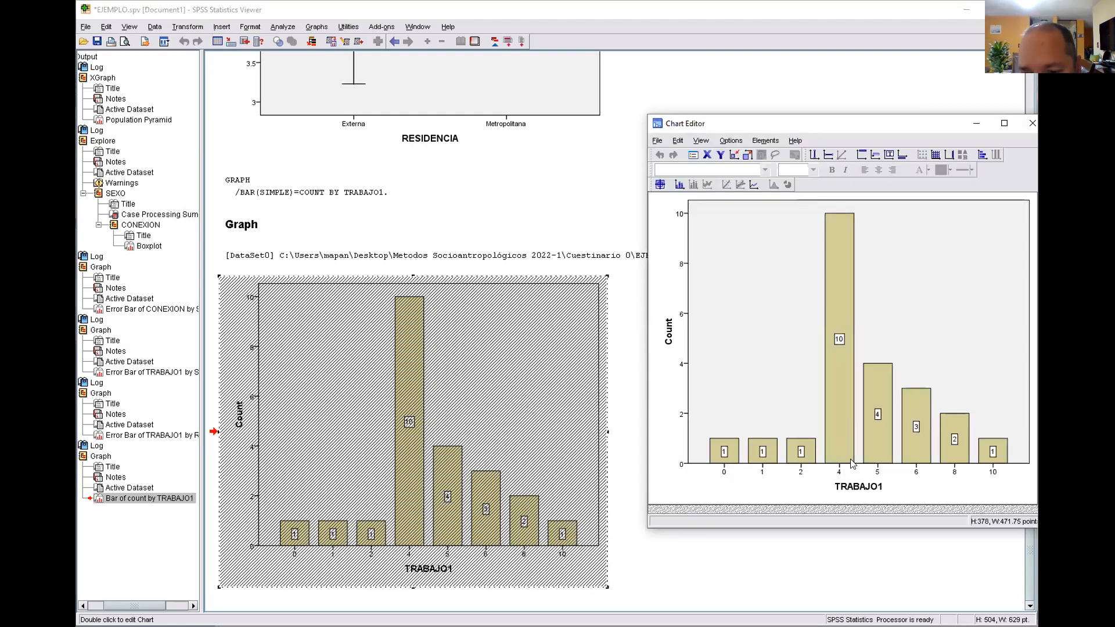
click(679, 184)
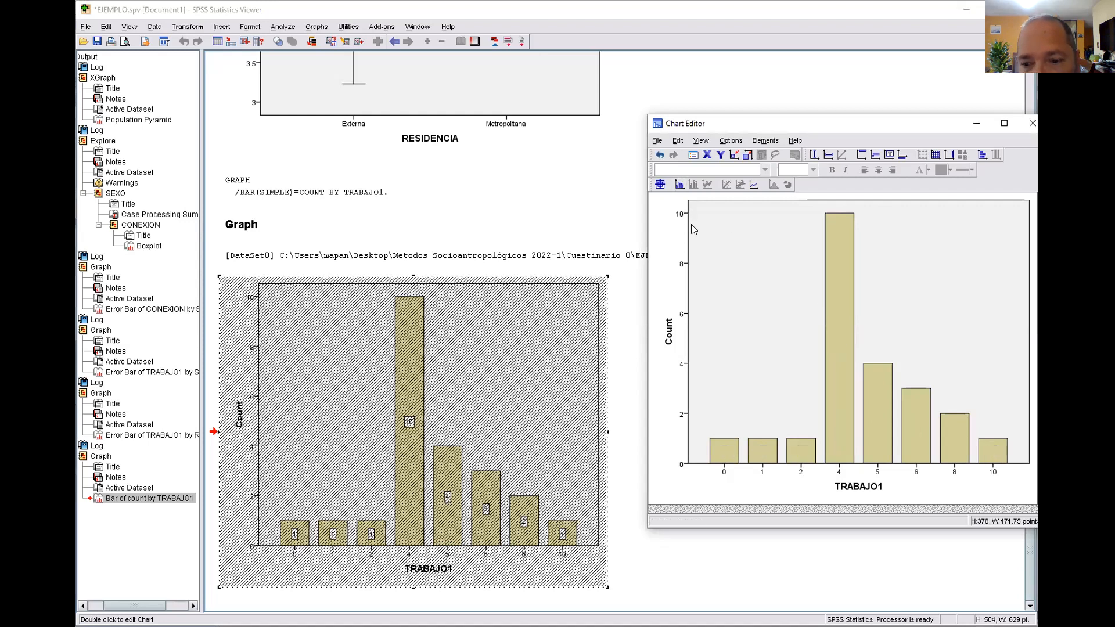
click(678, 184)
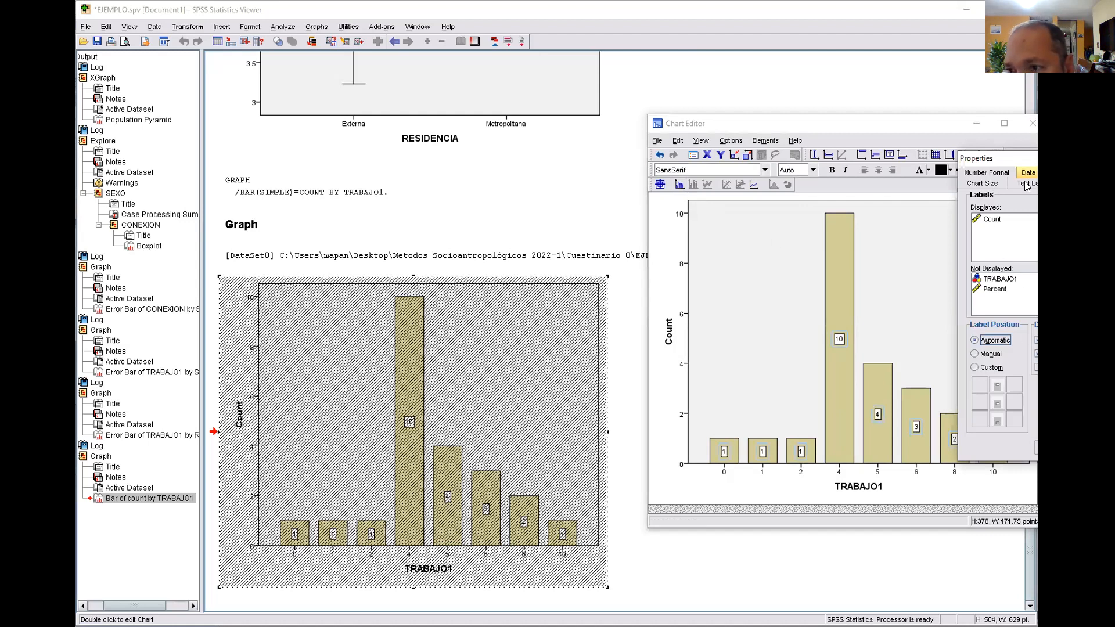
click(1001, 174)
click(987, 184)
click(1024, 184)
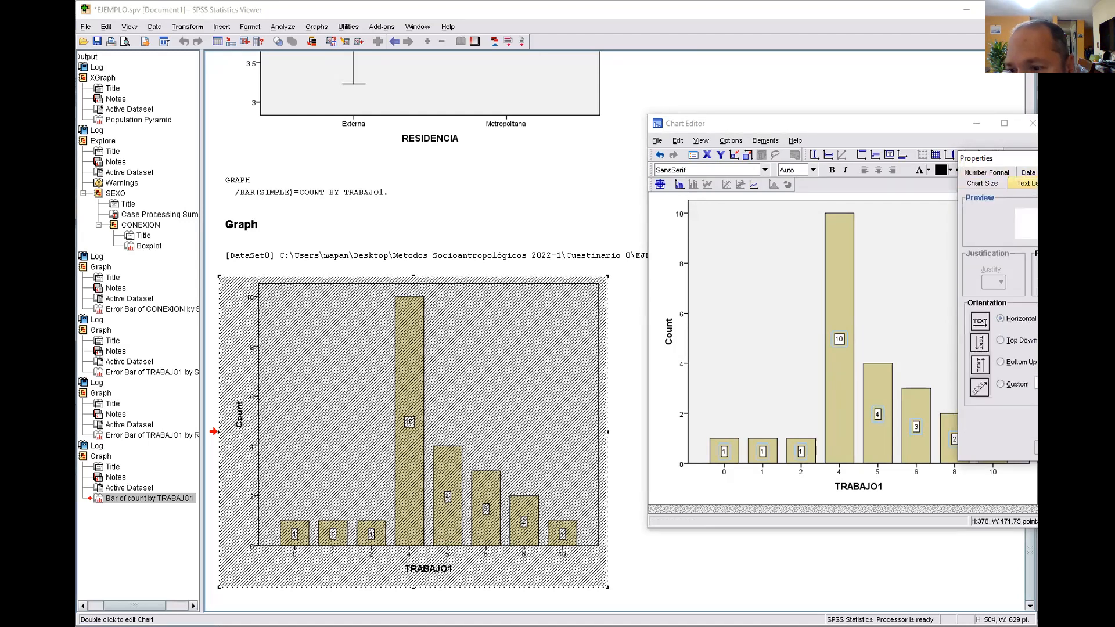
click(1081, 184)
click(1111, 184)
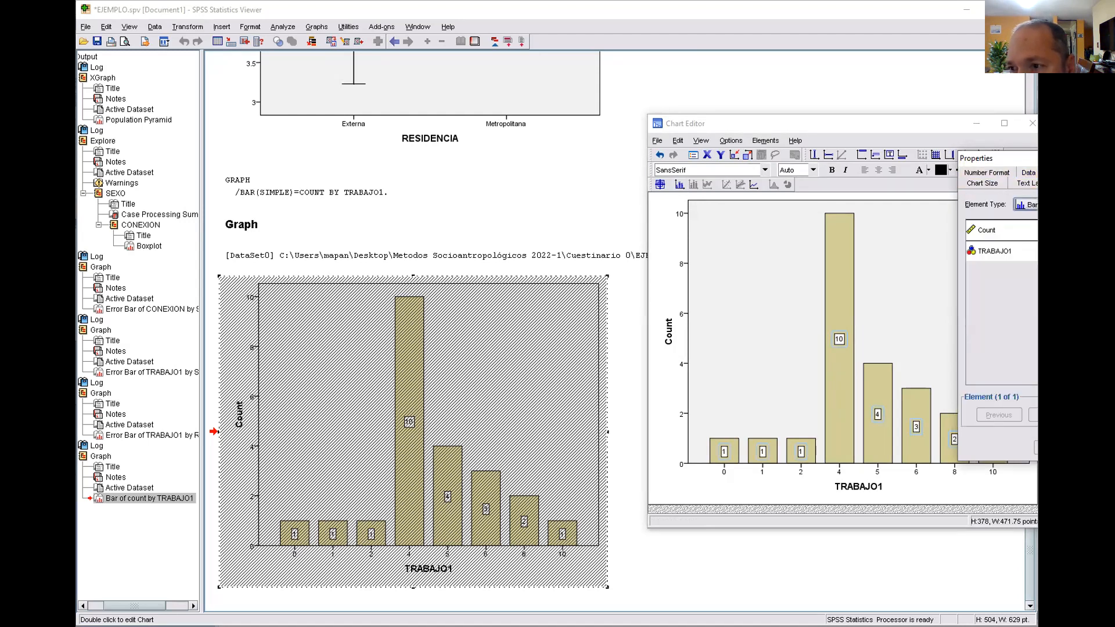
click(1111, 183)
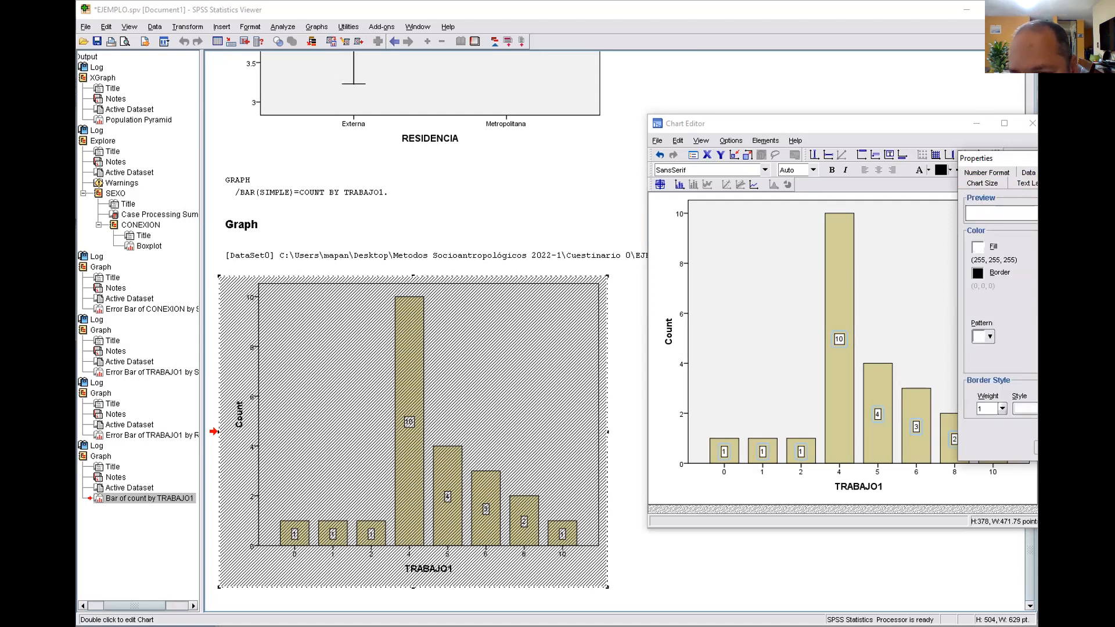
click(1112, 157)
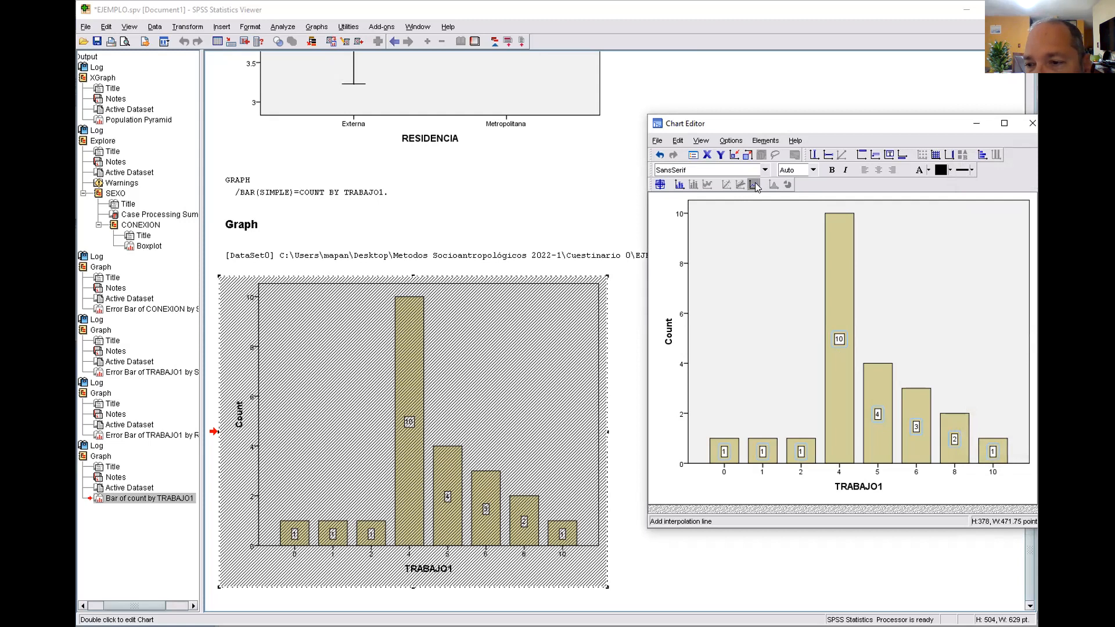
Step: Add an interpolation line over the TRABAJO1 bars and set its line type to Spline
click(755, 184)
click(995, 291)
click(1036, 451)
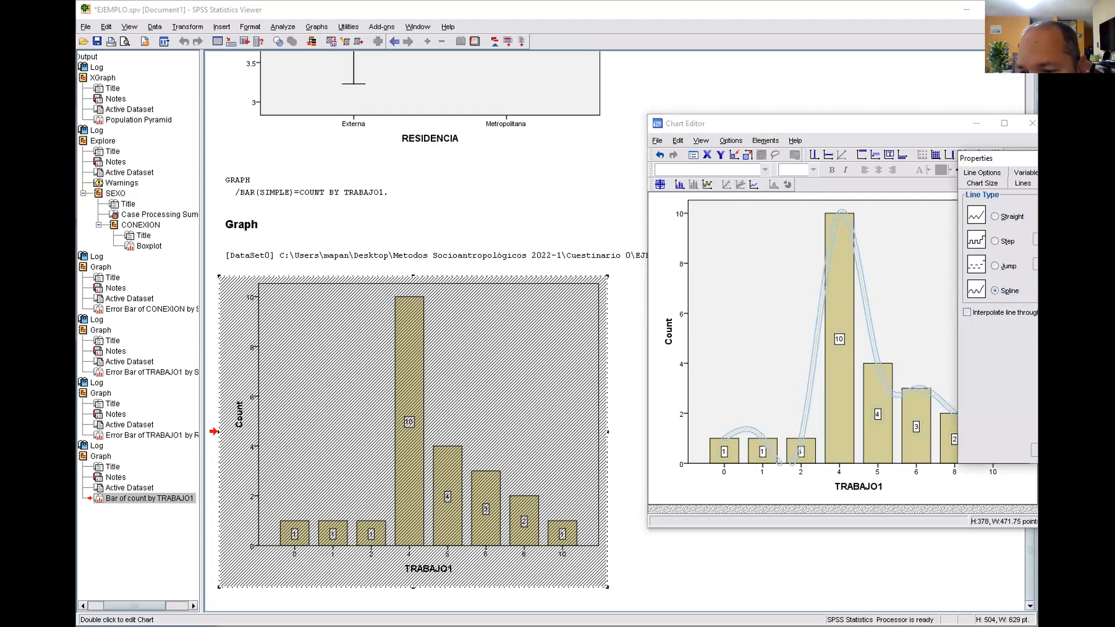
Step: Close the interpolation line's properties, finish editing the TRABAJO1 bar chart and deselect it in the output
click(1080, 450)
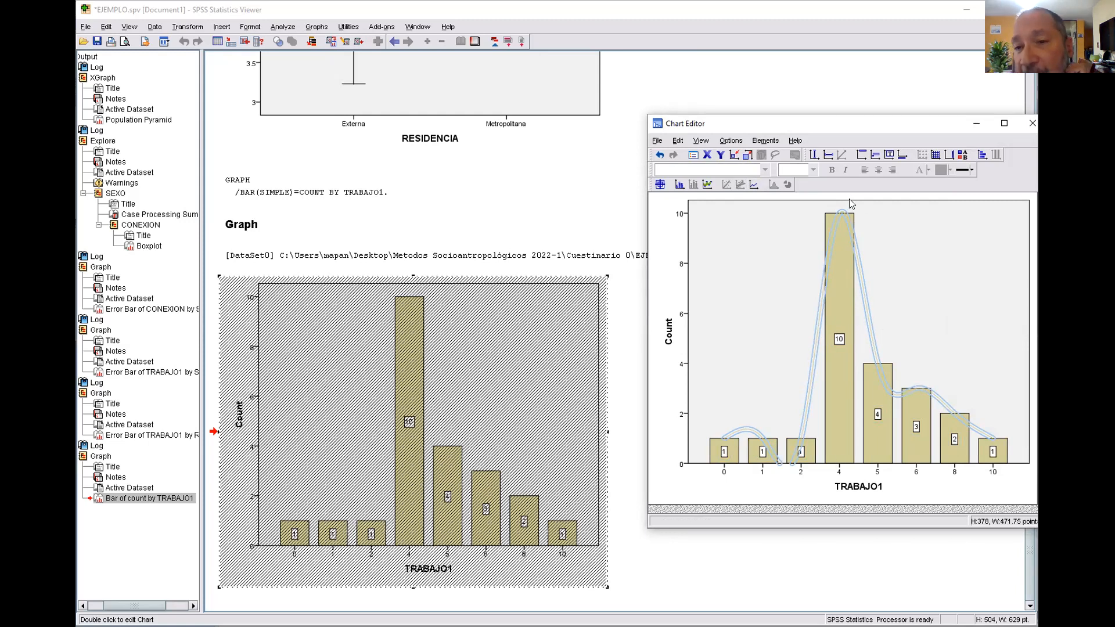
click(1030, 124)
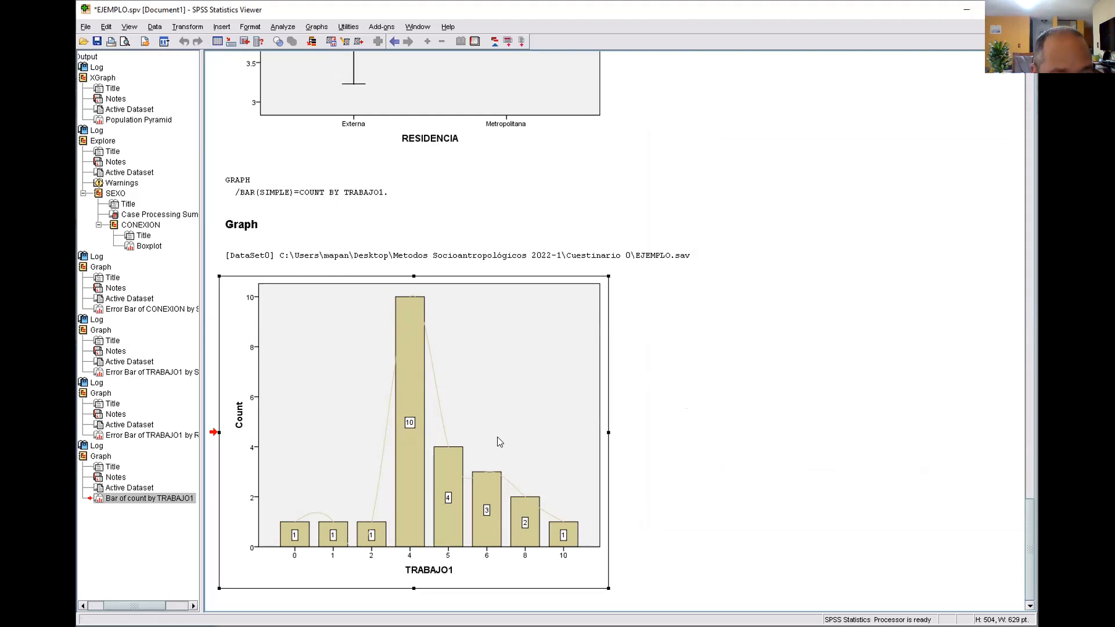
click(671, 434)
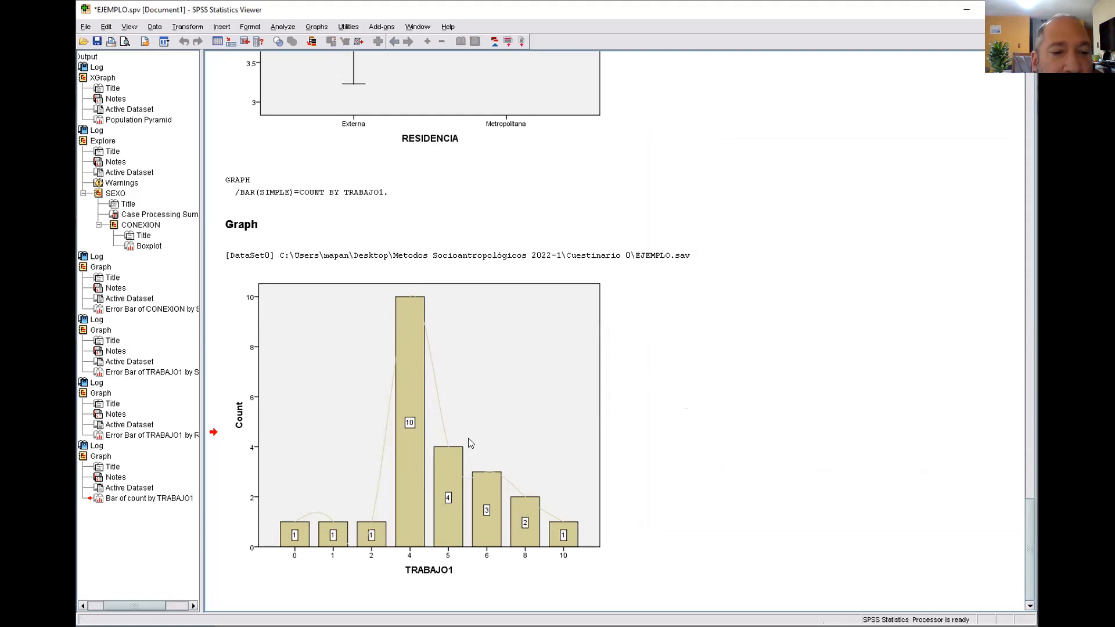
Step: Examine the CONEXION by SEXO population pyramid, the available legacy chart types and the TRABAJO1 bar chart in the output
scroll(492, 410, up, 5)
drag(1026, 472, 1030, 94)
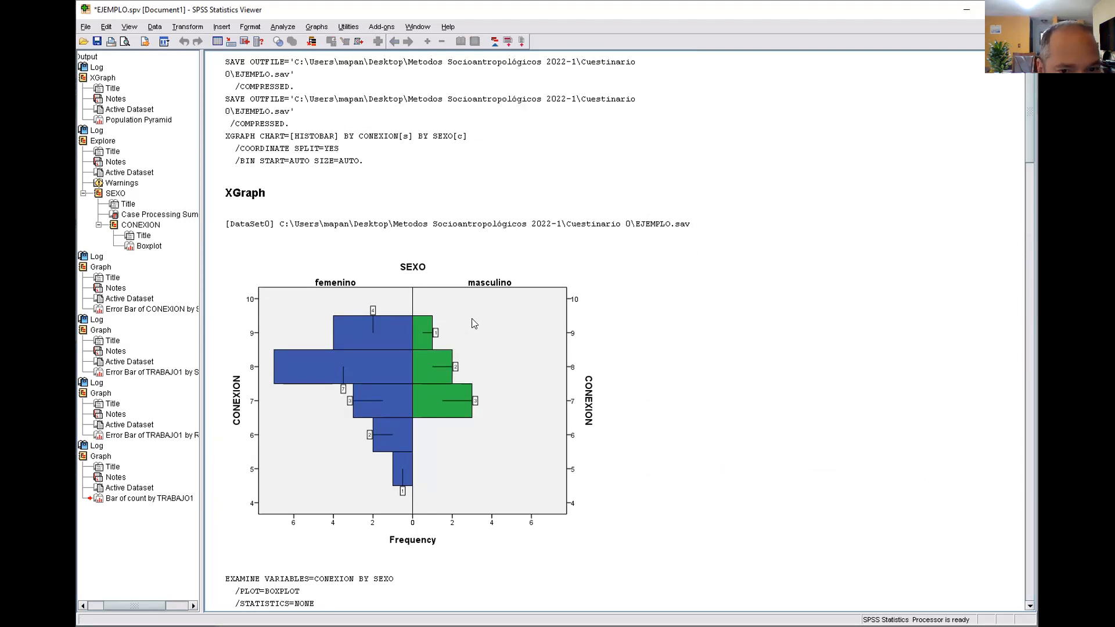
scroll(474, 324, down, 1)
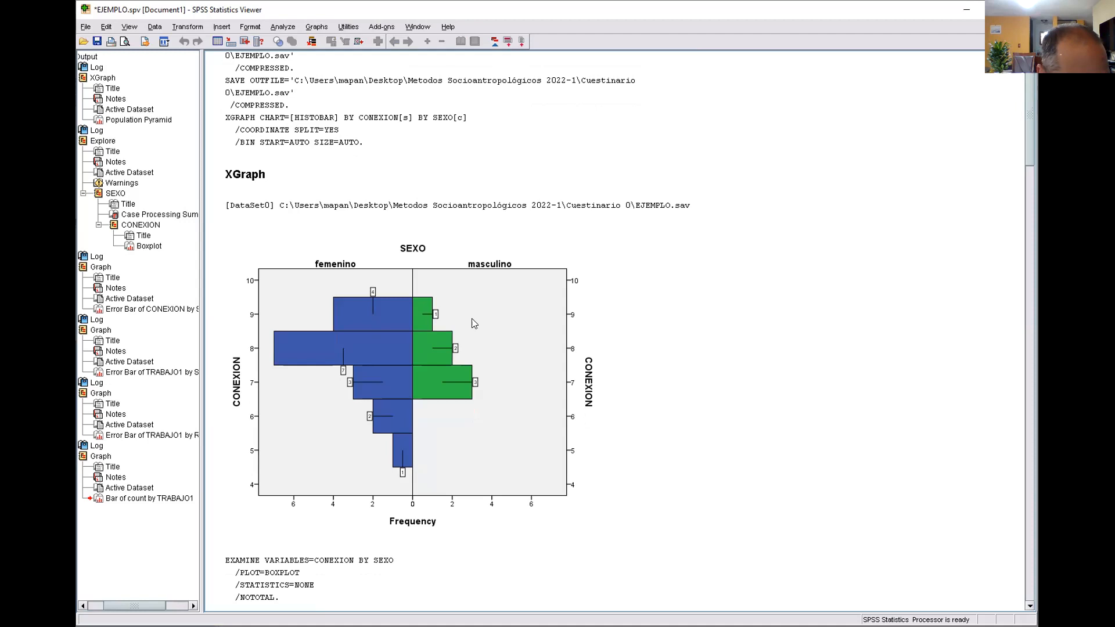
scroll(474, 324, down, 2)
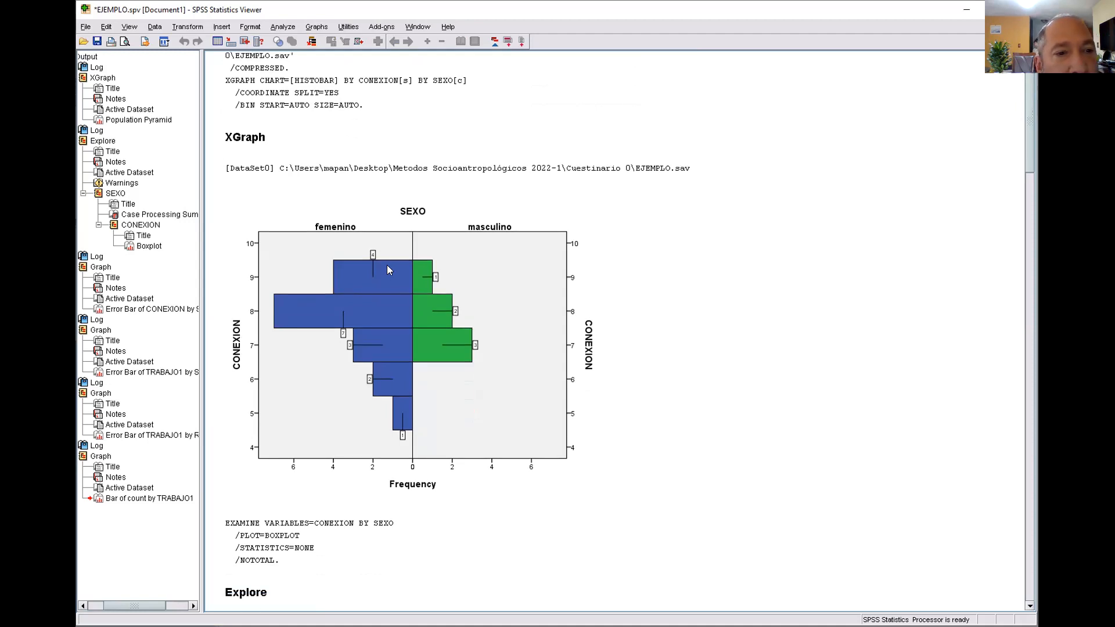
click(323, 29)
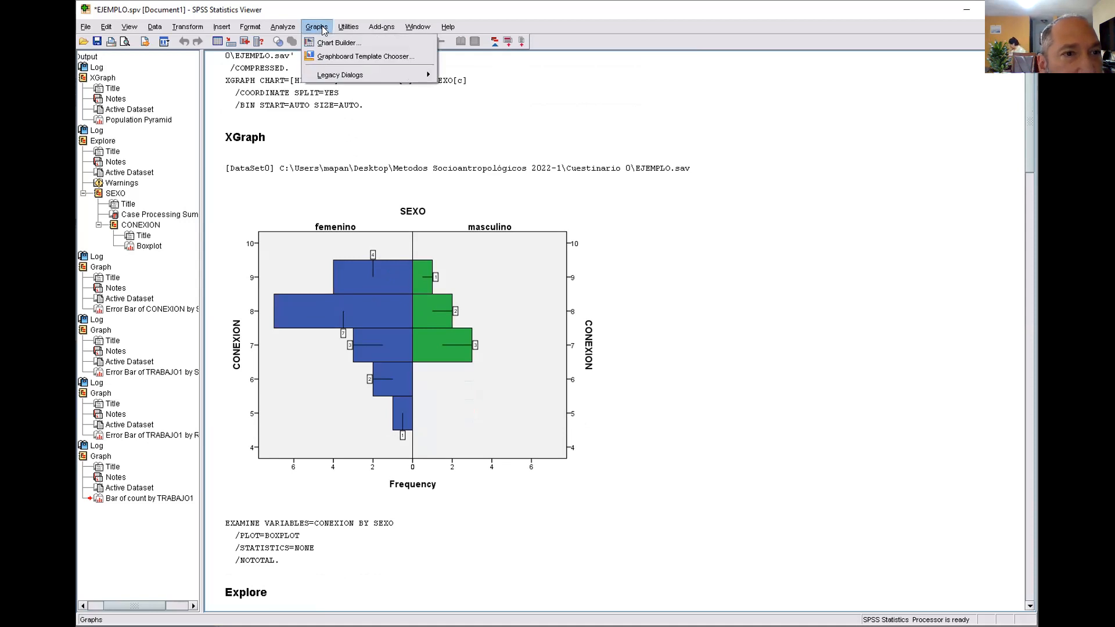
mouse_move(345, 77)
click(676, 113)
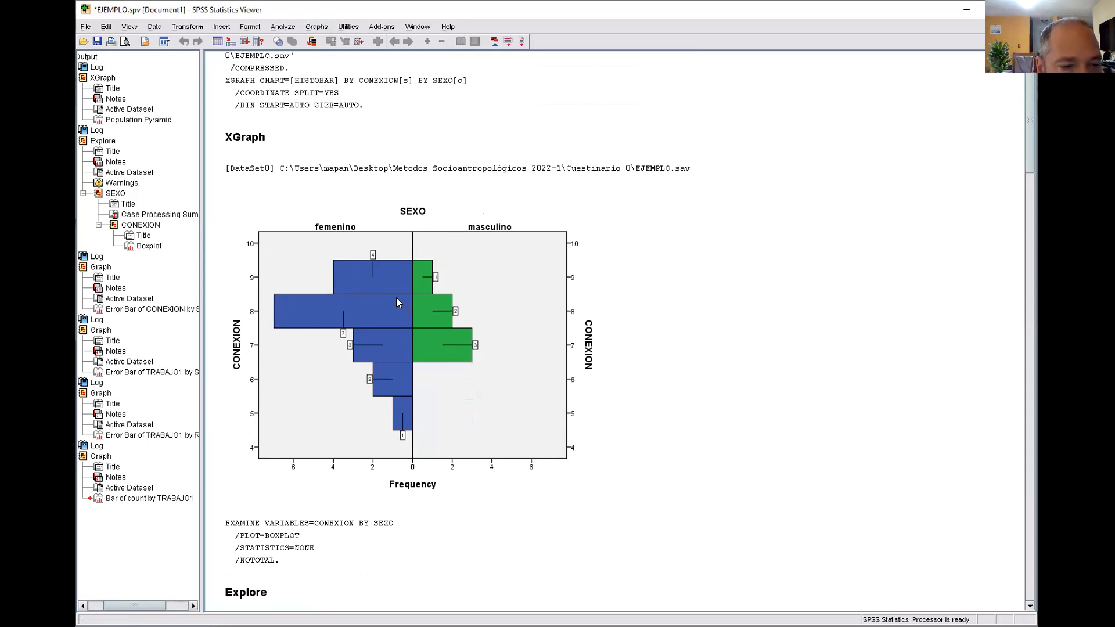
drag(1030, 149, 1033, 577)
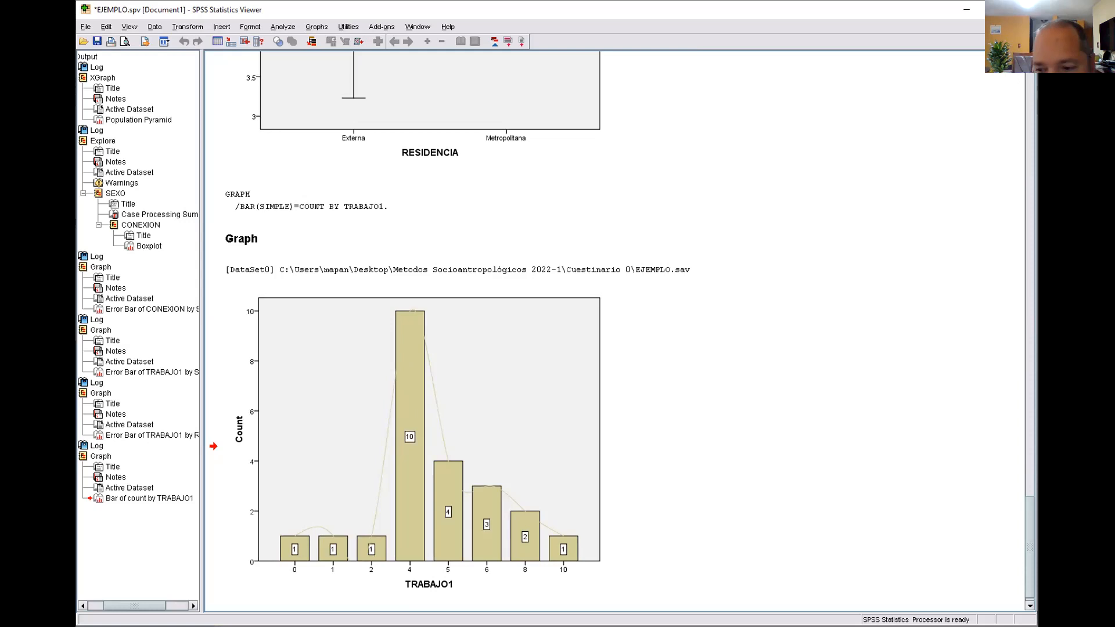
drag(1028, 567, 1027, 161)
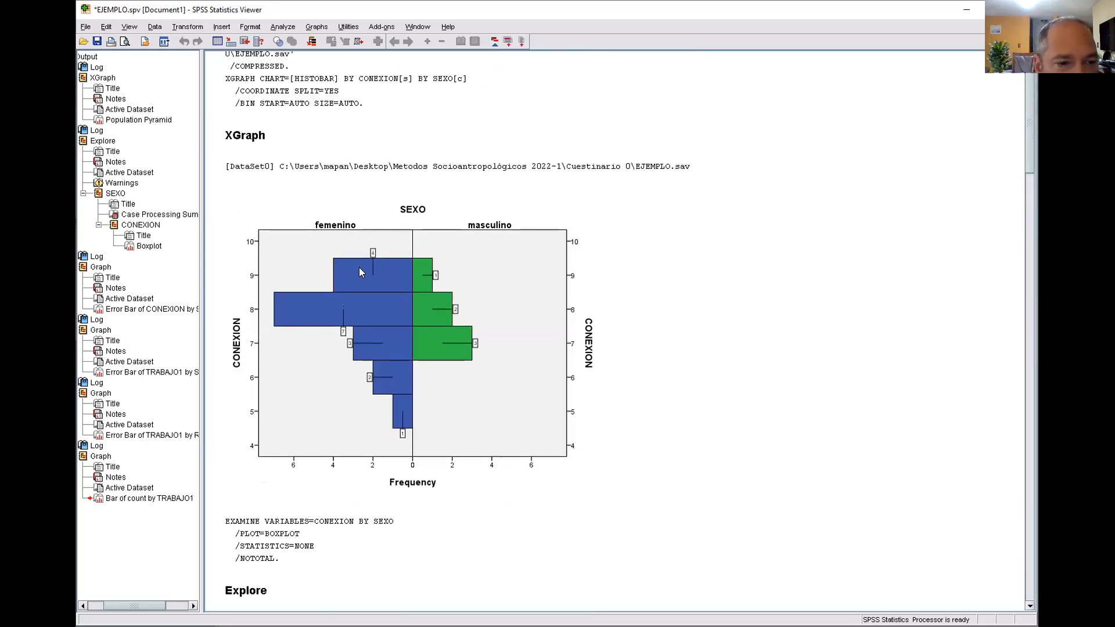